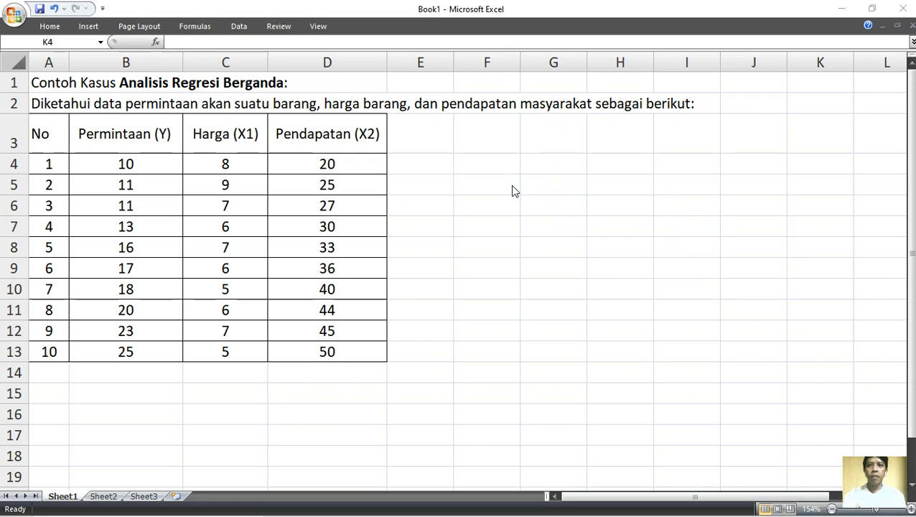
- Examine the Permintaan (Y), Harga (X1) and Pendapatan (X2) columns of the multiple regression case data
left_click(558, 185)
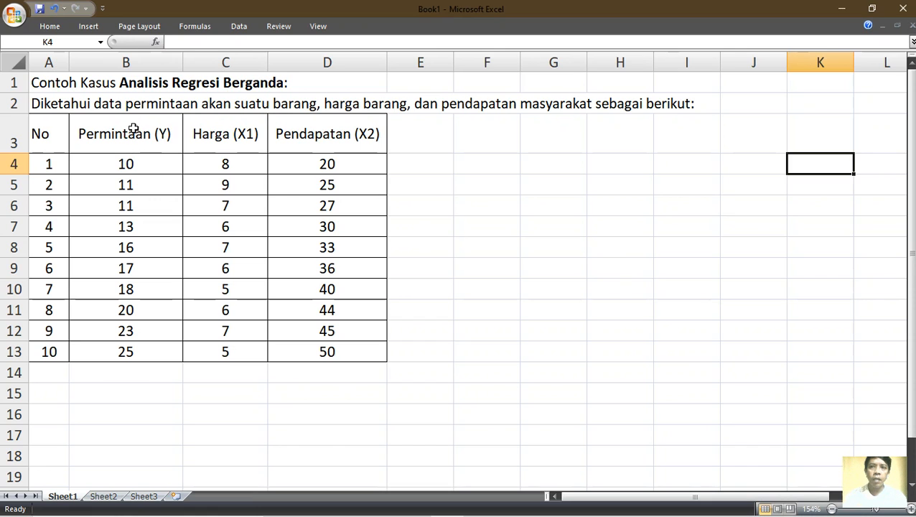
left_click_drag(134, 141, 145, 343)
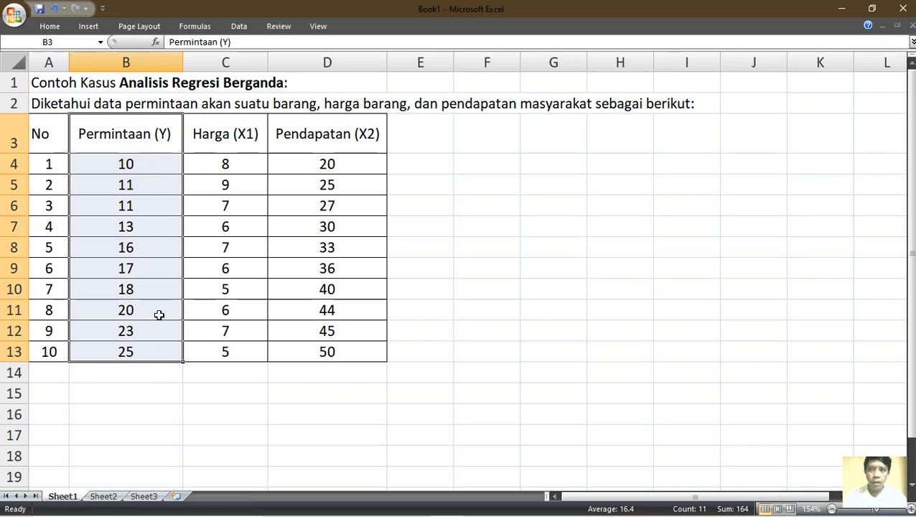
left_click_drag(240, 130, 244, 347)
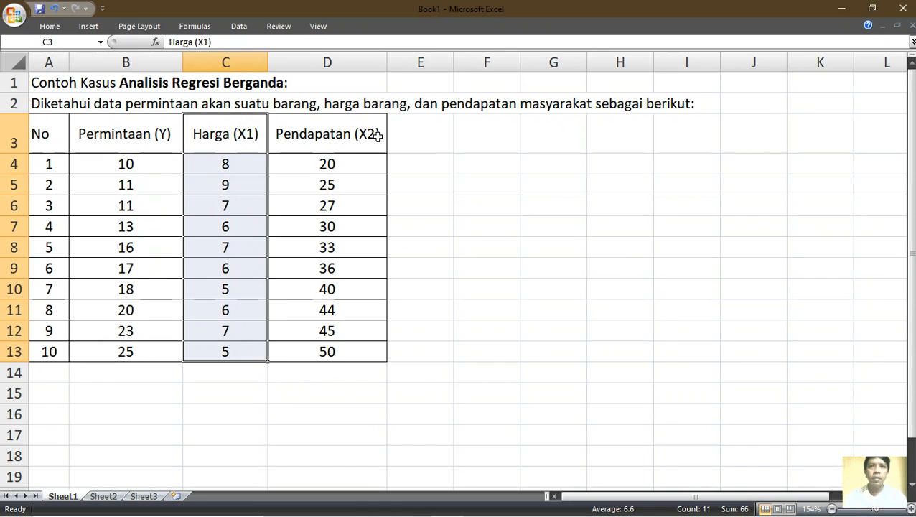
left_click(328, 144)
left_click_drag(328, 146, 341, 337)
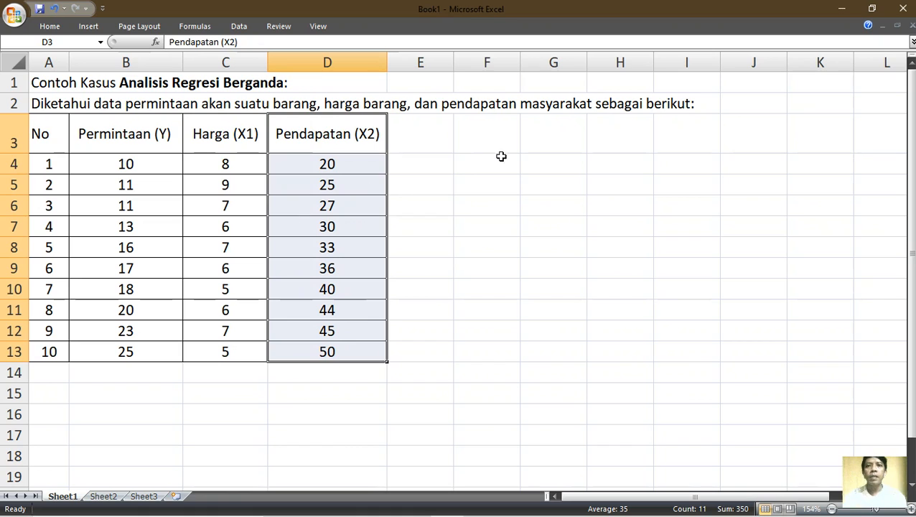
left_click(515, 198)
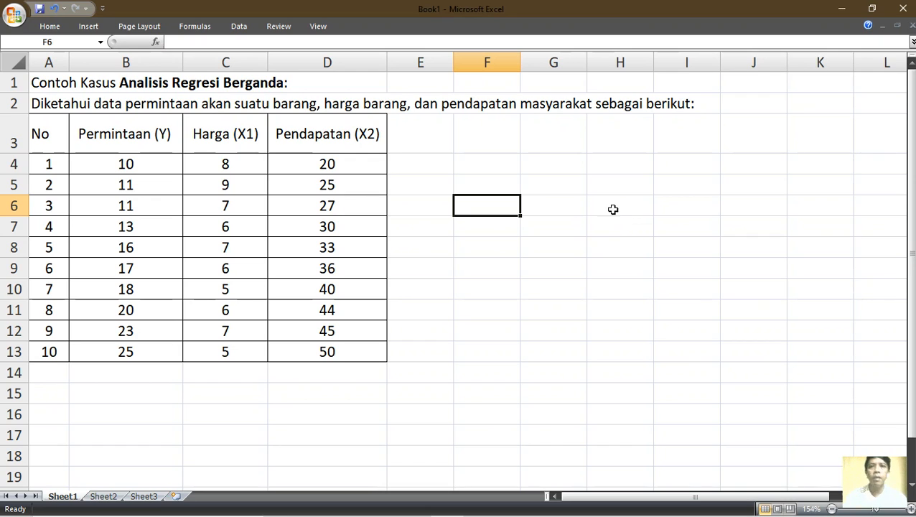
left_click(559, 310)
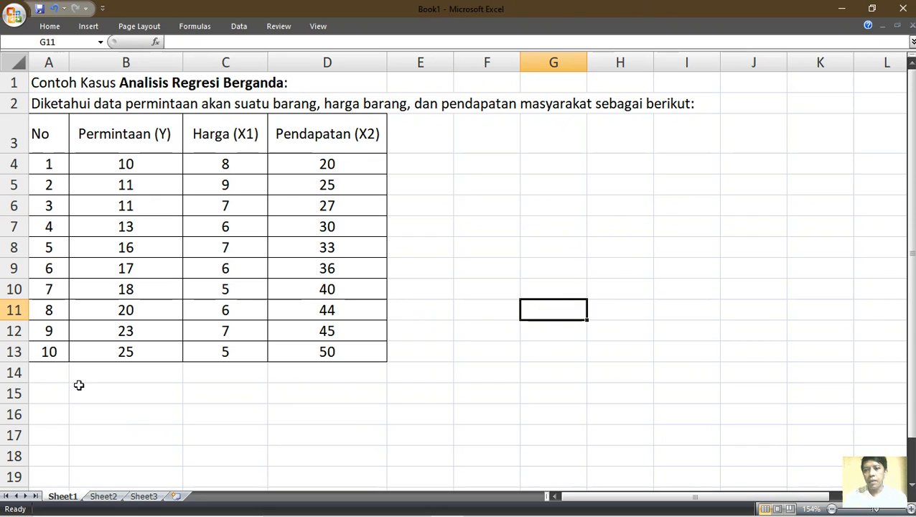
- Launch IBM SPSS Statistics 21 and open the variable definition view of the empty dataset
mouse_move(15, 508)
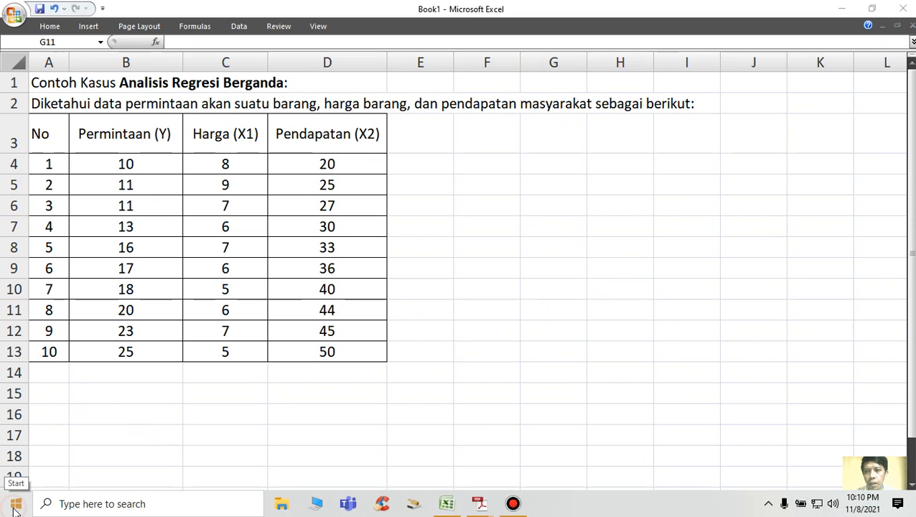
left_click(16, 508)
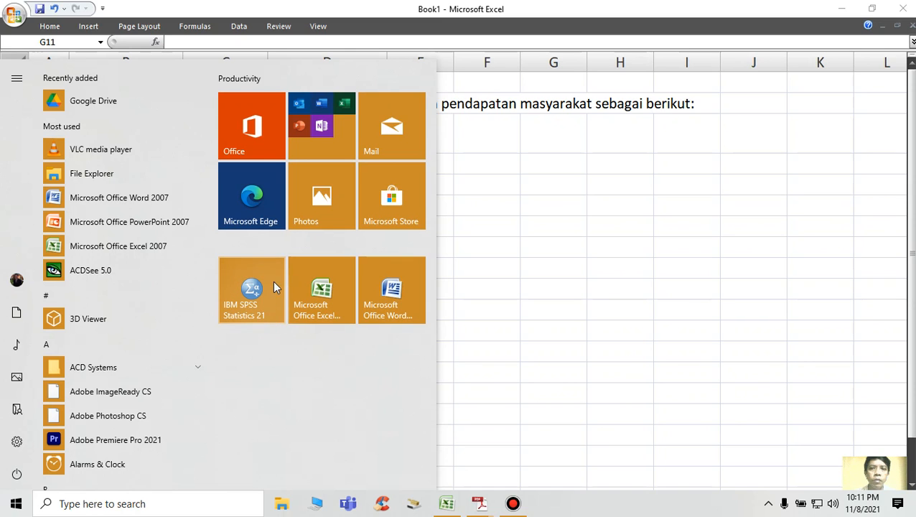
left_click(263, 290)
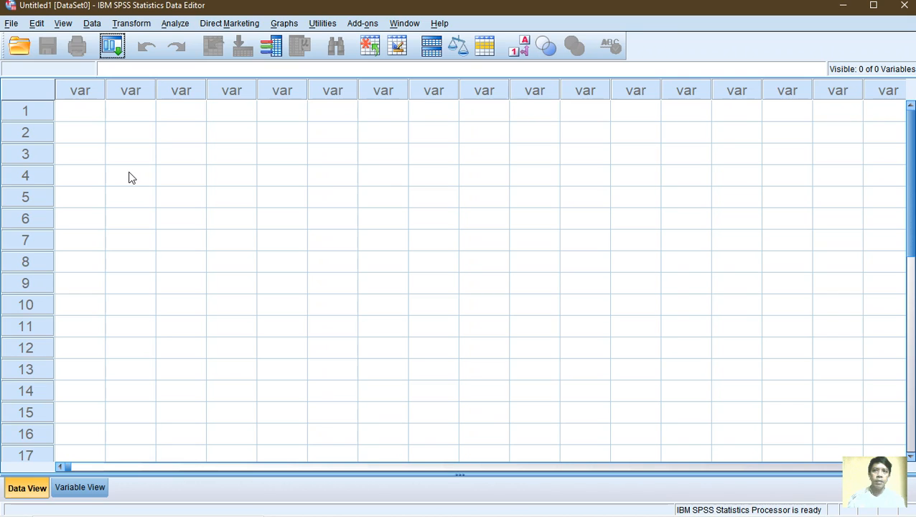
left_click(90, 491)
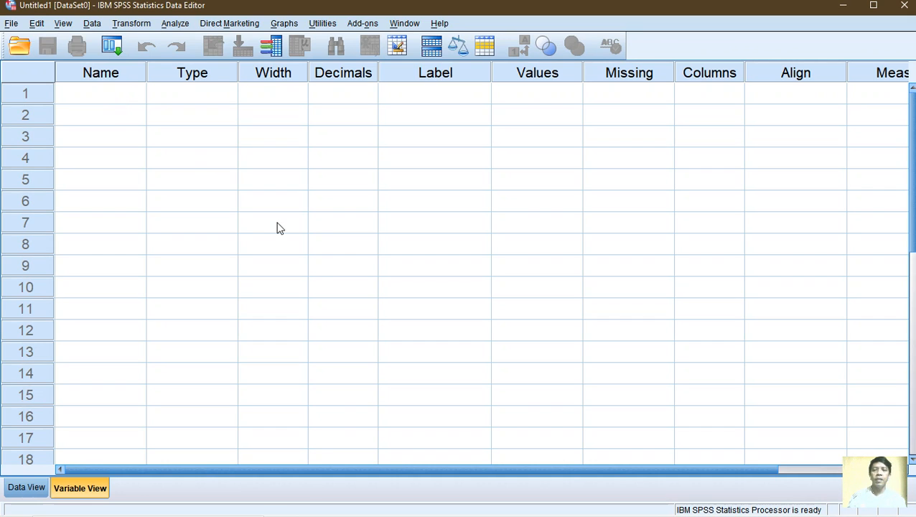
- Switch to the Excel workbook to check the headings of the demand, price and income variables, and return to SPSS
mouse_move(477, 482)
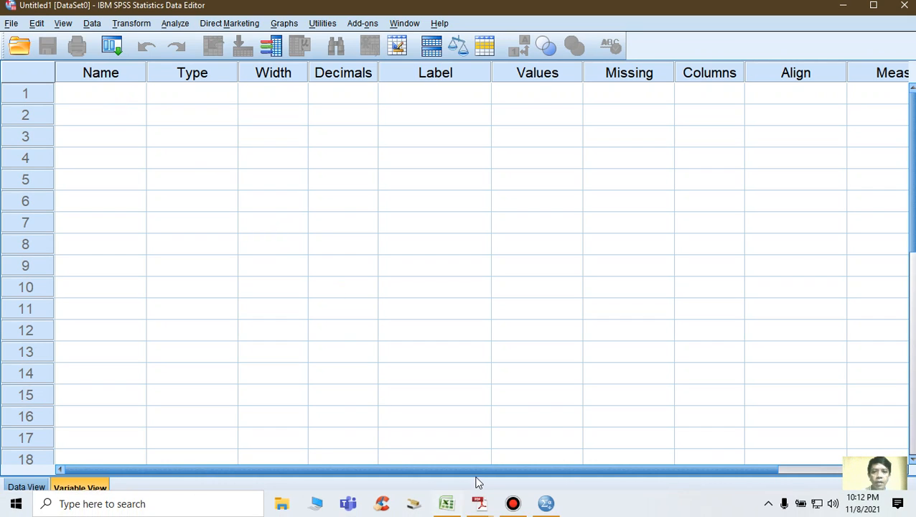
left_click(446, 505)
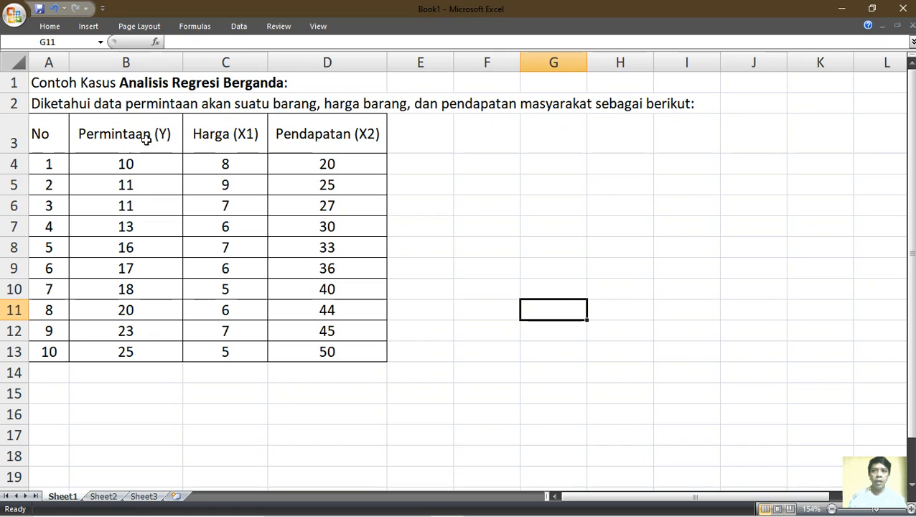
left_click(247, 133)
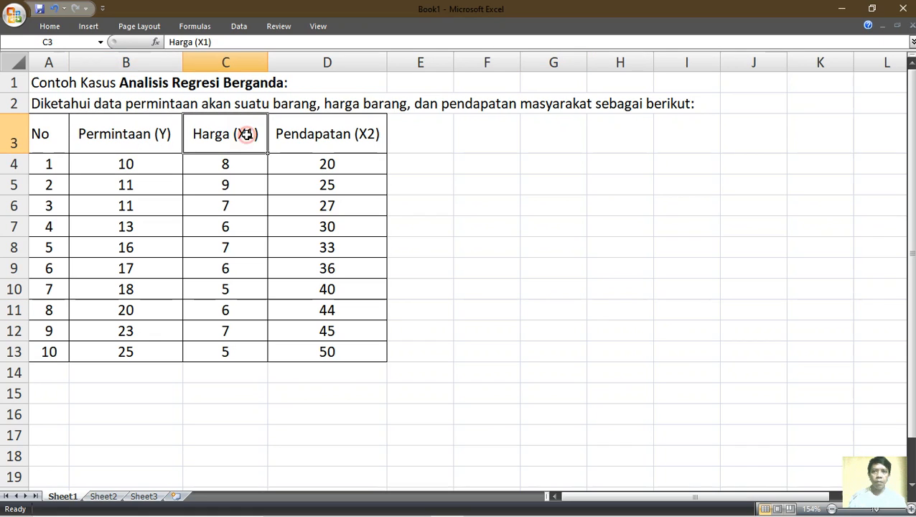
left_click(341, 135)
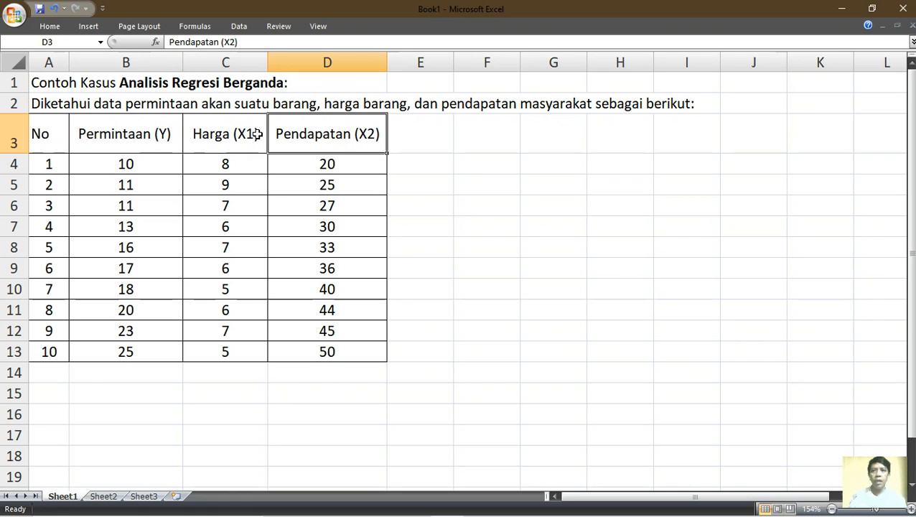
mouse_move(488, 498)
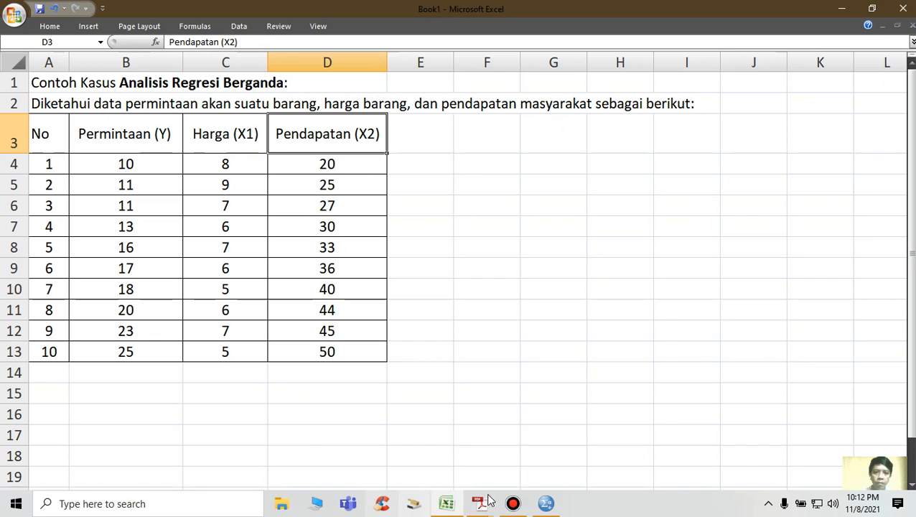
left_click(546, 505)
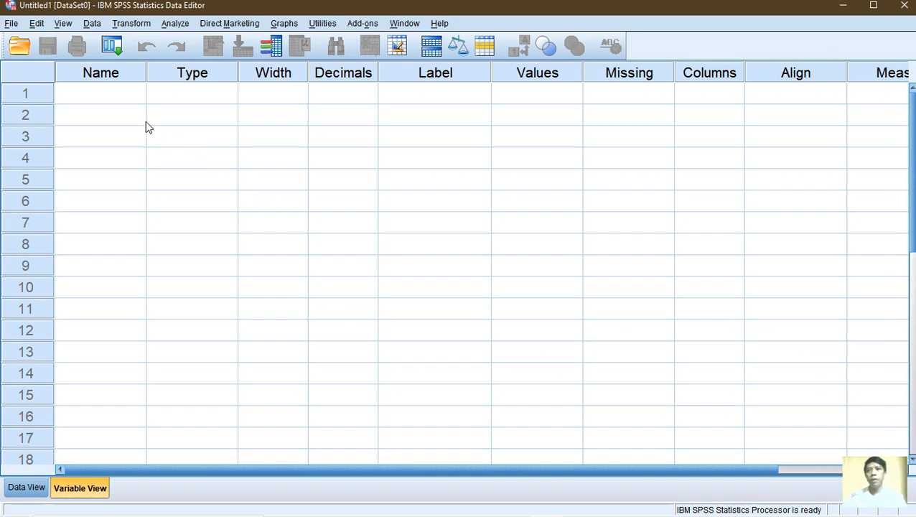
- Define the first variable as Y with the label "Permintaan (unit)", widening the Label column to fit
left_click(120, 96)
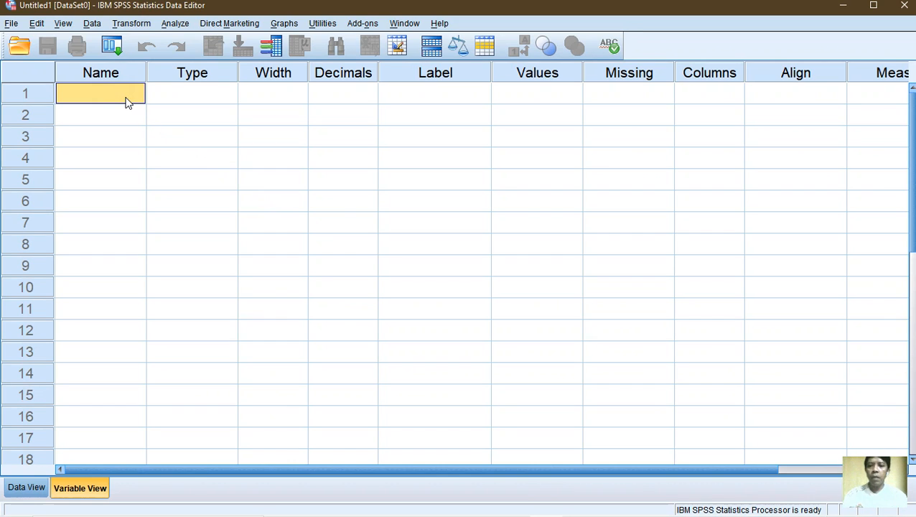
type("Y")
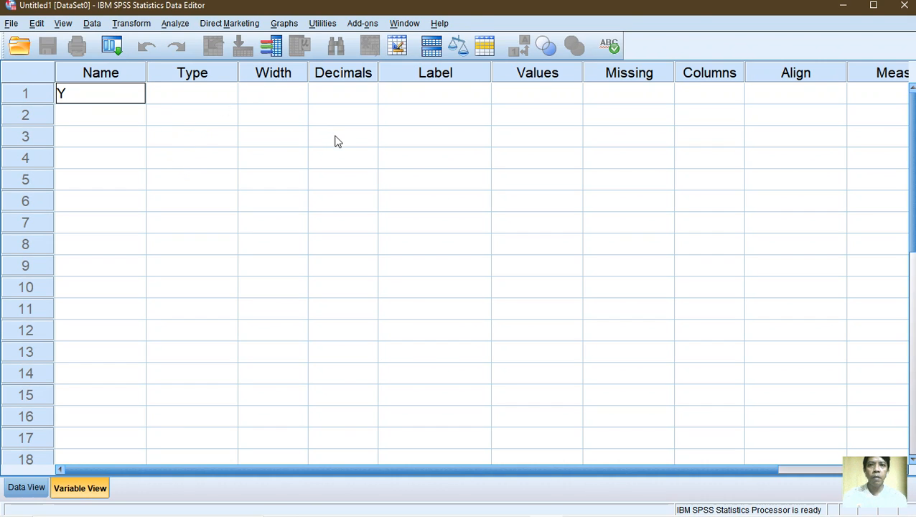
left_click(419, 94)
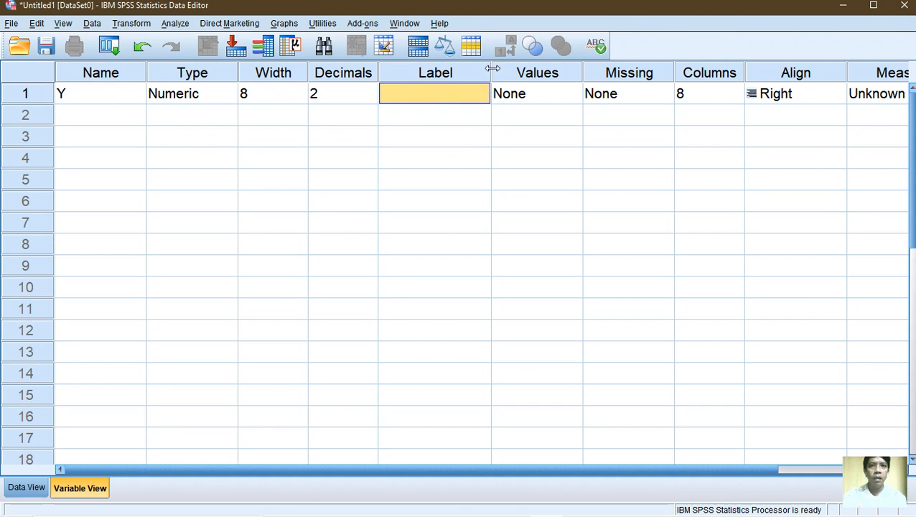
left_click_drag(492, 69, 542, 68)
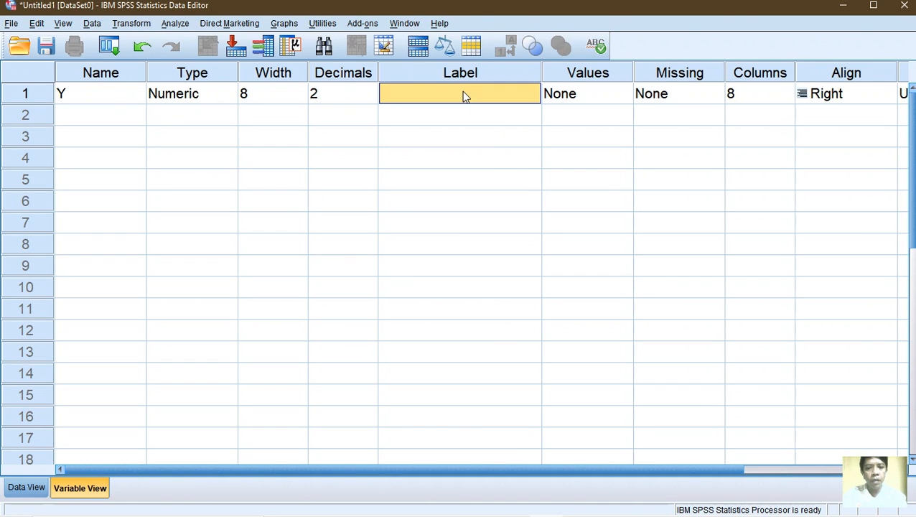
type("Permintaan (unit")
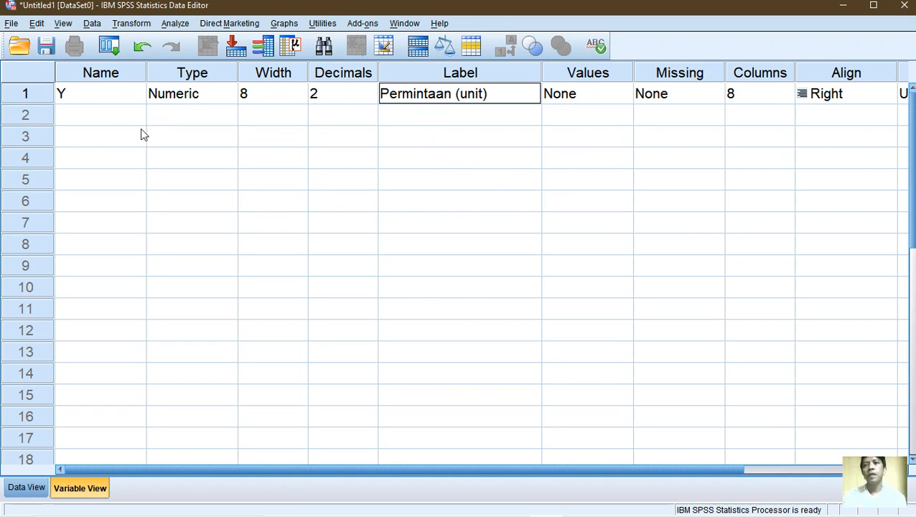
- Define the second variable as X1 with the label "Harga (rupiah)"
left_click(103, 119)
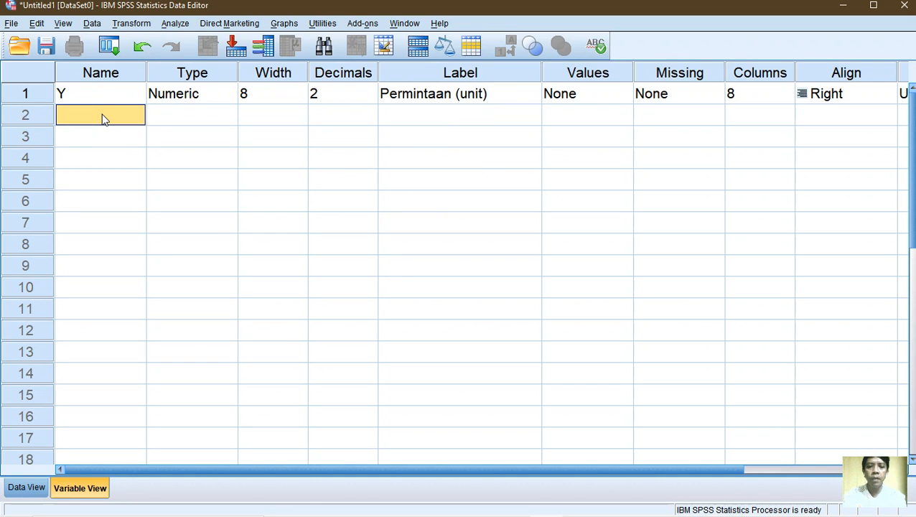
type("X")
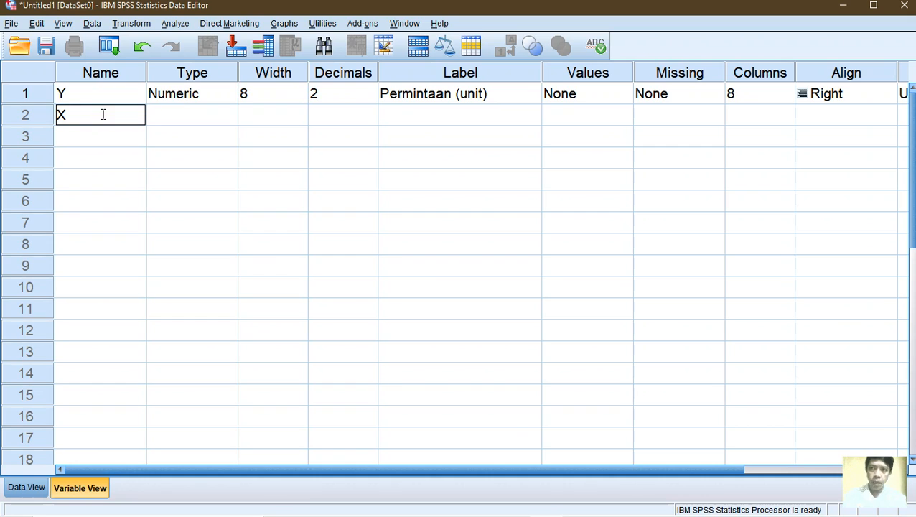
type("1")
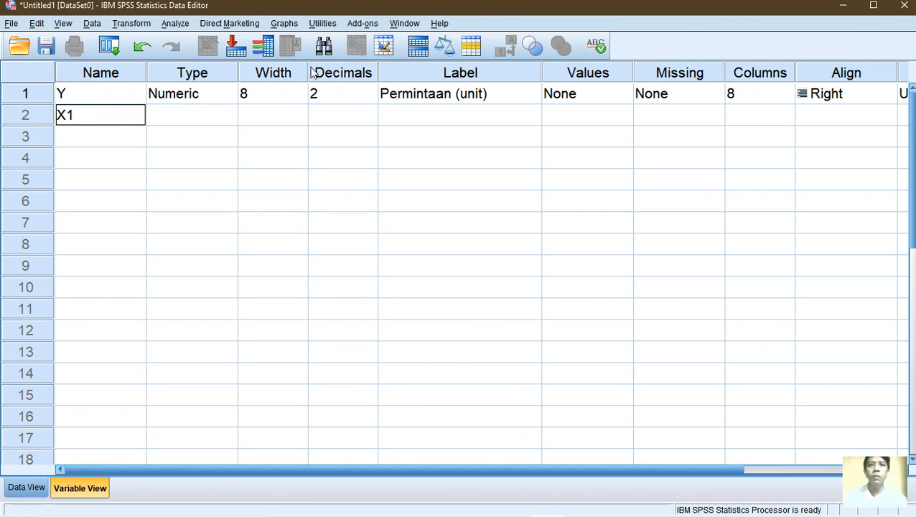
left_click(425, 114)
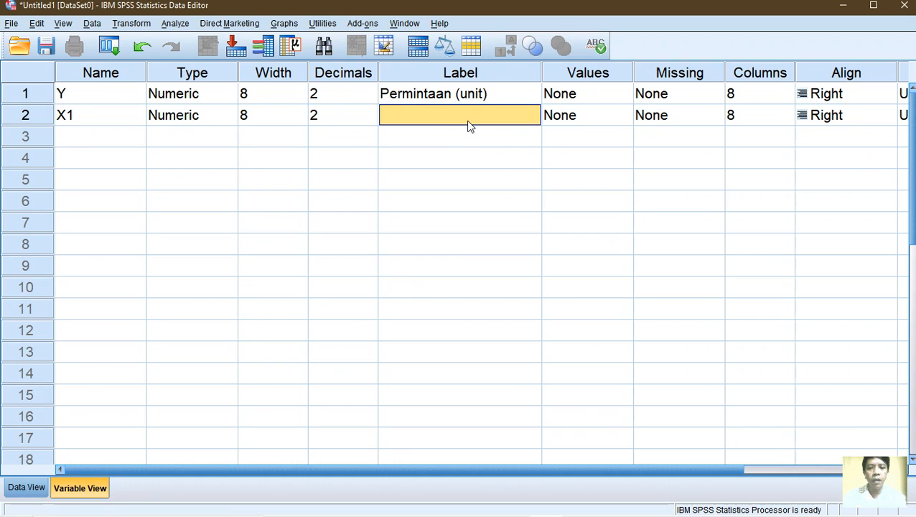
type("Harga (rupiah")
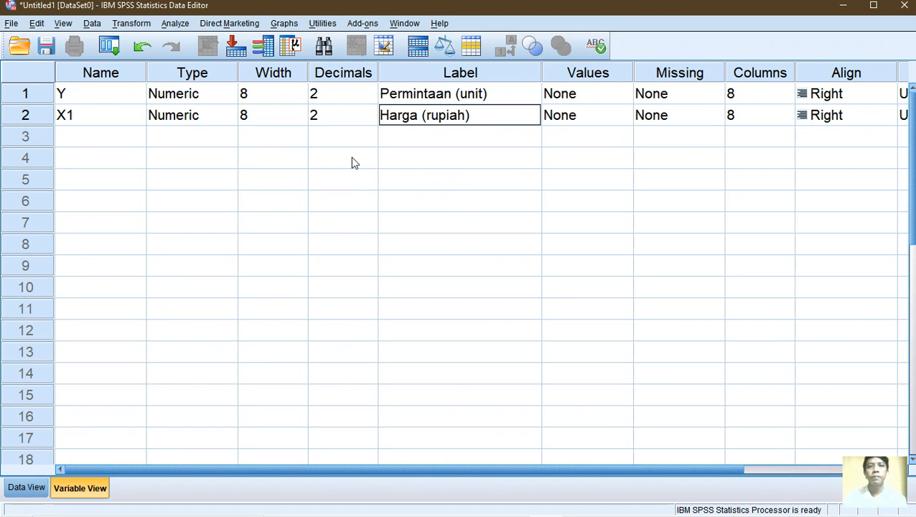
- Define the third variable as X2 with the label "Pendapatan (rupiah)"
left_click(95, 137)
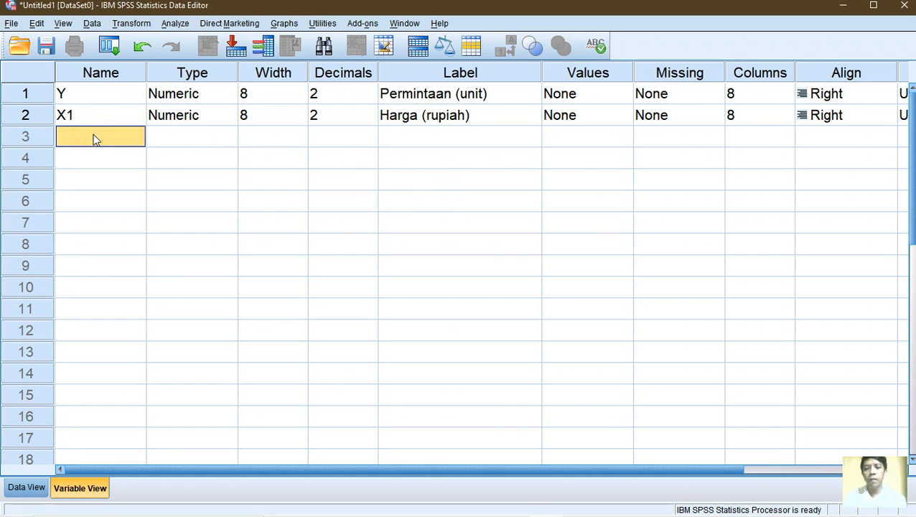
type("X2")
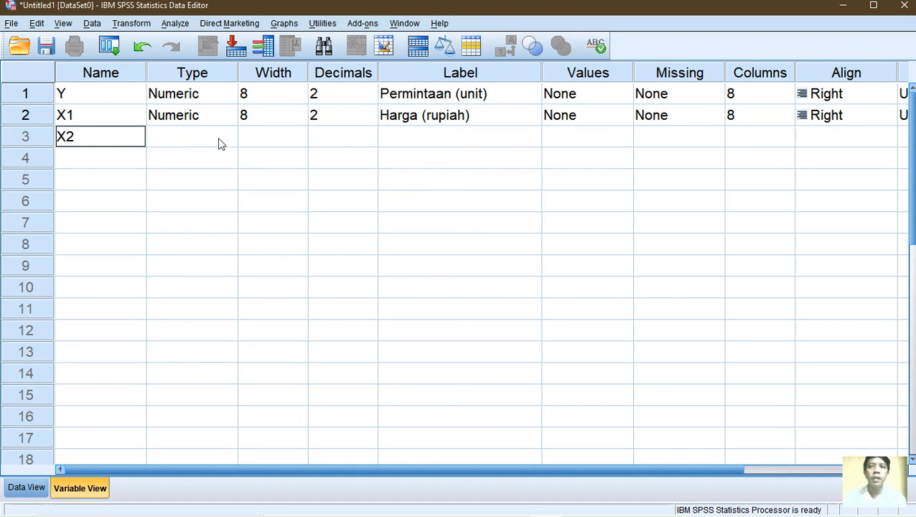
left_click(447, 138)
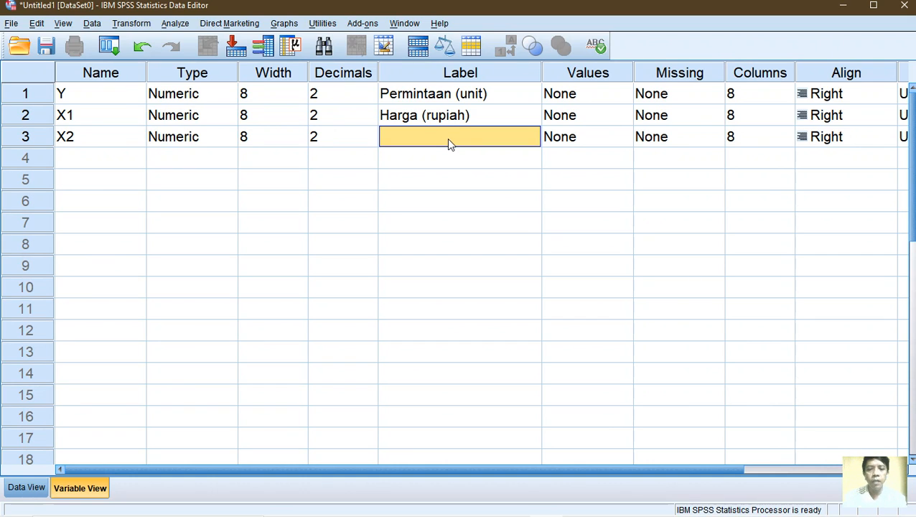
type("Pendapatan (rupiah")
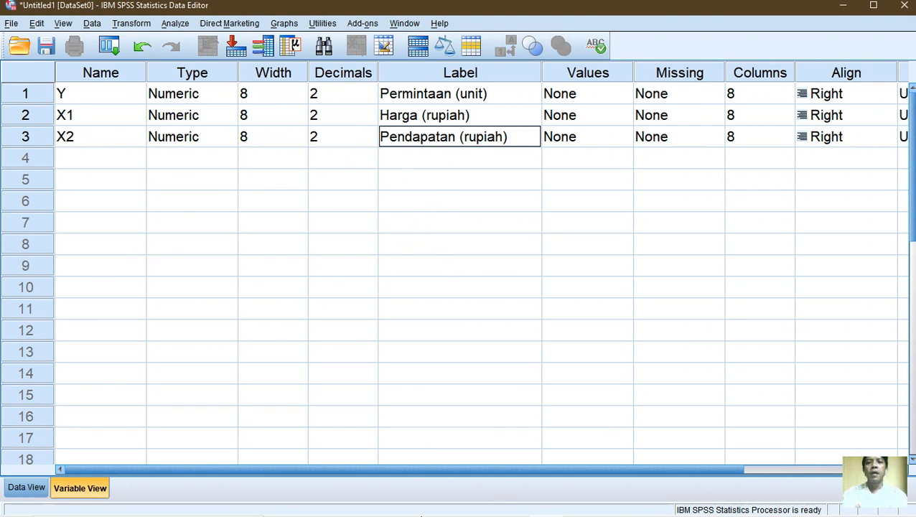
- Switch to the Excel workbook to check whether the data values use decimals, and minimize it to return to SPSS
mouse_move(518, 506)
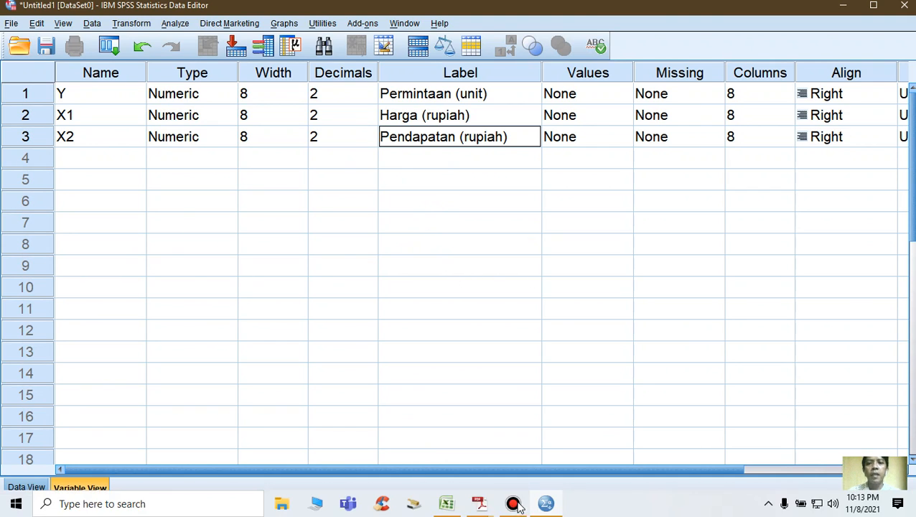
left_click(446, 503)
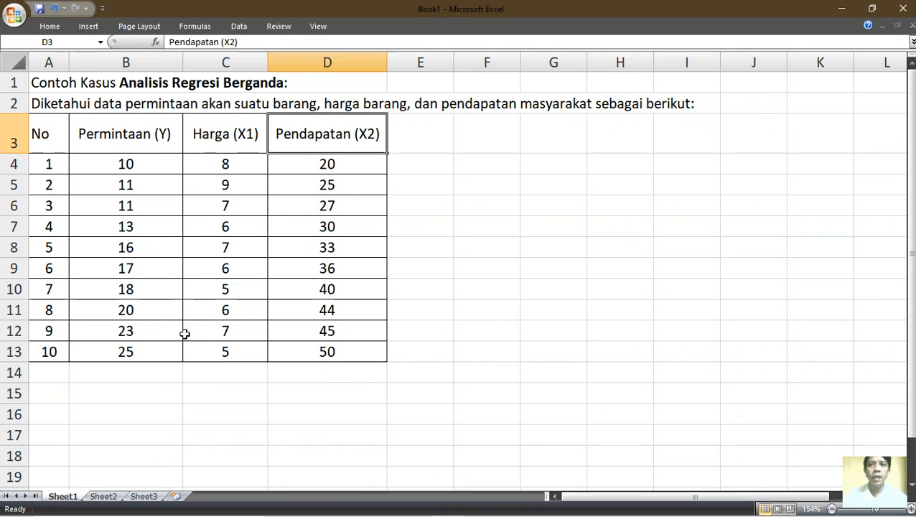
left_click(838, 9)
- Set the number of decimals to 0 for the variables Y, X1 and X2
left_click(346, 98)
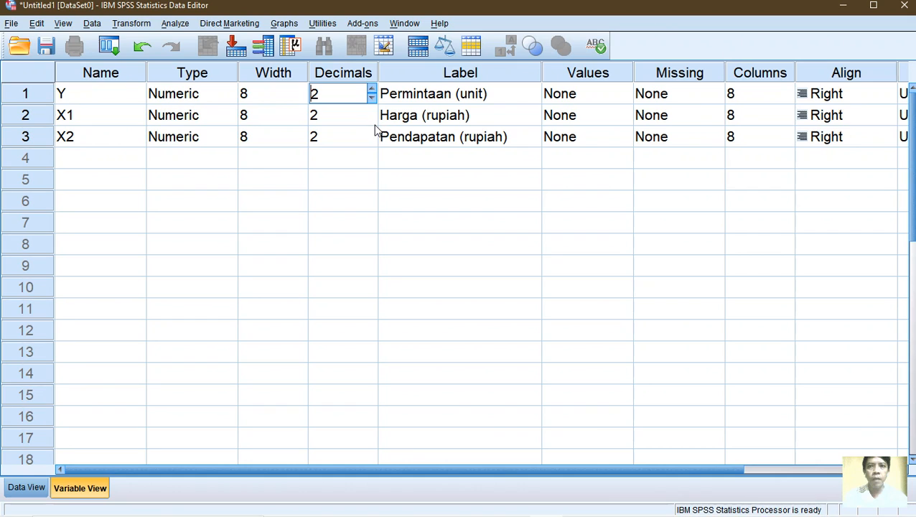
left_click(371, 101)
left_click(371, 101)
left_click(372, 119)
left_click(372, 119)
left_click(372, 119)
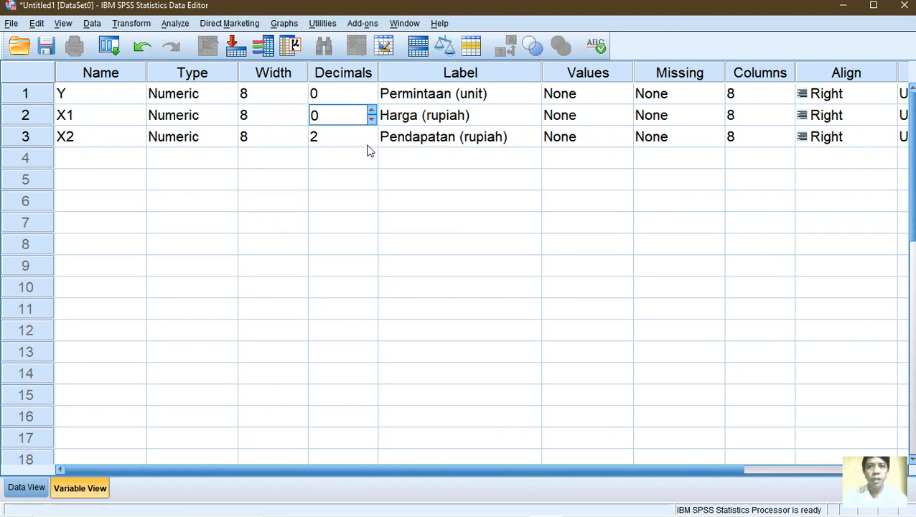
left_click(371, 138)
left_click(371, 140)
left_click(371, 140)
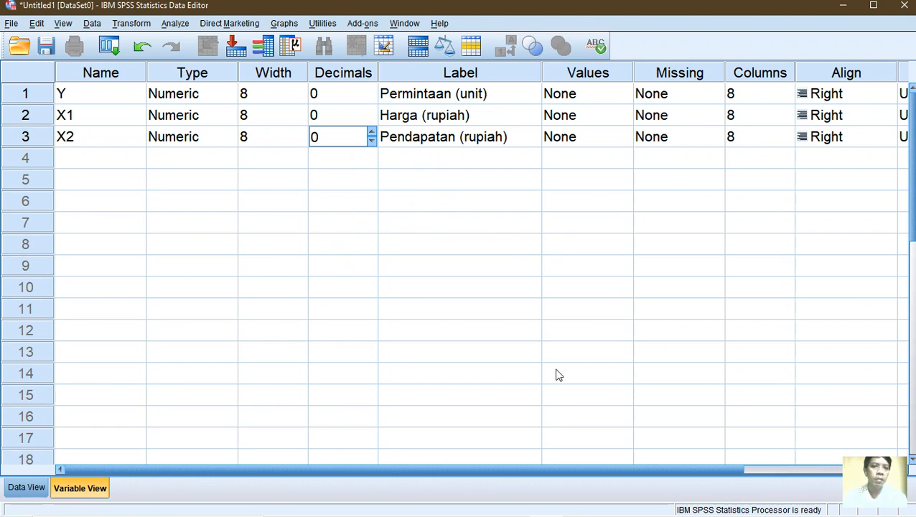
- Set the measurement level of the variables Y, X1 and X2 to Scale
left_click_drag(535, 474, 696, 470)
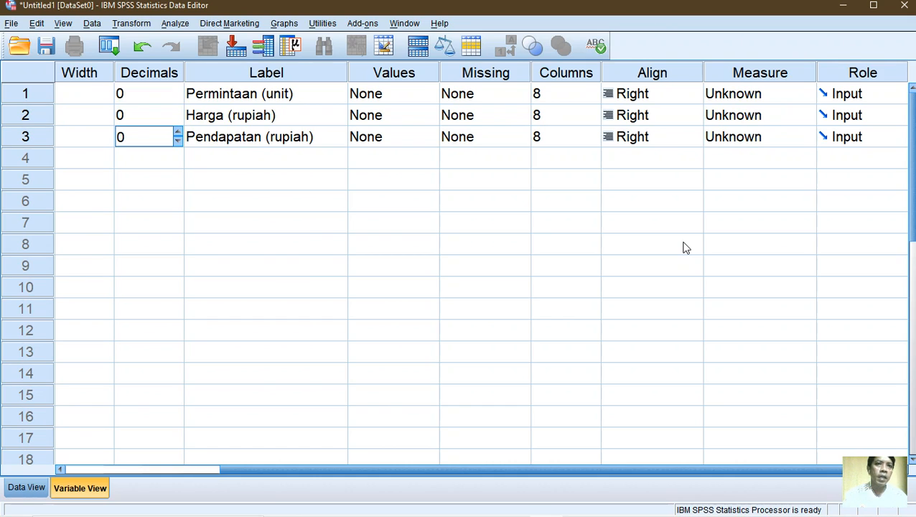
left_click(807, 95)
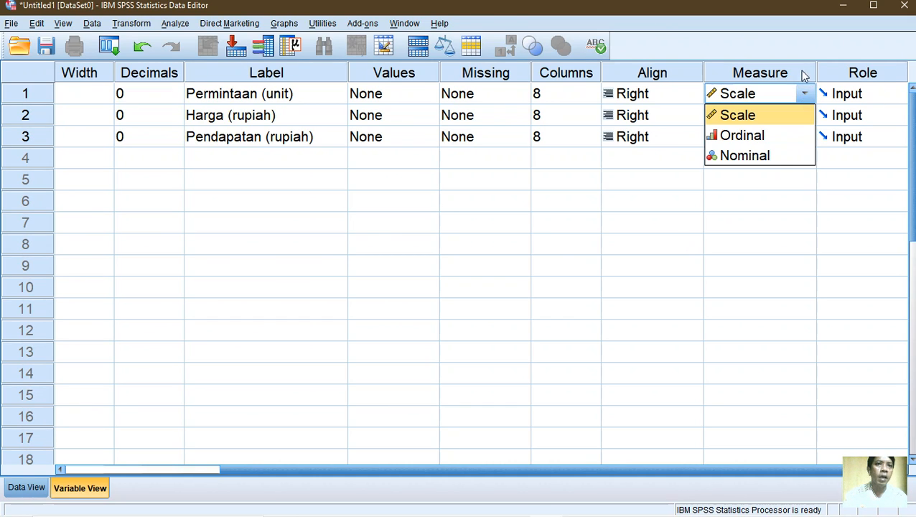
left_click(790, 72)
left_click(805, 96)
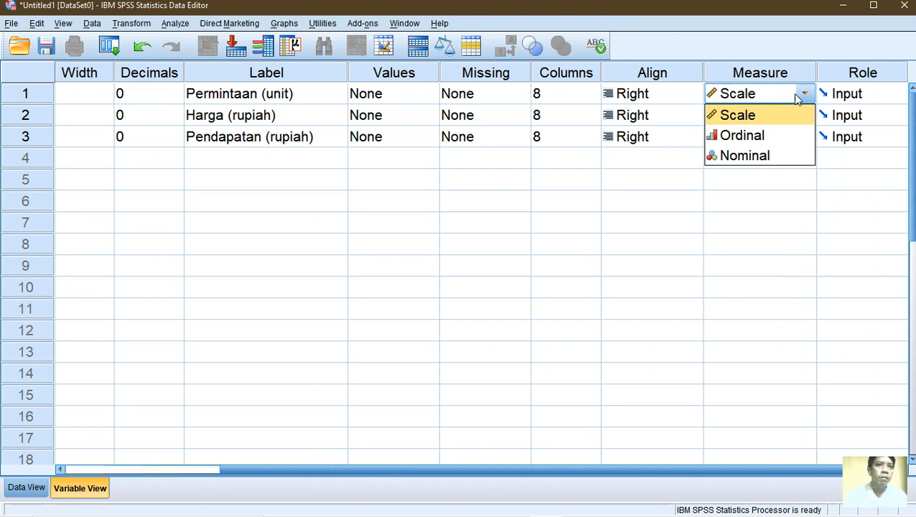
left_click(758, 119)
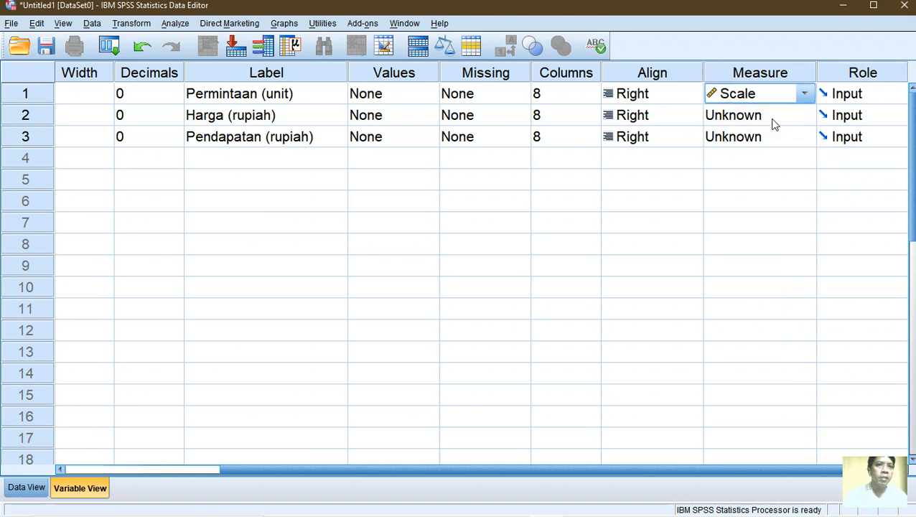
left_click(804, 118)
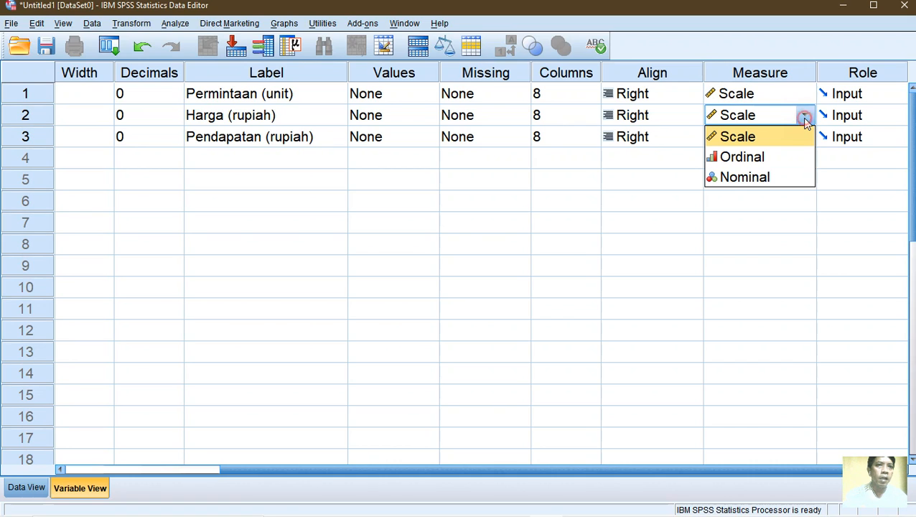
left_click(756, 137)
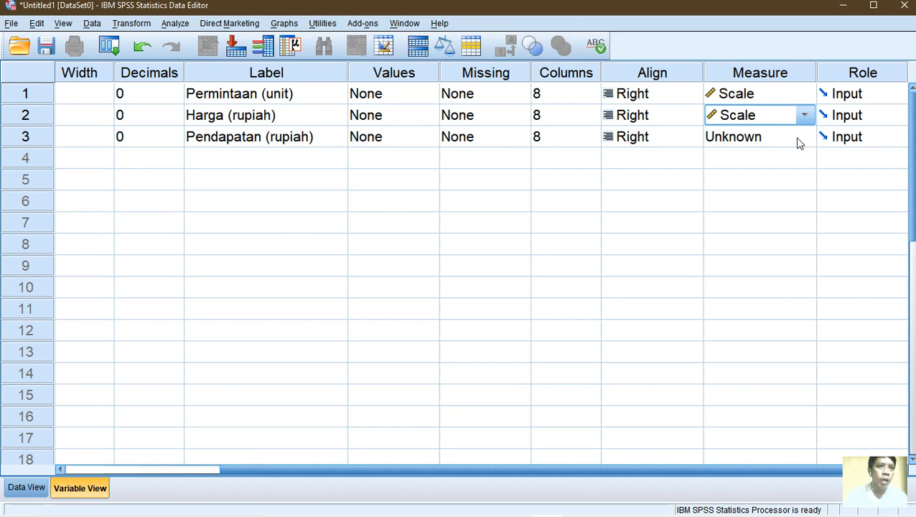
left_click(757, 138)
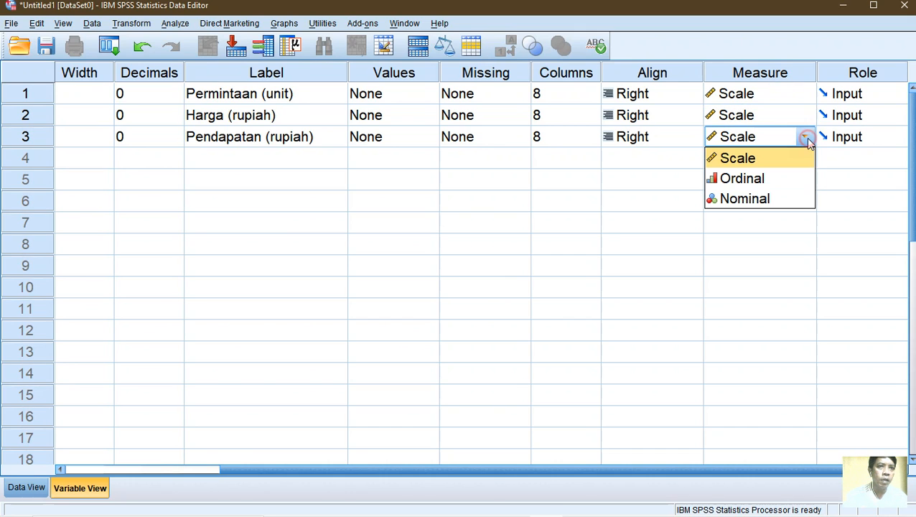
left_click(756, 159)
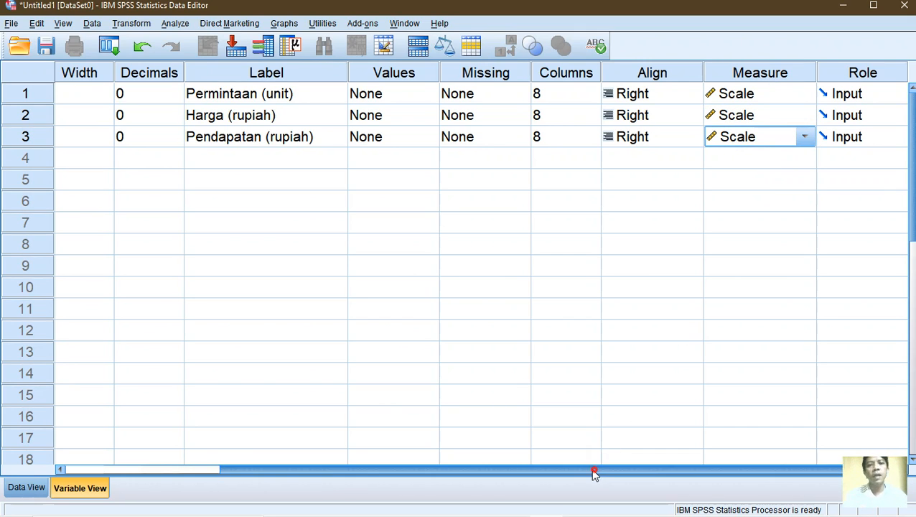
left_click_drag(595, 470, 392, 454)
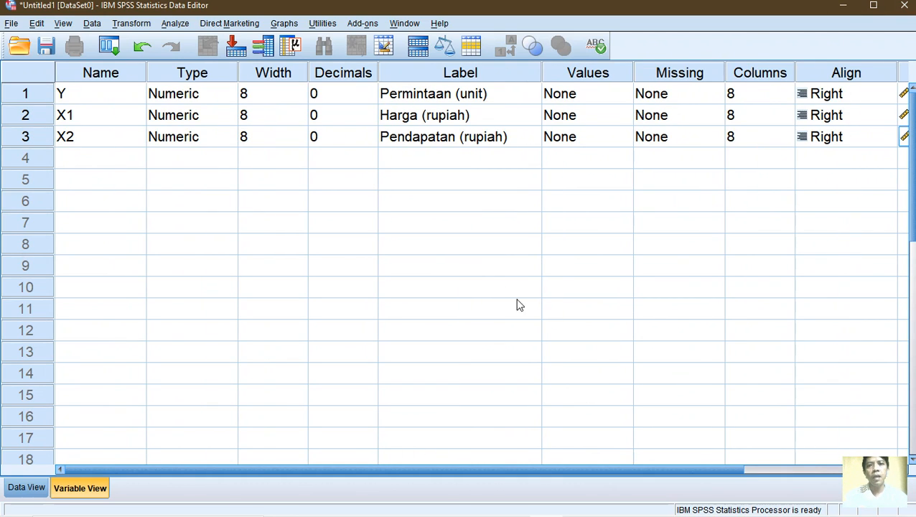
left_click(472, 231)
left_click(519, 270)
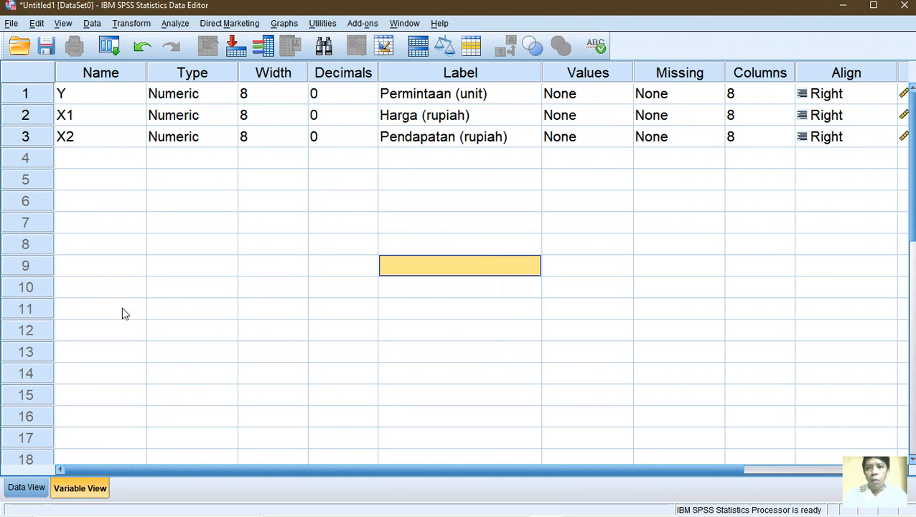
- Show the empty SPSS data grid, and copy the Y, X1 and X2 values in B4:D13 of the Excel workbook
left_click(22, 491)
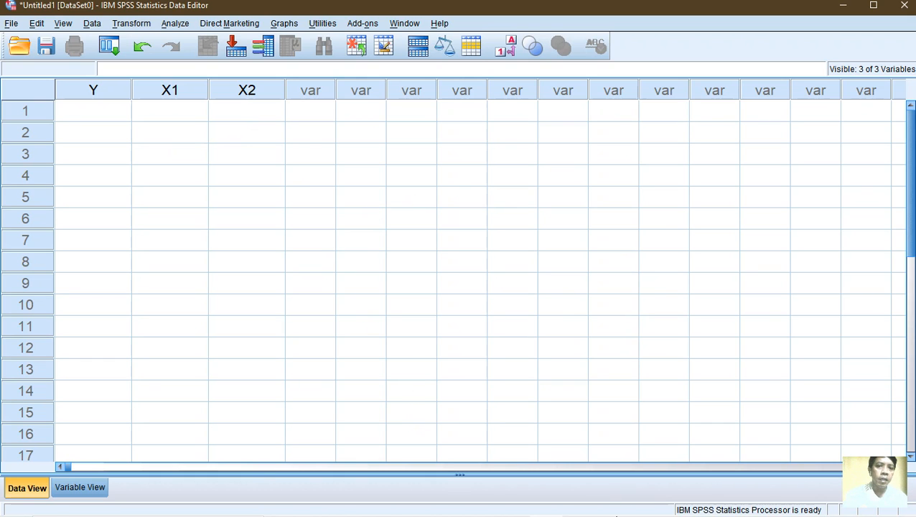
mouse_move(599, 510)
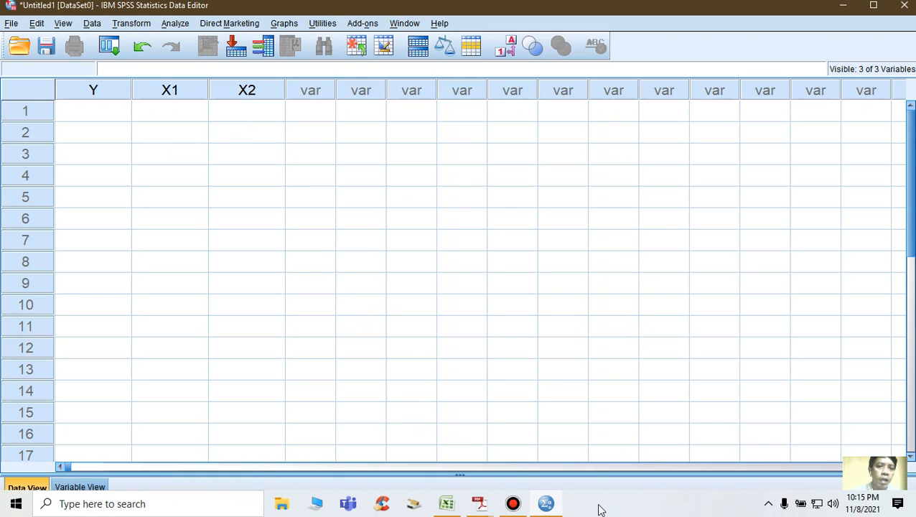
left_click(445, 504)
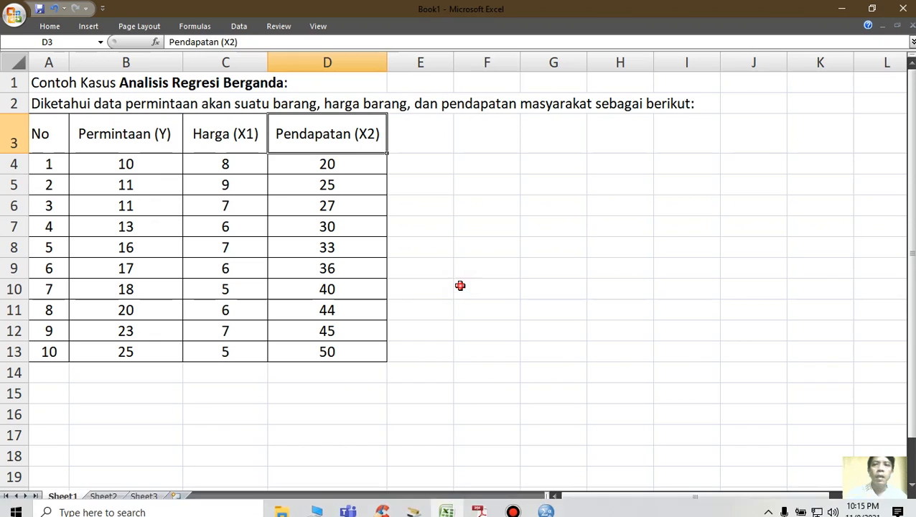
left_click(463, 287)
left_click(105, 165)
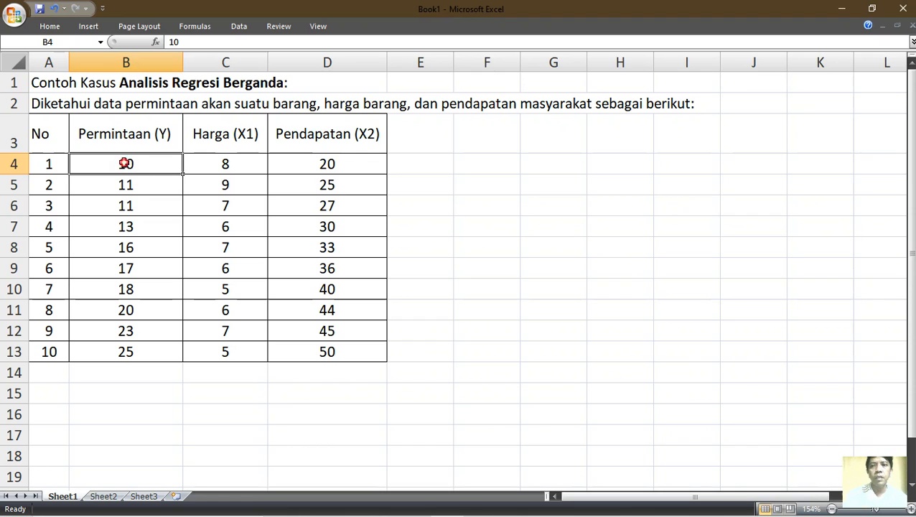
left_click_drag(131, 172, 145, 179)
left_click_drag(209, 207, 310, 353)
key("ctrl+c")
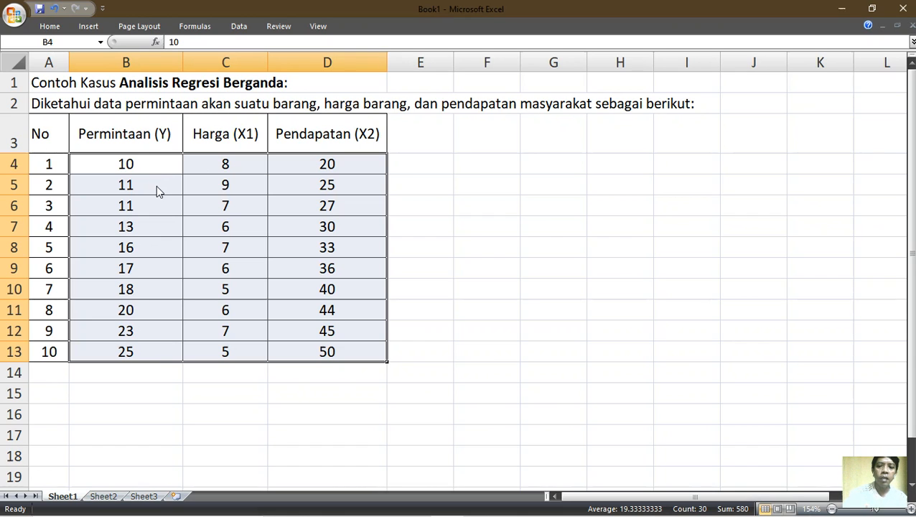
right_click(157, 185)
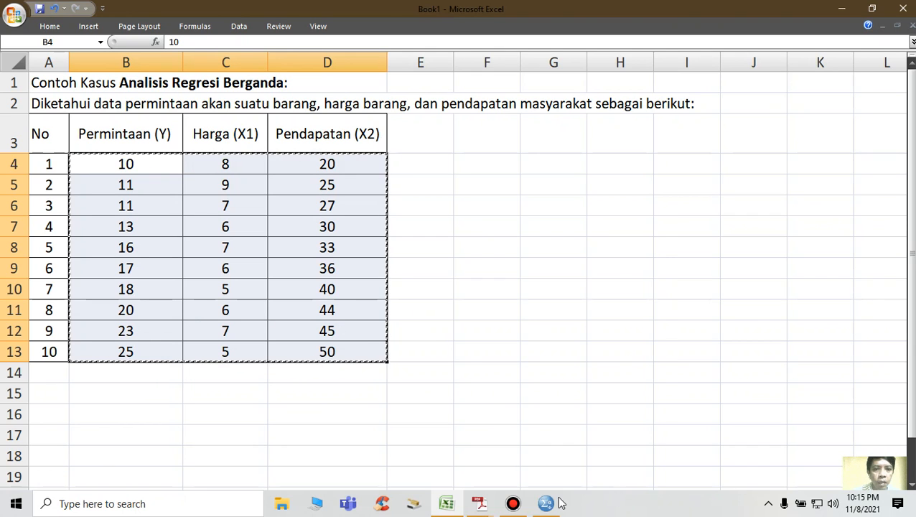
- Switch back to SPSS and paste the copied values into the data grid starting at row 1 of Y
left_click(546, 503)
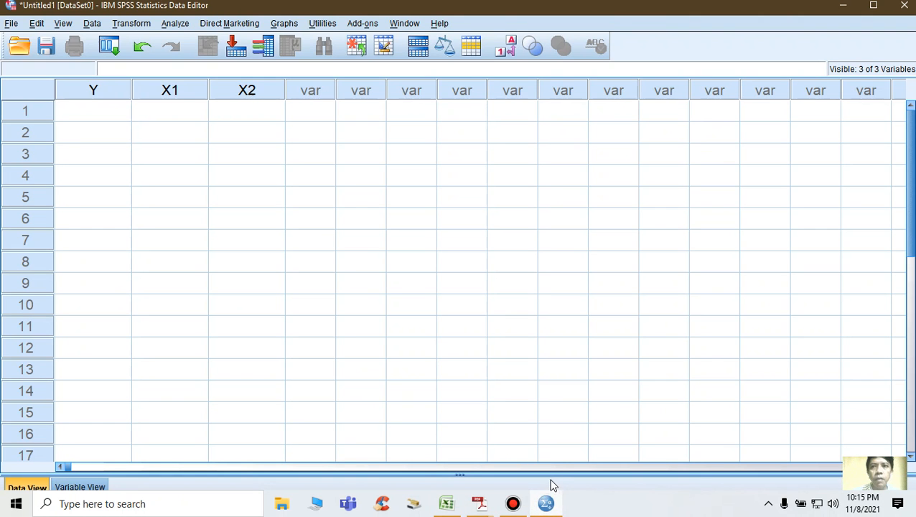
left_click(103, 119)
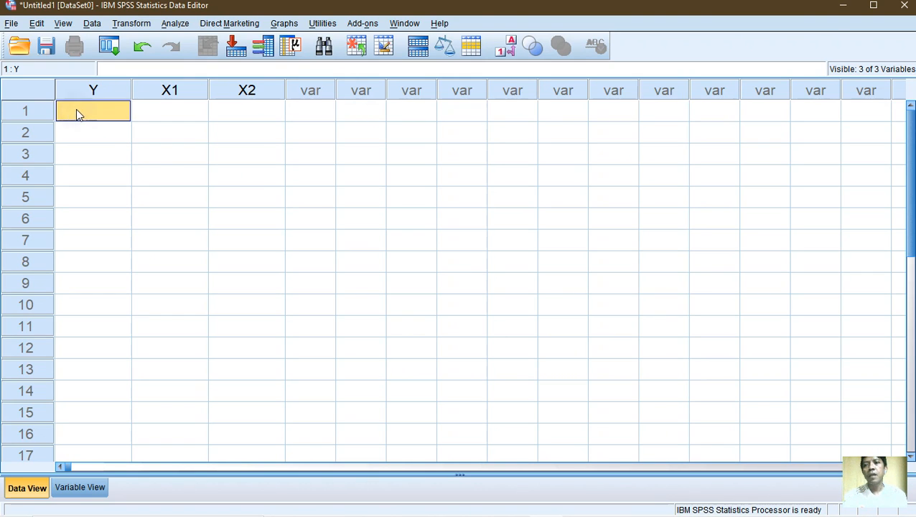
right_click(77, 109)
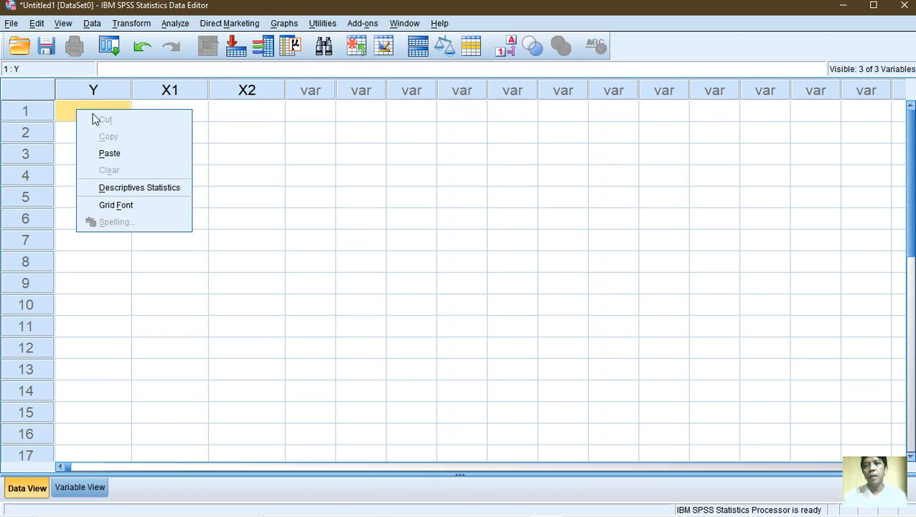
left_click(110, 154)
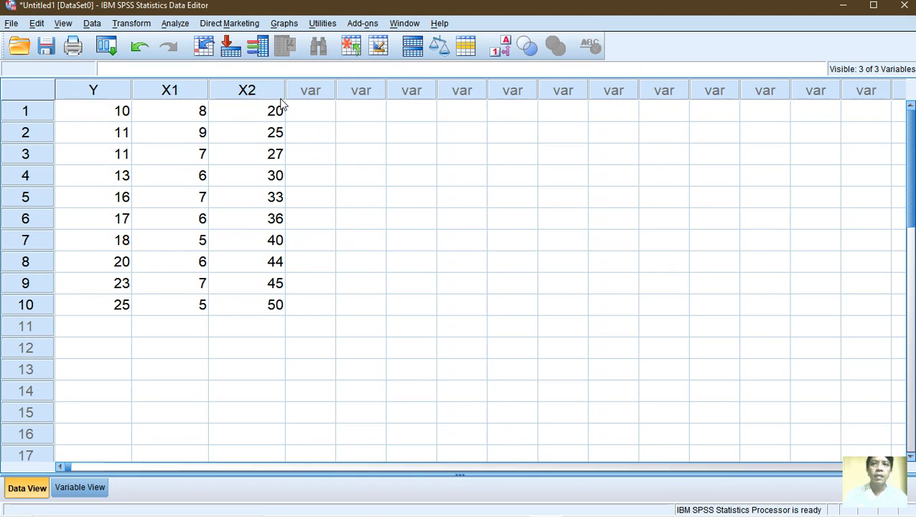
- Start a Linear Regression analysis and assign Permintaan (unit) [Y] as the dependent variable
left_click(175, 24)
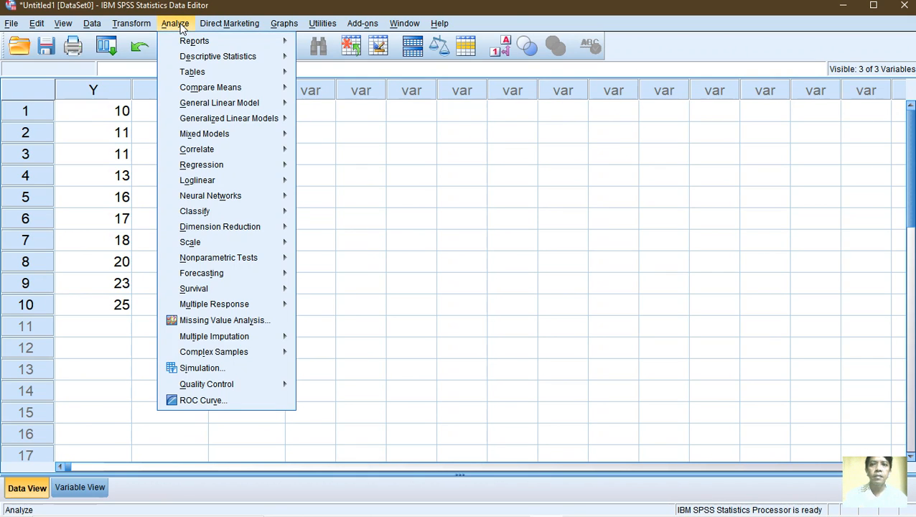
mouse_move(203, 168)
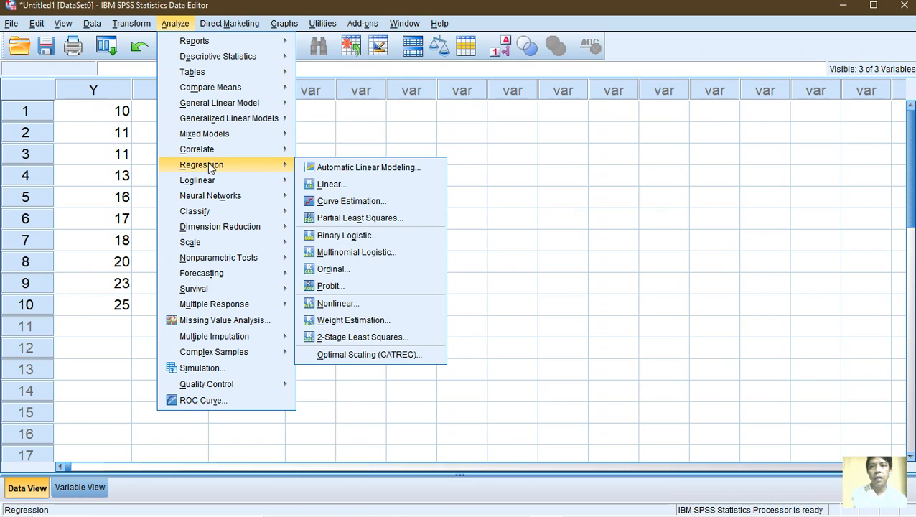
mouse_move(283, 165)
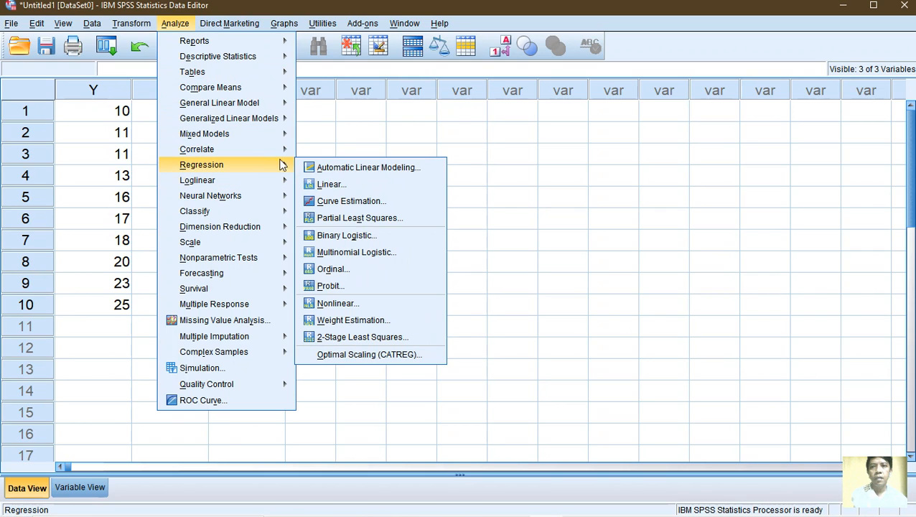
left_click(332, 184)
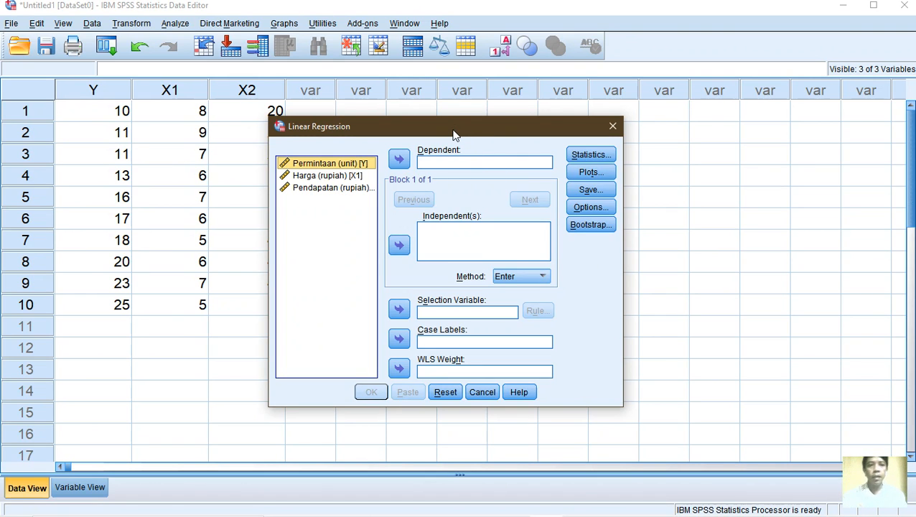
mouse_move(453, 134)
left_mouse_down()
mouse_move(440, 149)
mouse_move(453, 143)
left_mouse_up()
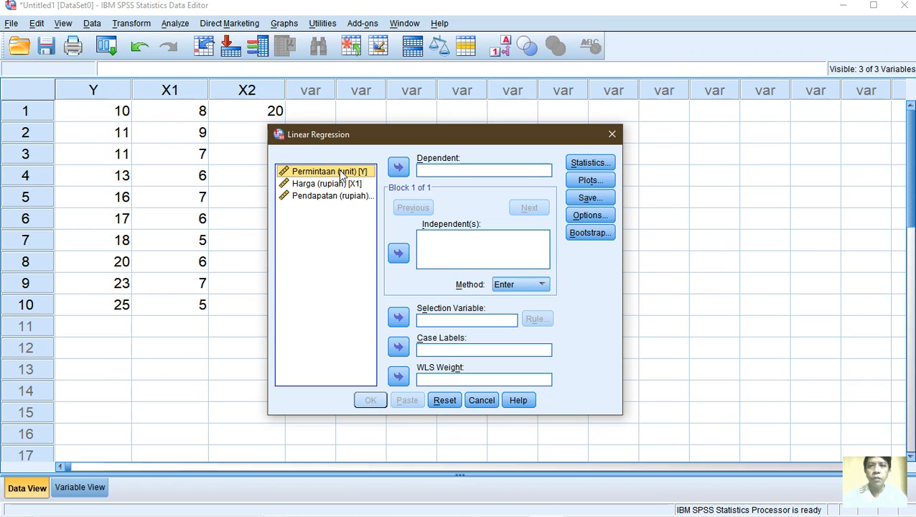
left_click(400, 167)
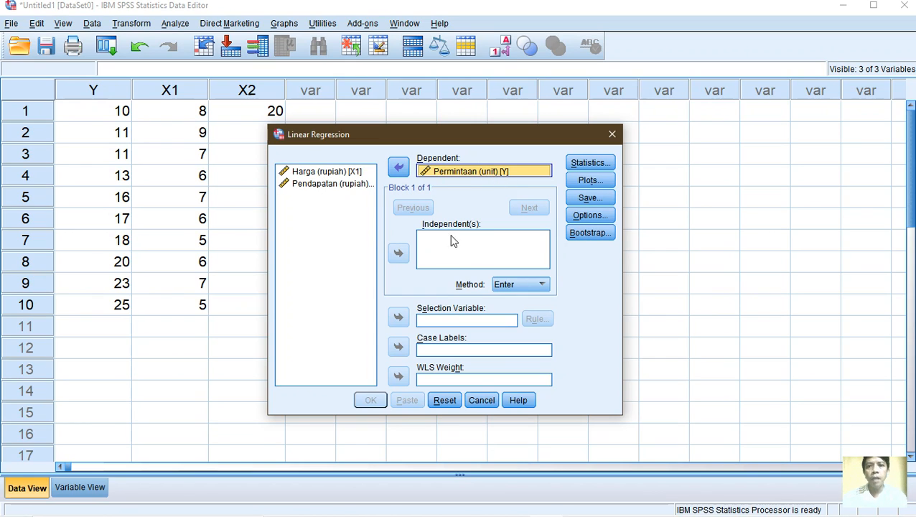
- Assign Harga (rupiah) [X1] and Pendapatan (rupiah) [X2] as the independent variables of the regression
left_click(330, 172)
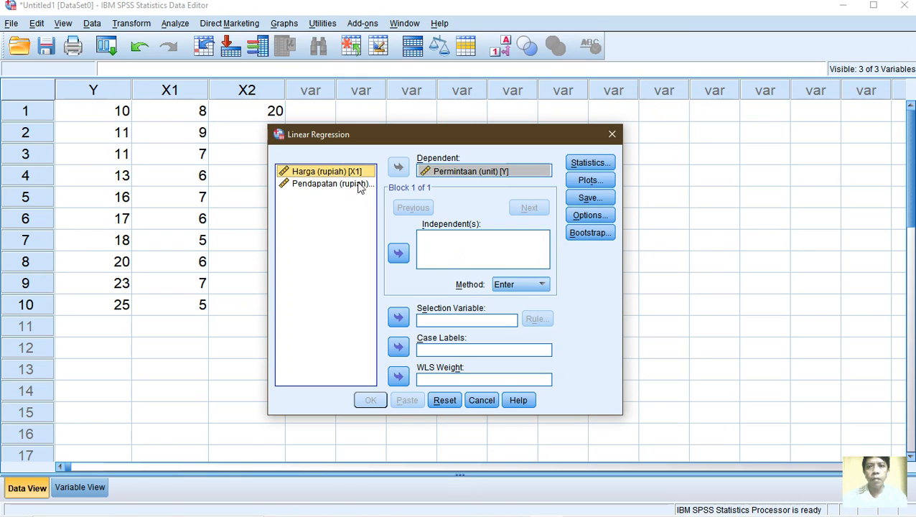
left_click(332, 184, "shift")
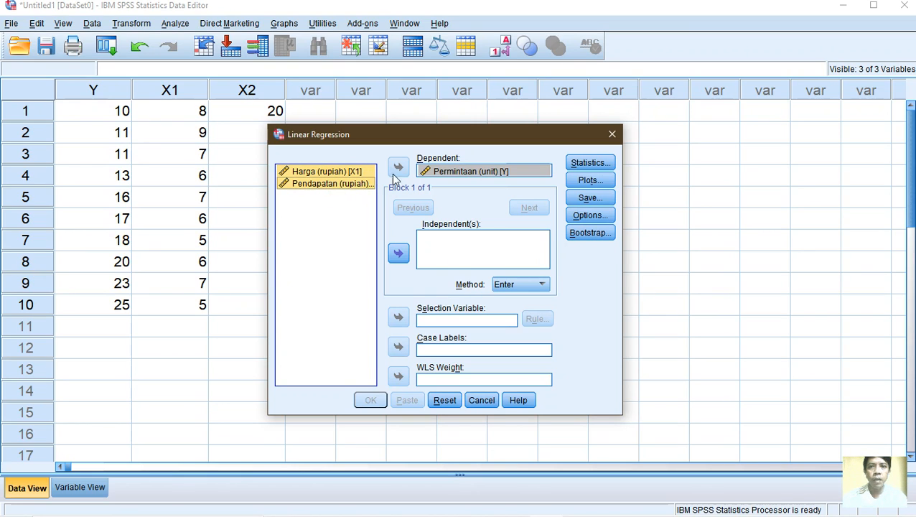
left_click(399, 254)
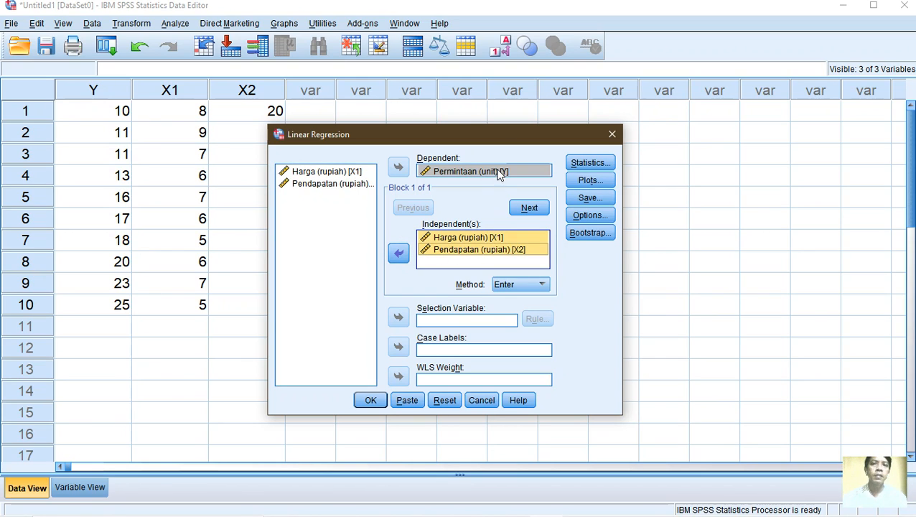
left_click_drag(492, 139, 474, 150)
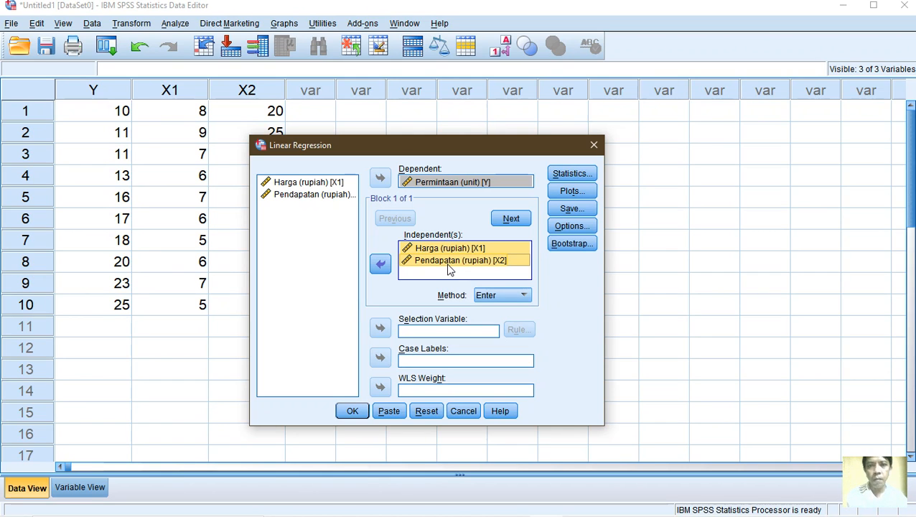
- Review the regression's Statistics options and accept them with only Estimates and Model fit selected
left_click_drag(532, 145, 560, 116)
left_click(587, 146)
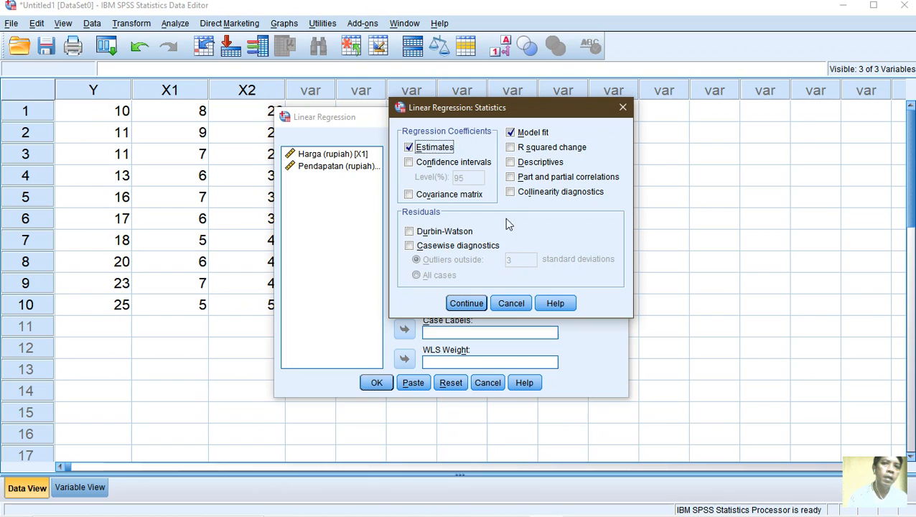
left_click_drag(572, 115, 572, 155)
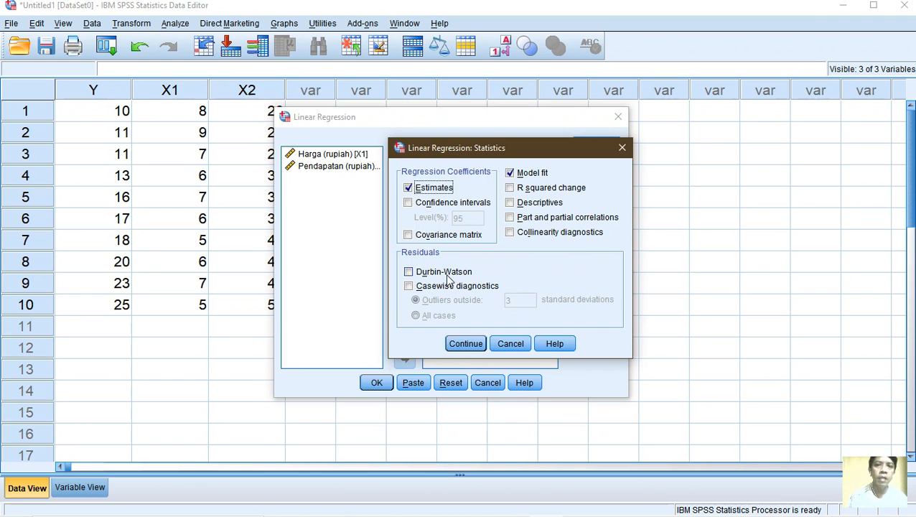
left_click_drag(476, 150, 509, 122)
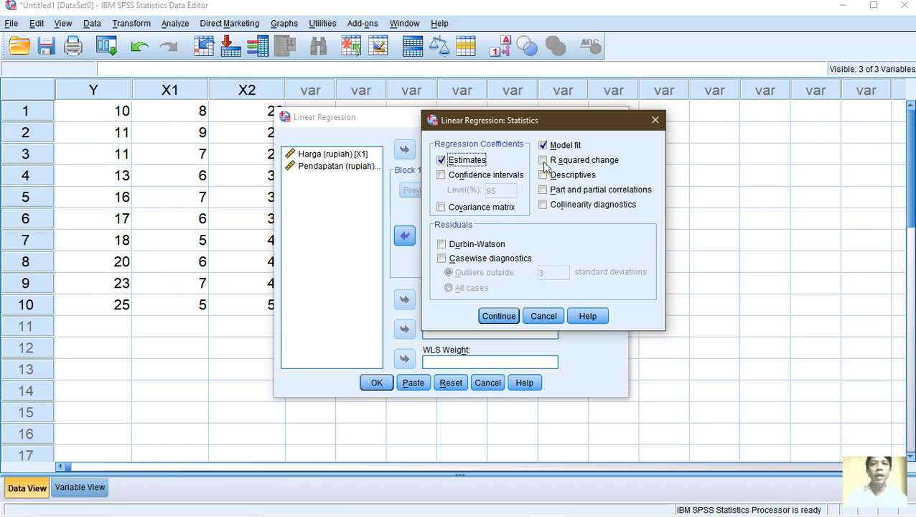
left_click_drag(526, 119, 510, 153)
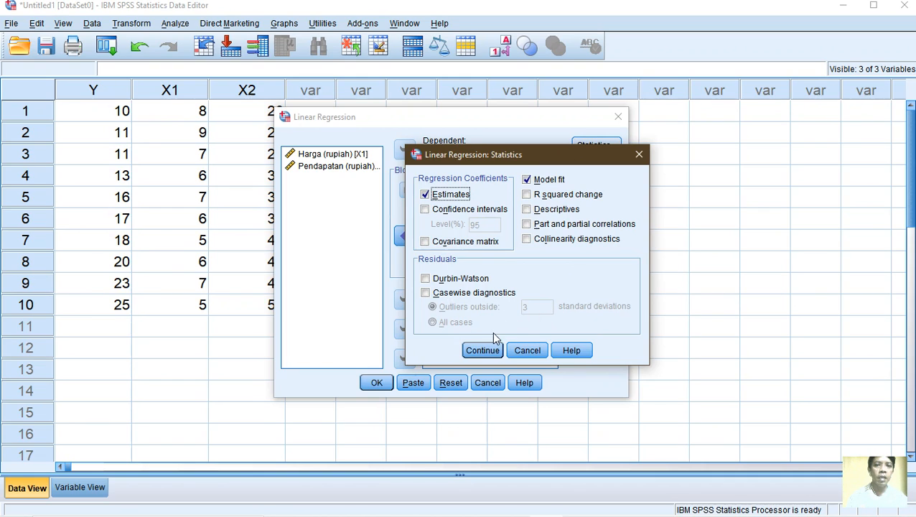
left_click(490, 352)
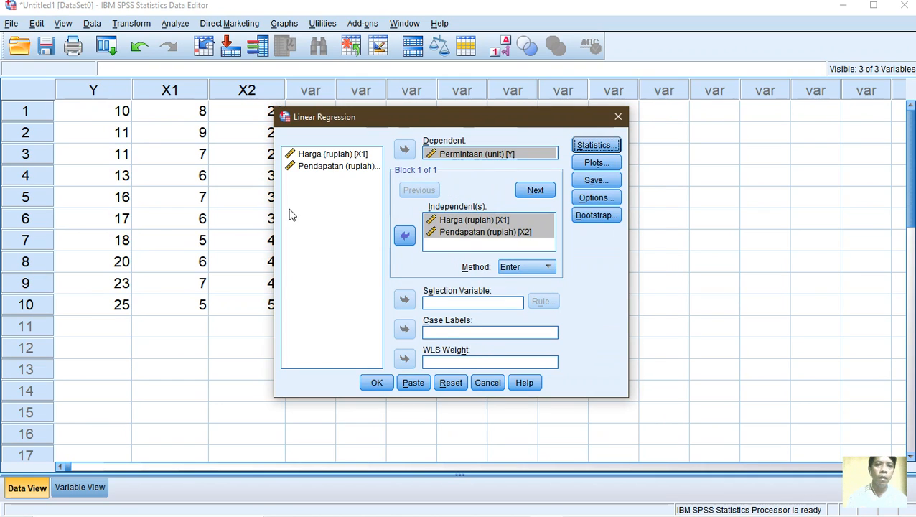
- Set up the regression's residual scatterplot with *SRESID on Y and *ZPRED on X, and accept the plot settings
left_click(606, 167)
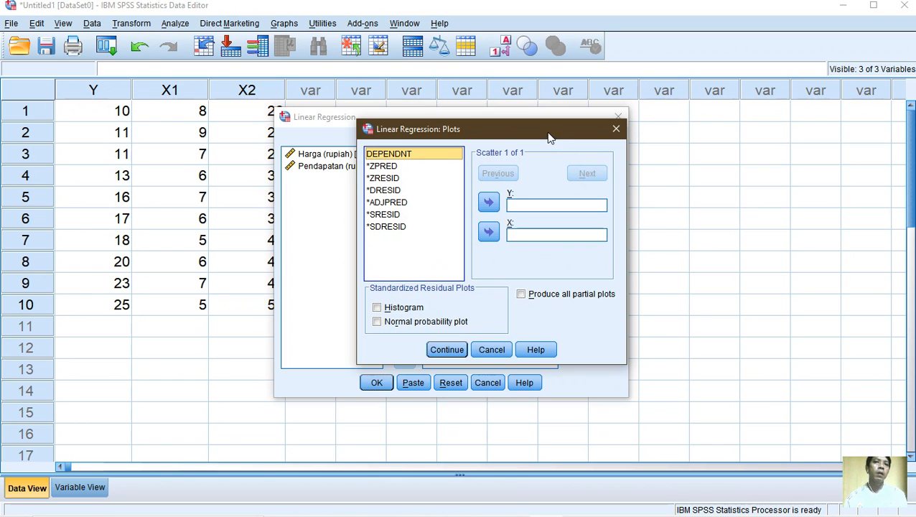
left_click_drag(549, 136, 581, 106)
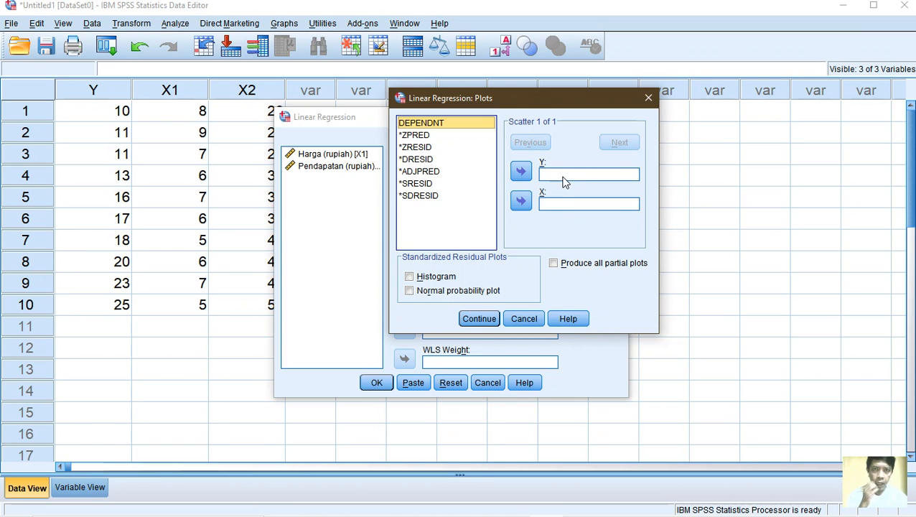
left_click(414, 184)
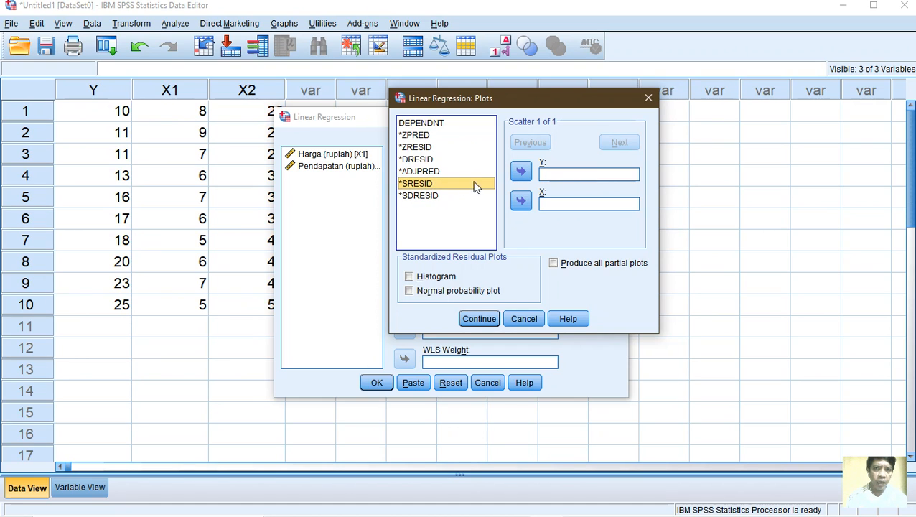
left_click(521, 172)
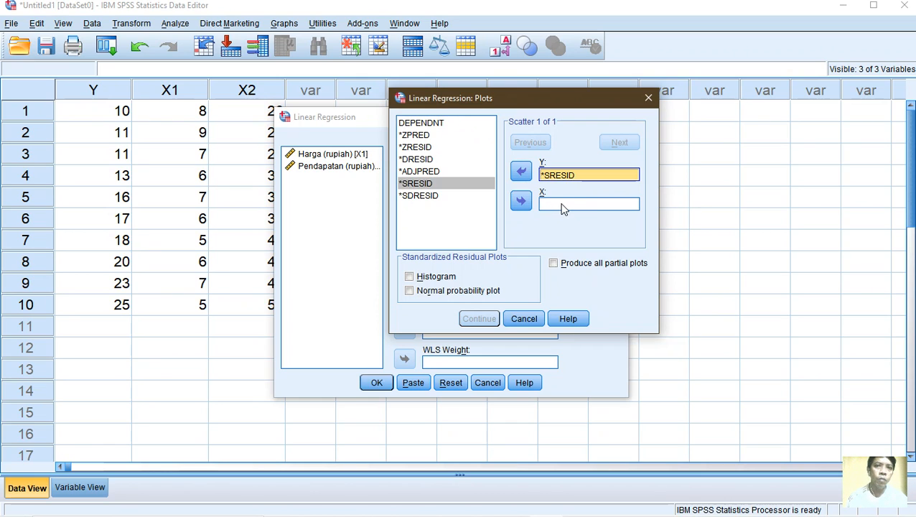
left_click(415, 136)
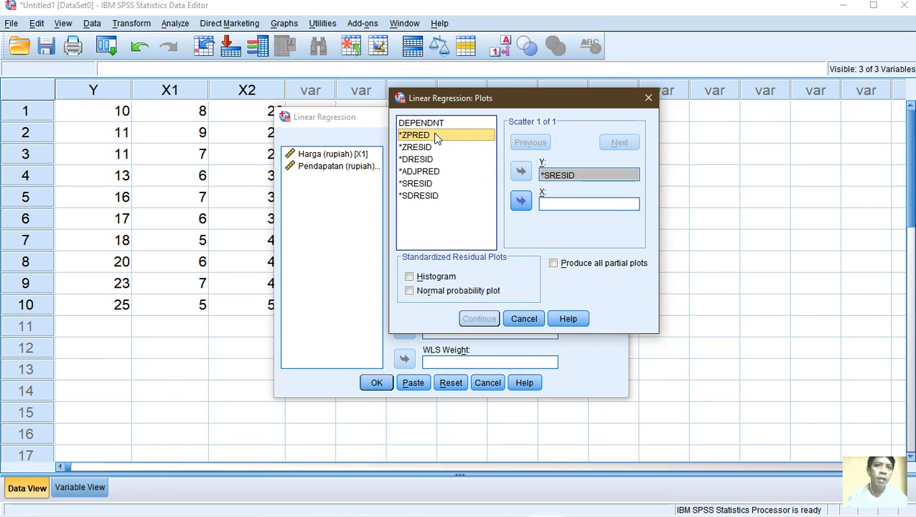
left_click(520, 202)
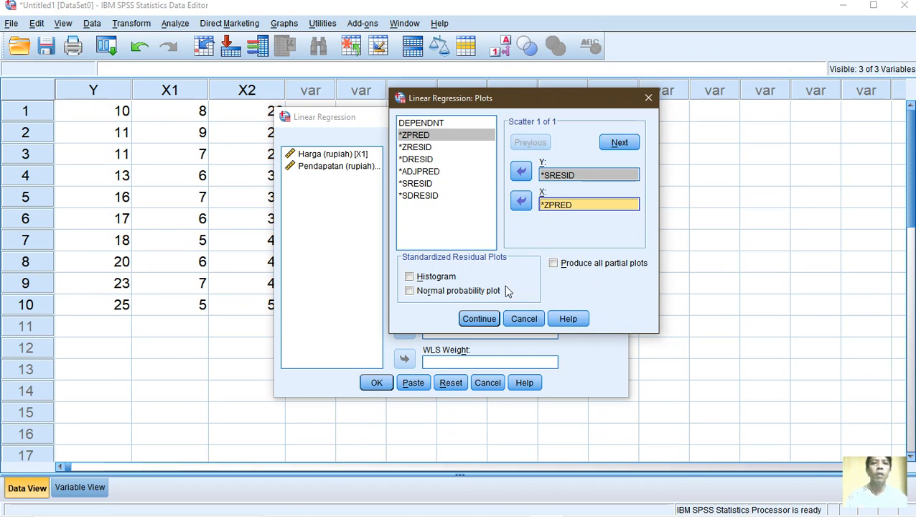
left_click(491, 322)
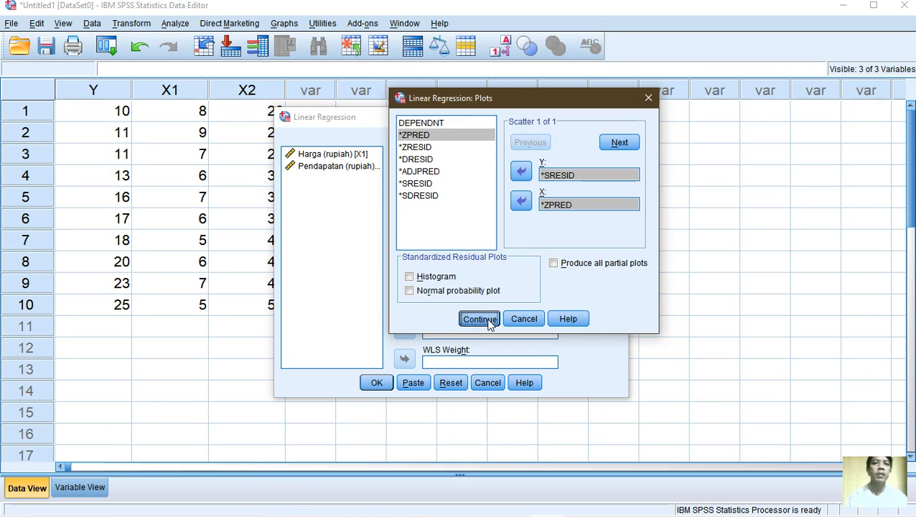
left_click(486, 324)
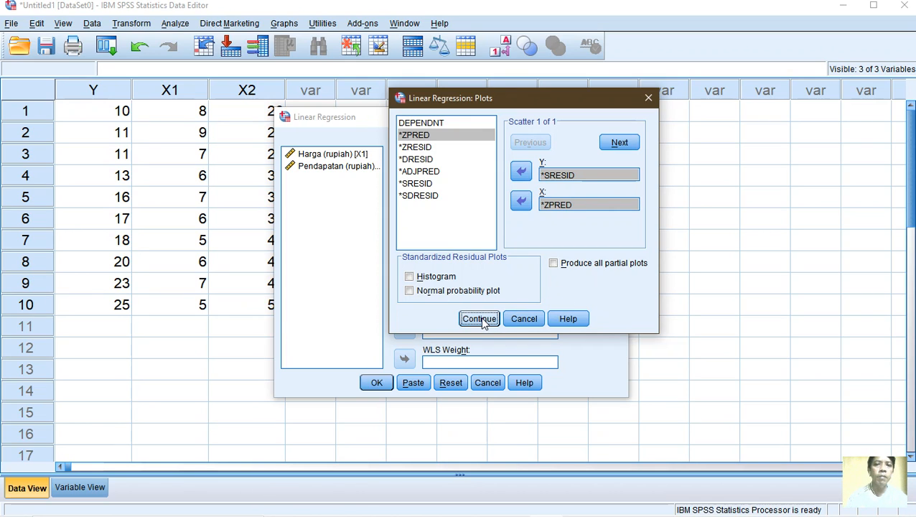
left_click(483, 323)
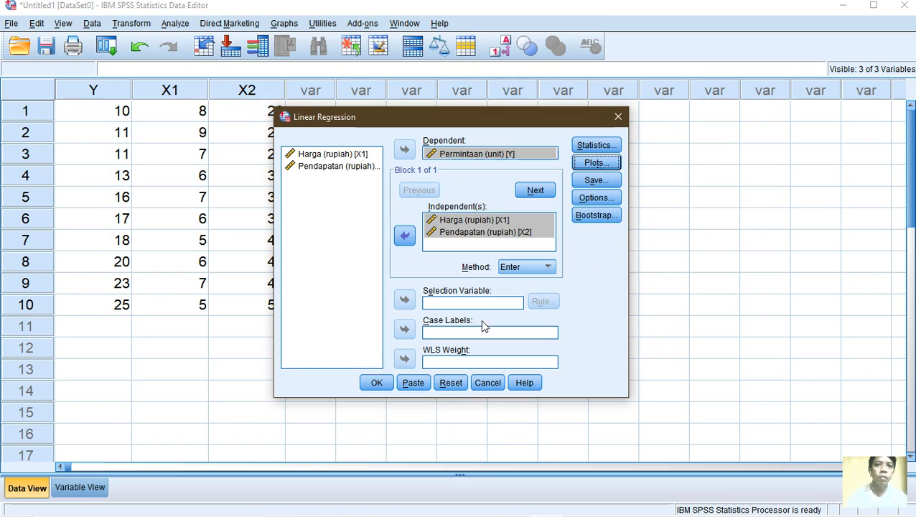
- Set the regression to save unstandardized predicted values and unstandardized residuals, and run it
left_click(603, 181)
left_click_drag(524, 63, 498, 66)
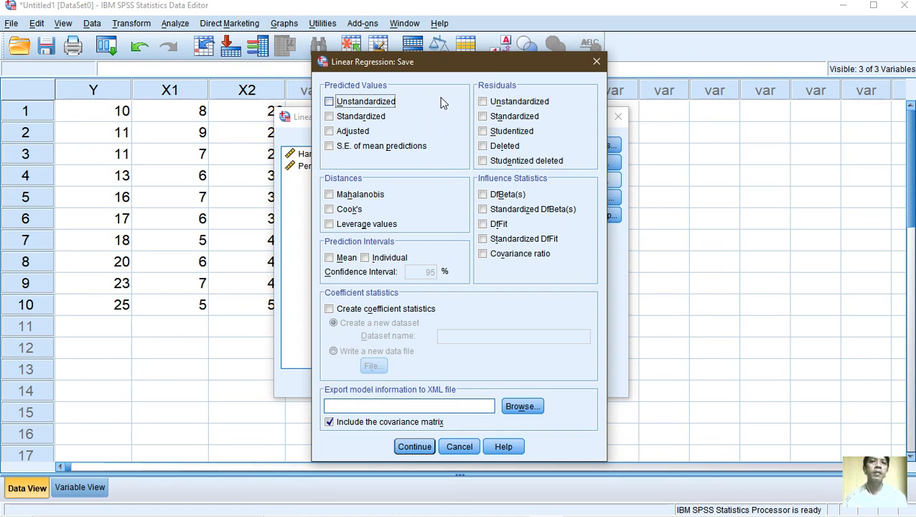
left_click(330, 102)
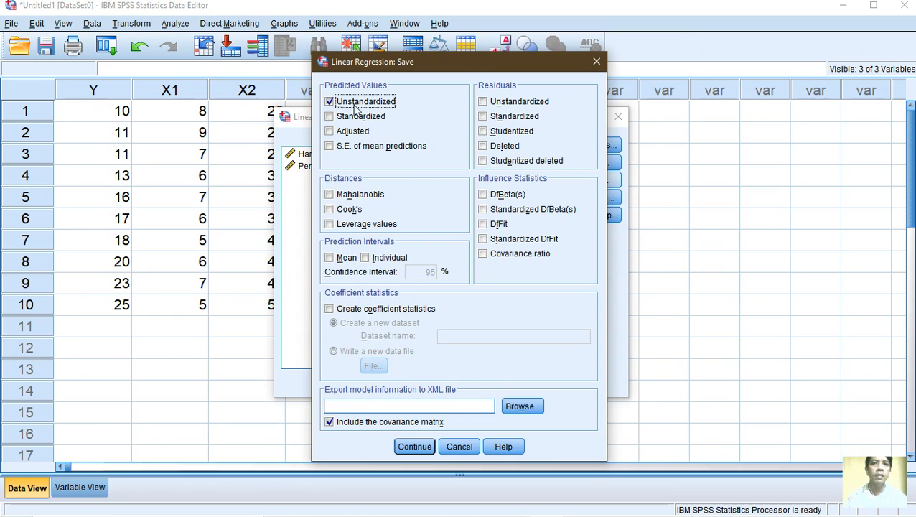
left_click(482, 102)
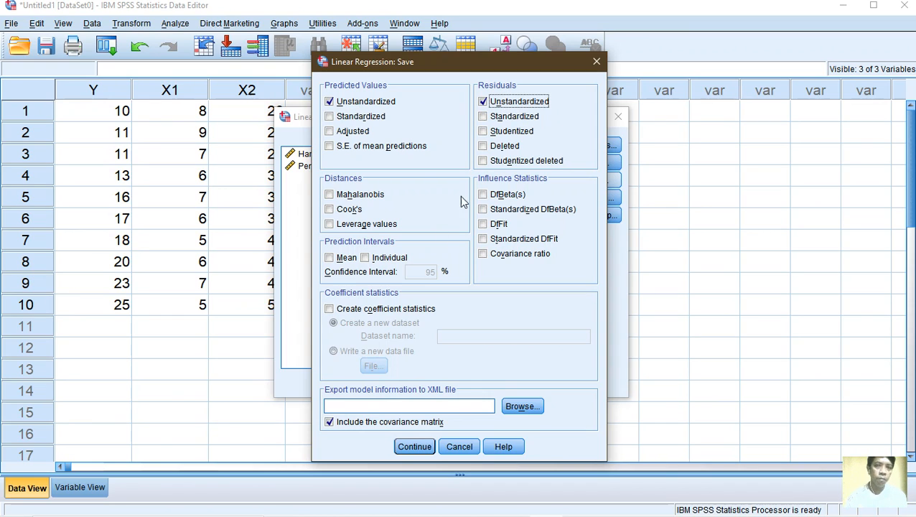
left_click(415, 447)
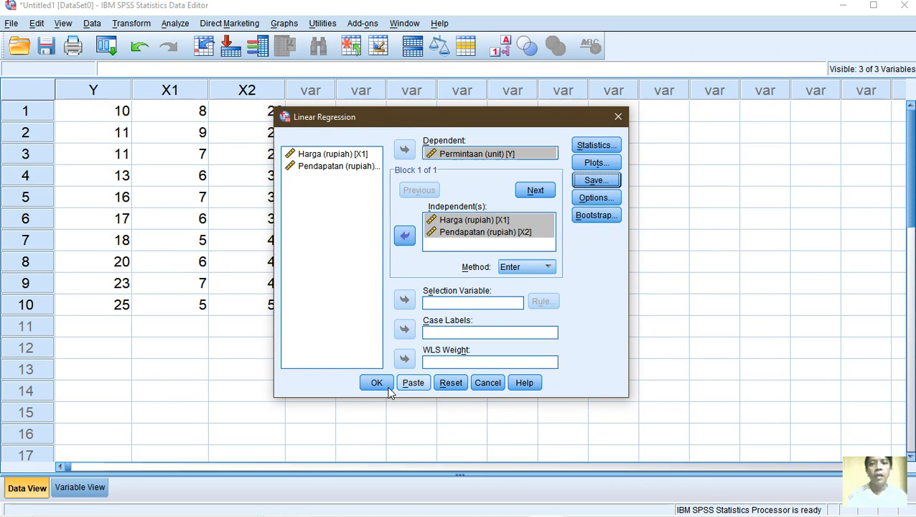
left_click_drag(450, 123, 498, 53)
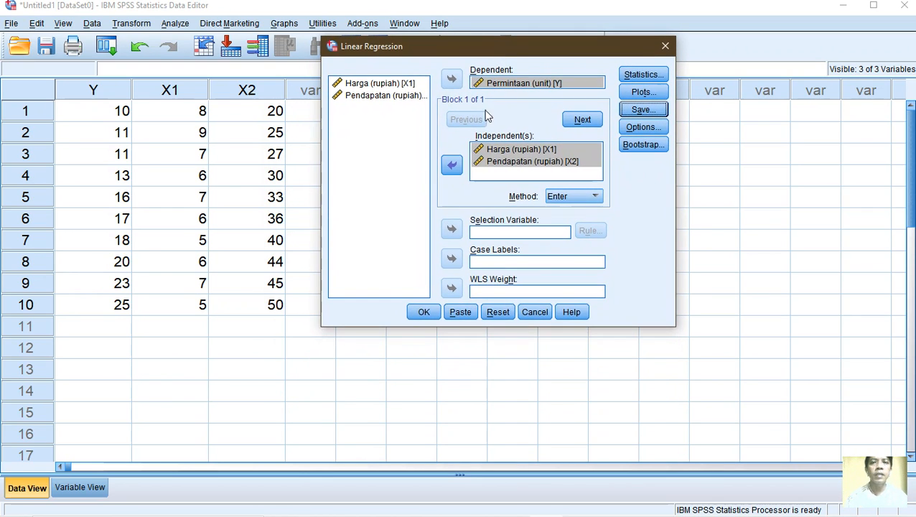
left_click(427, 313)
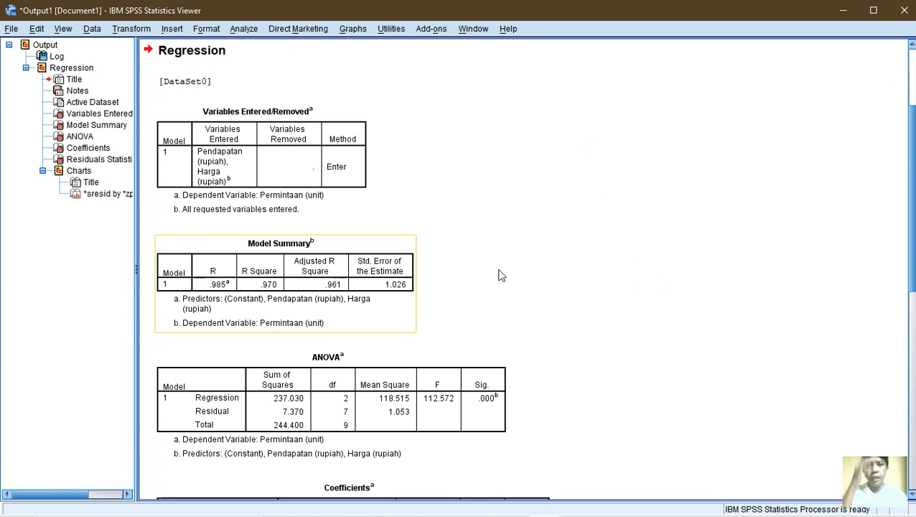
- Look through the whole regression output, from the syntax log through the tables to the residual scatterplot
scroll(901, 93, "up", 3)
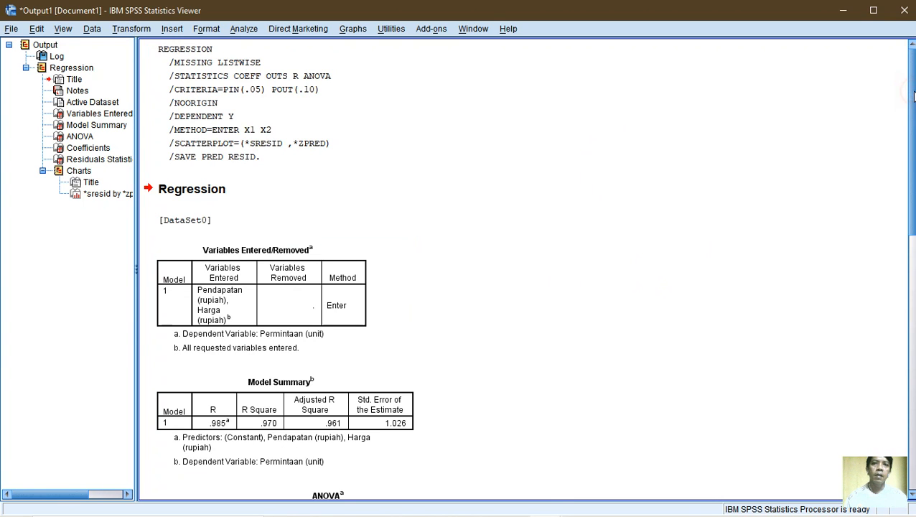
scroll(910, 100, "down", 6)
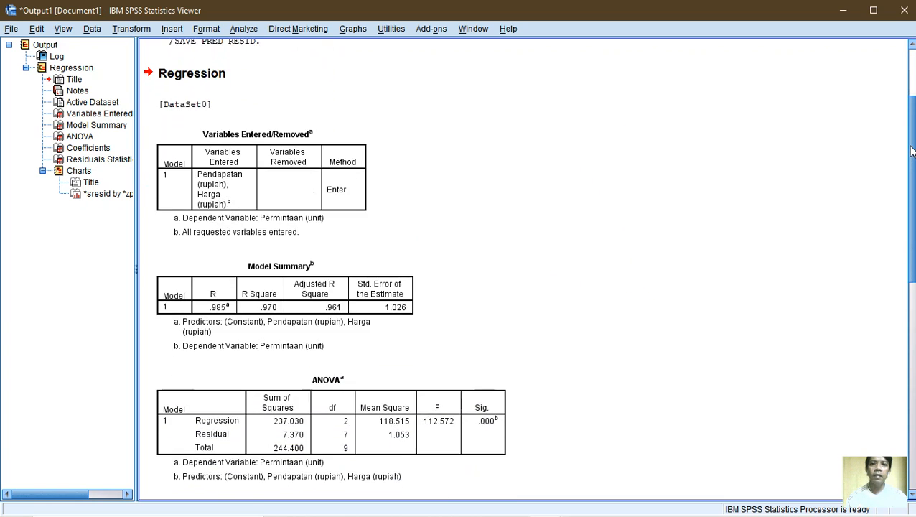
scroll(910, 301, "down", 12)
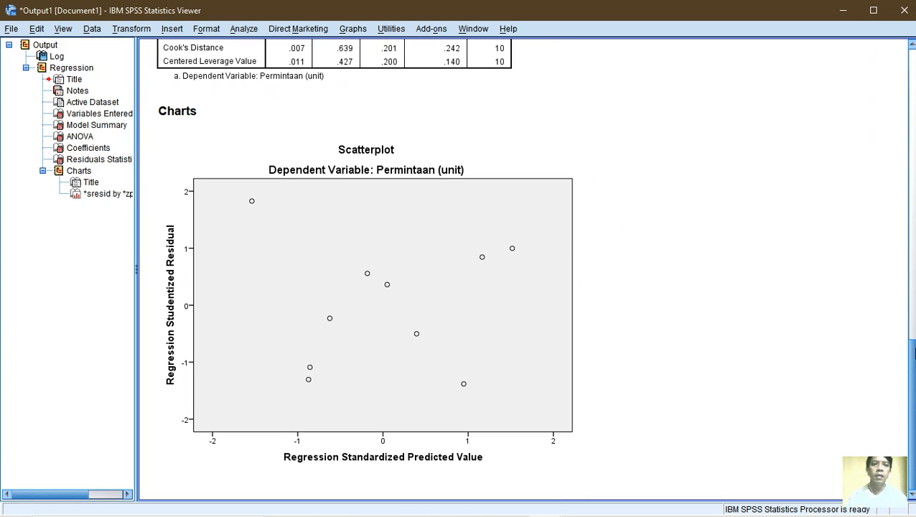
mouse_move(912, 416)
left_mouse_down()
mouse_move(912, 125)
mouse_move(901, 261)
mouse_move(890, 247)
left_mouse_up()
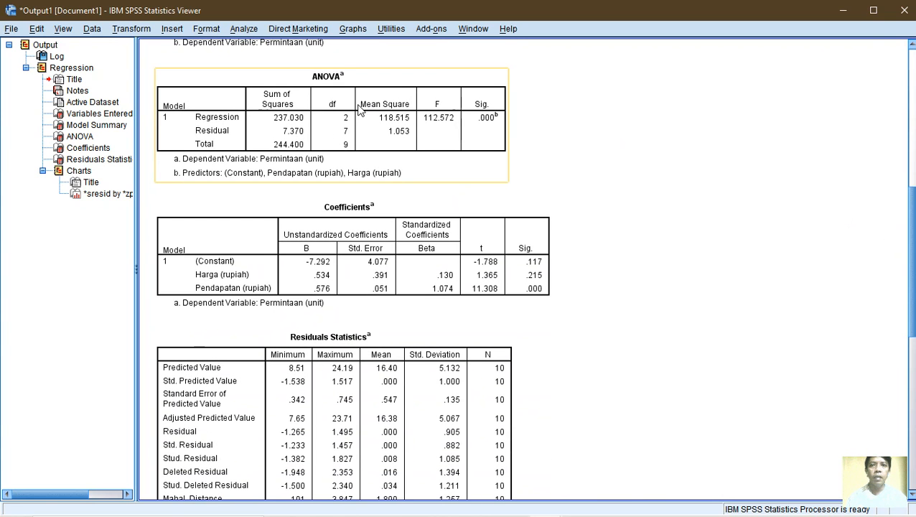
left_click_drag(912, 215, 909, 311)
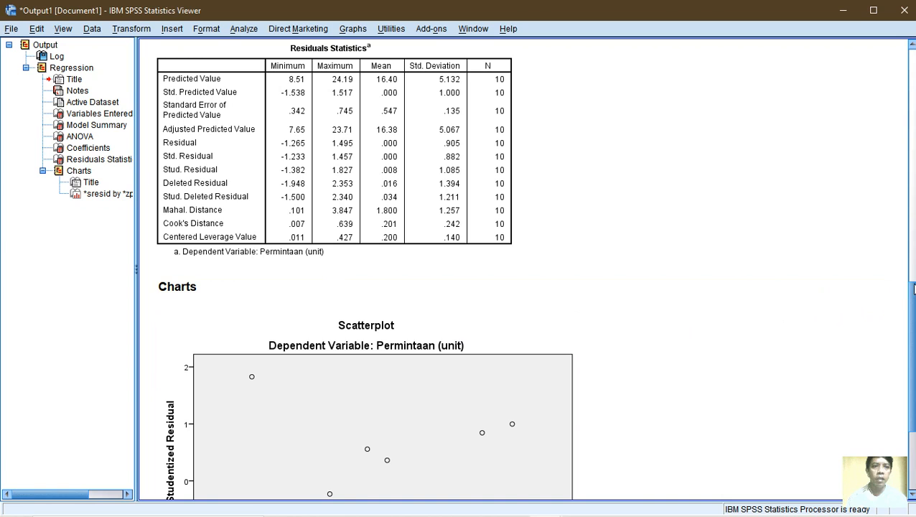
left_click_drag(910, 338, 912, 138)
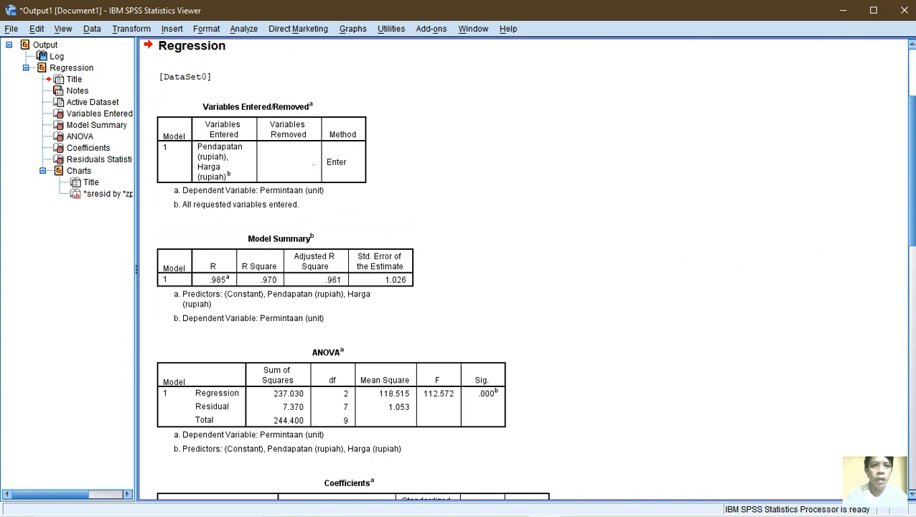
- Examine the Model Summary table's R, R Square, Adjusted R Square and Std. Error of the Estimate
scroll(711, 272, "down", 4)
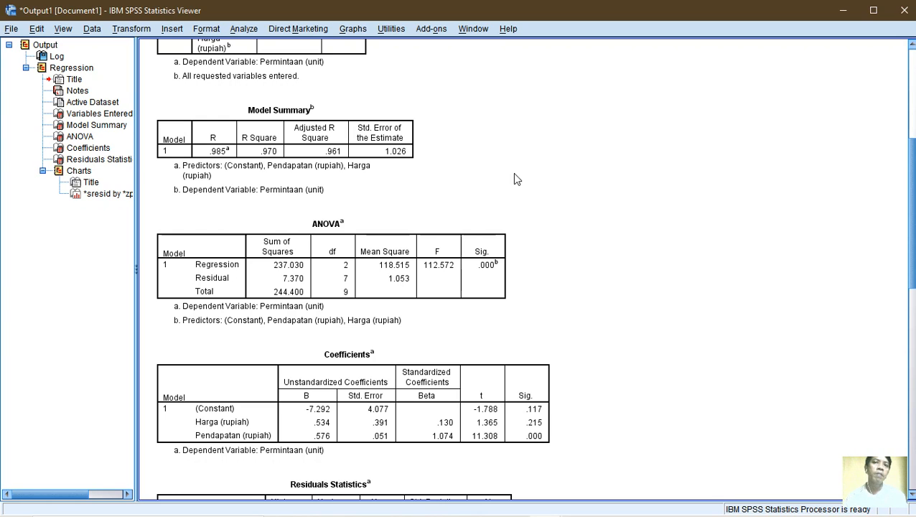
left_click(320, 164)
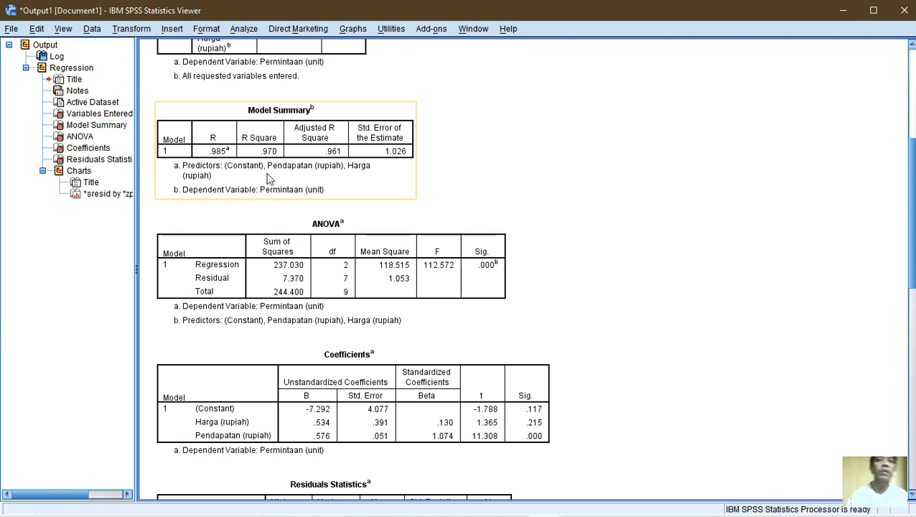
left_click(485, 203)
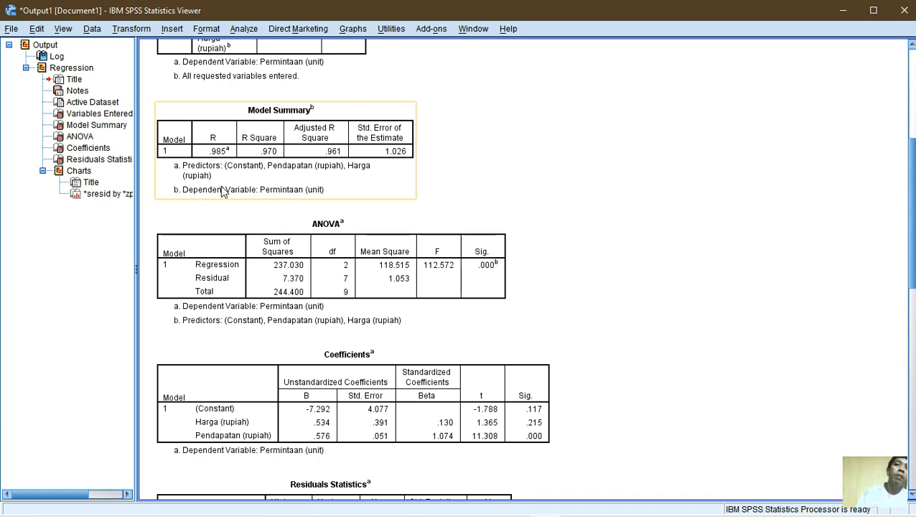
left_click(573, 157)
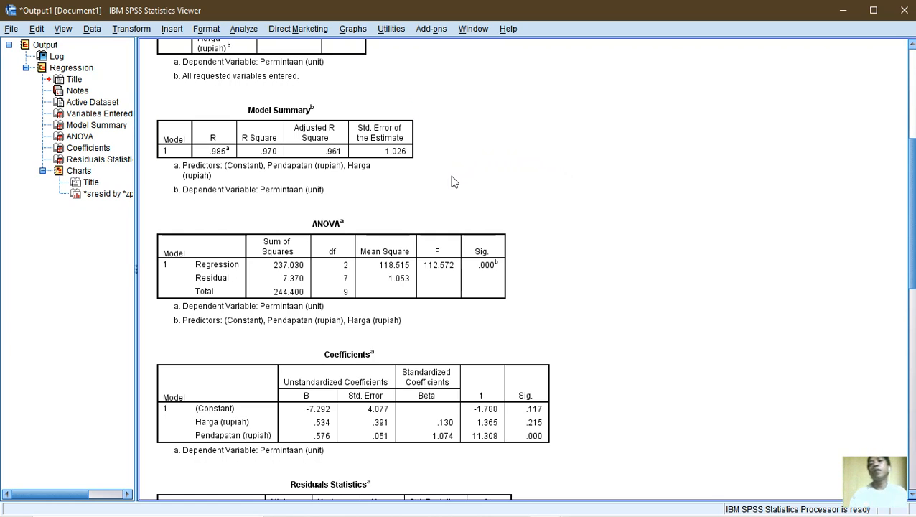
left_click(363, 179)
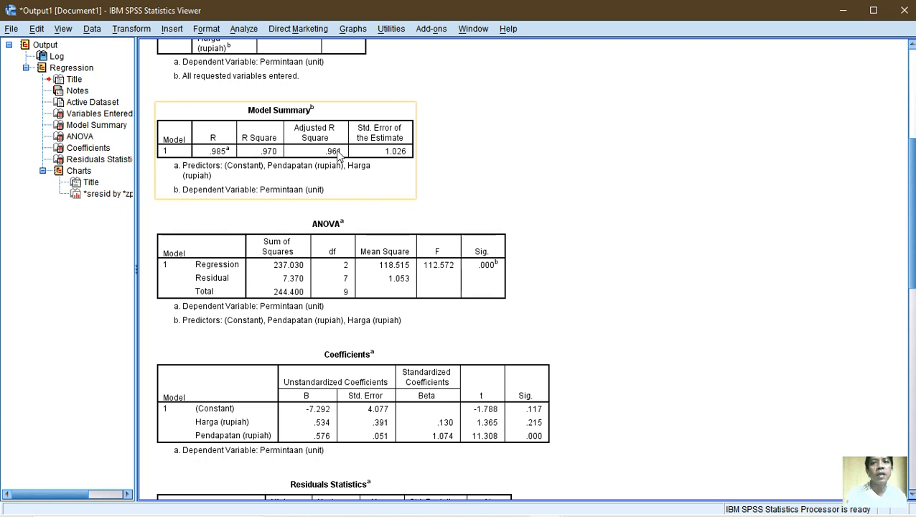
left_click(535, 184)
left_click(349, 150)
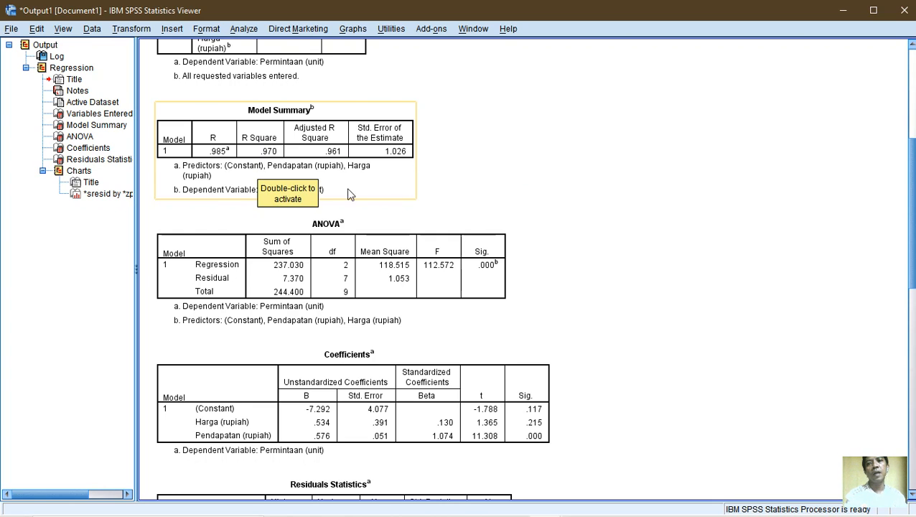
left_click(528, 199)
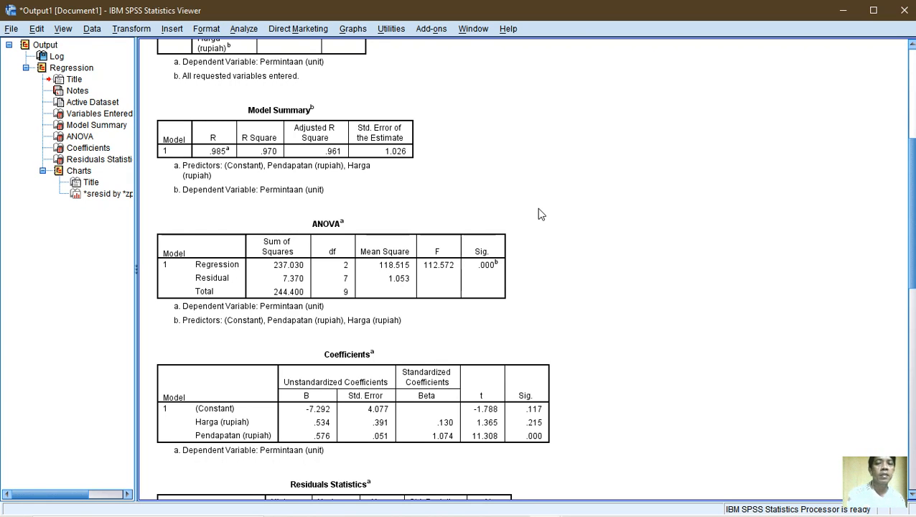
left_click(258, 116)
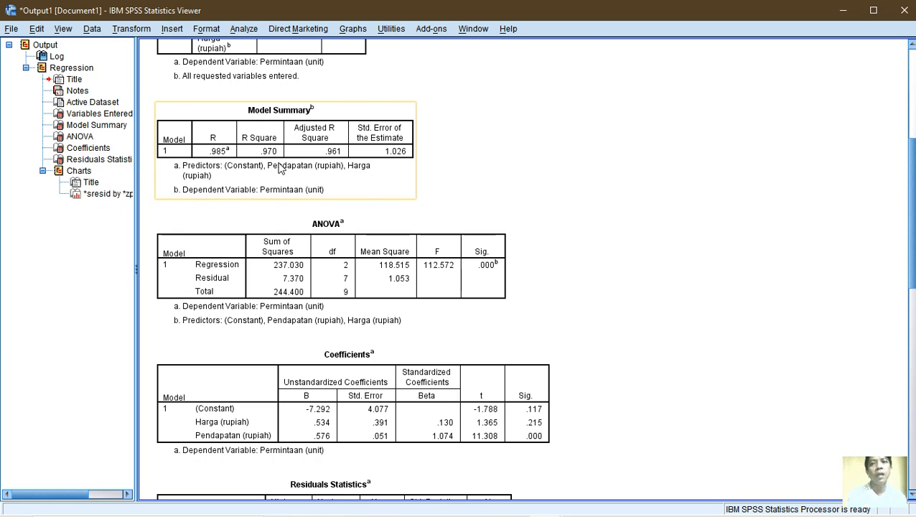
left_click(522, 210)
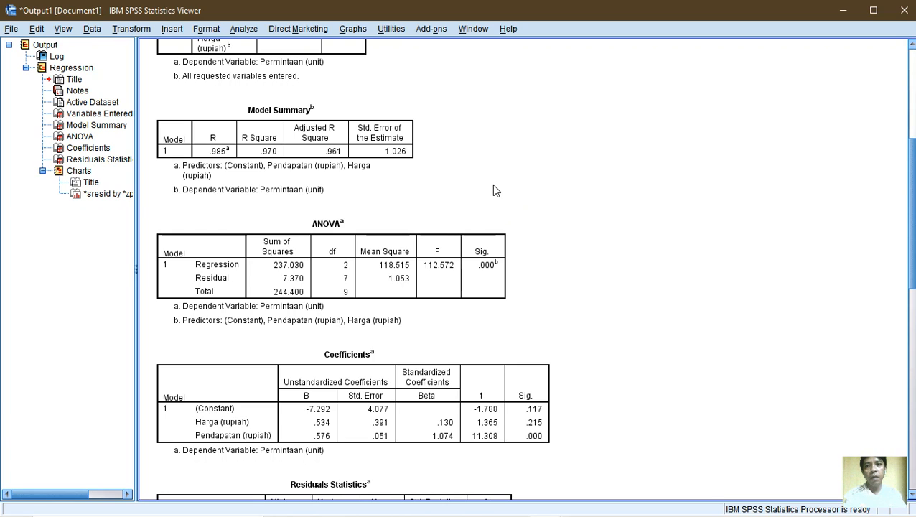
left_click(370, 190)
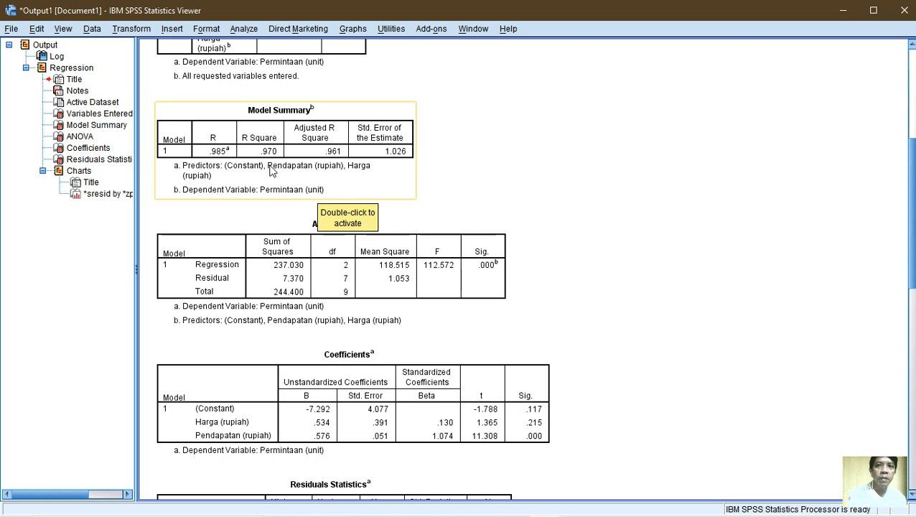
left_click(562, 200)
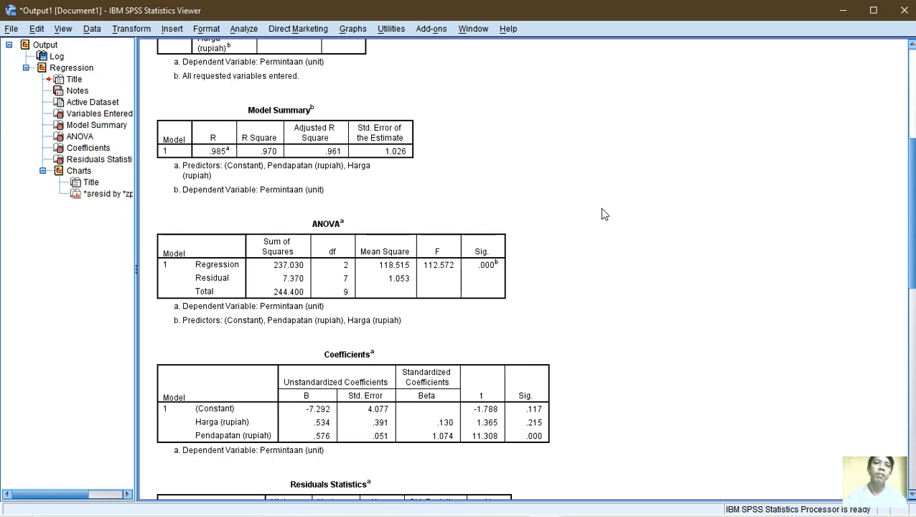
left_click(337, 191)
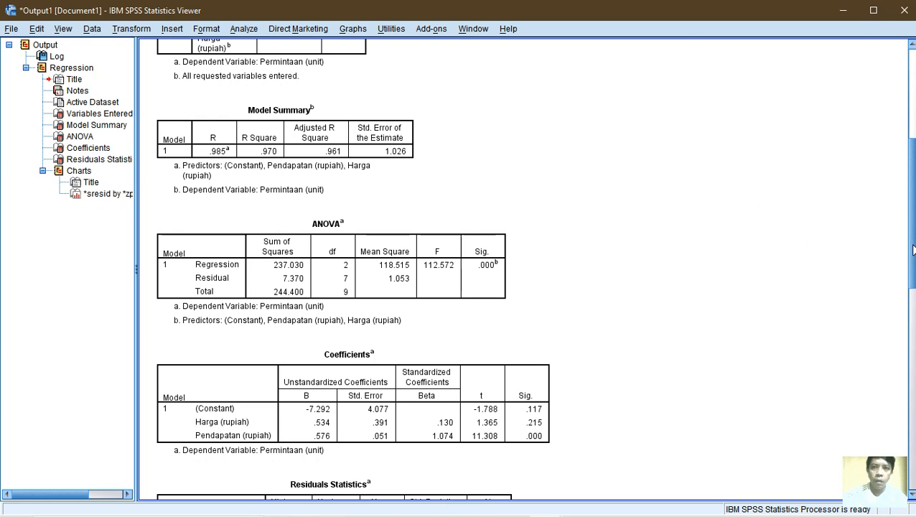
- Examine the ANOVA table's Sum of Squares, df, Mean Square, F and Sig. values for the regression model
left_click(584, 274)
scroll(901, 279, "down", 3)
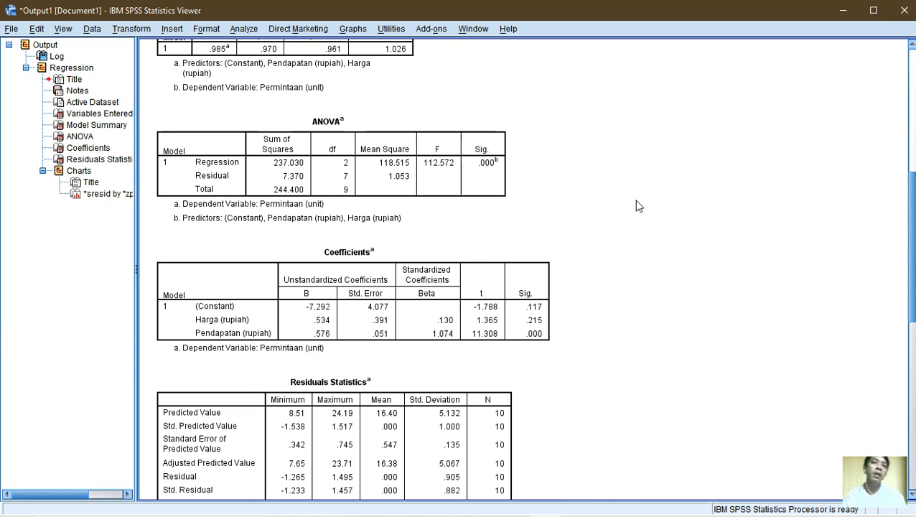
left_click(364, 146)
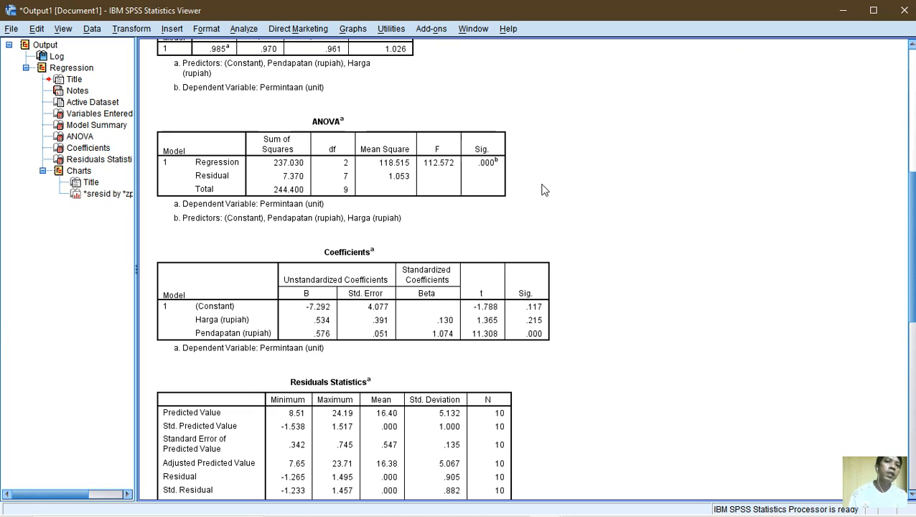
left_click(471, 152)
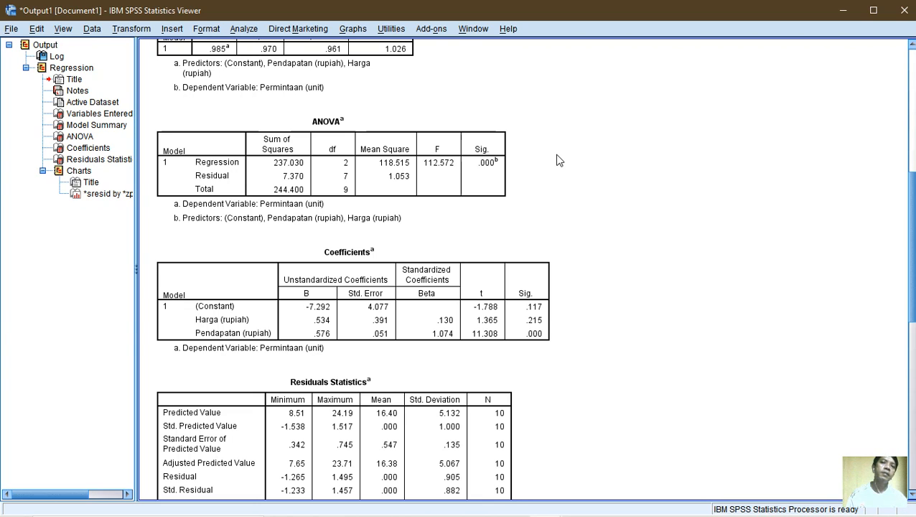
left_click(496, 162)
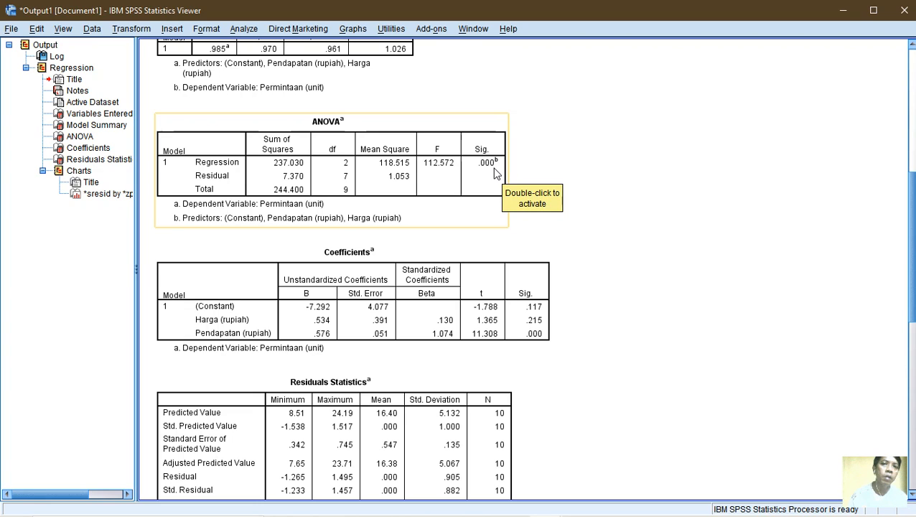
left_click(542, 176)
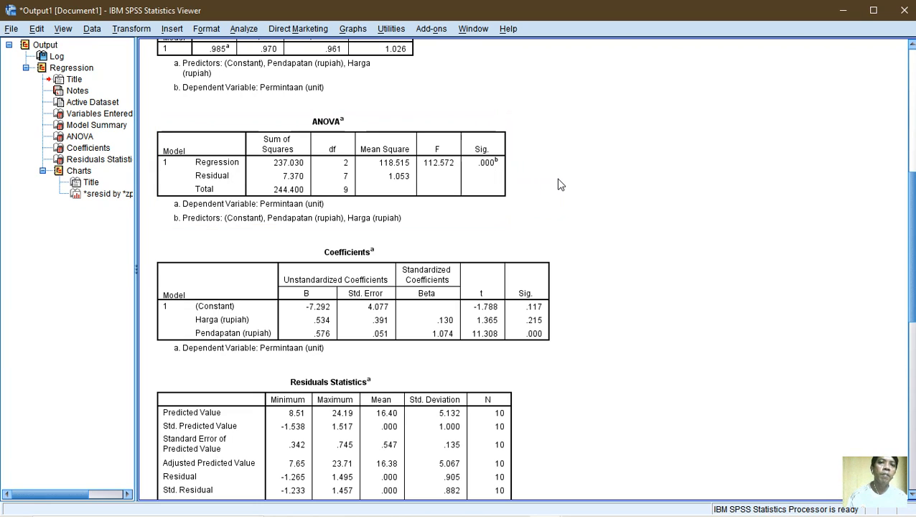
left_click(492, 161)
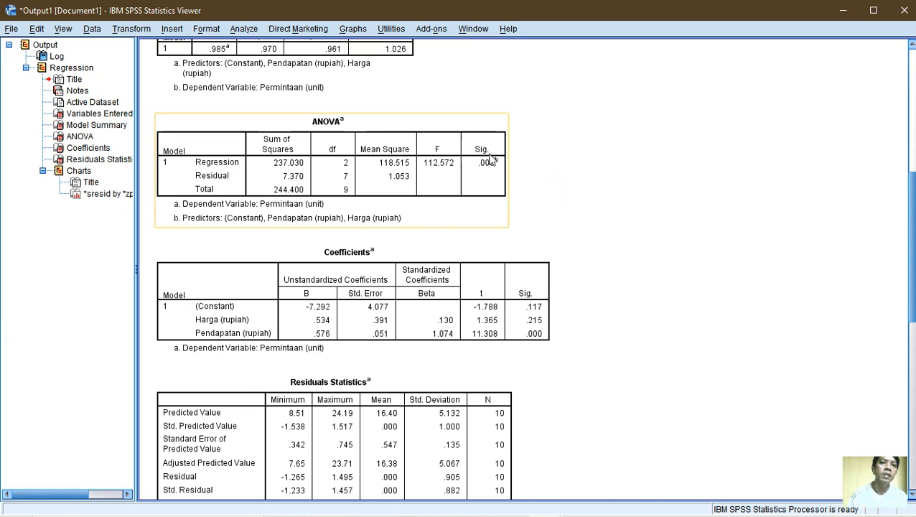
left_click(536, 164)
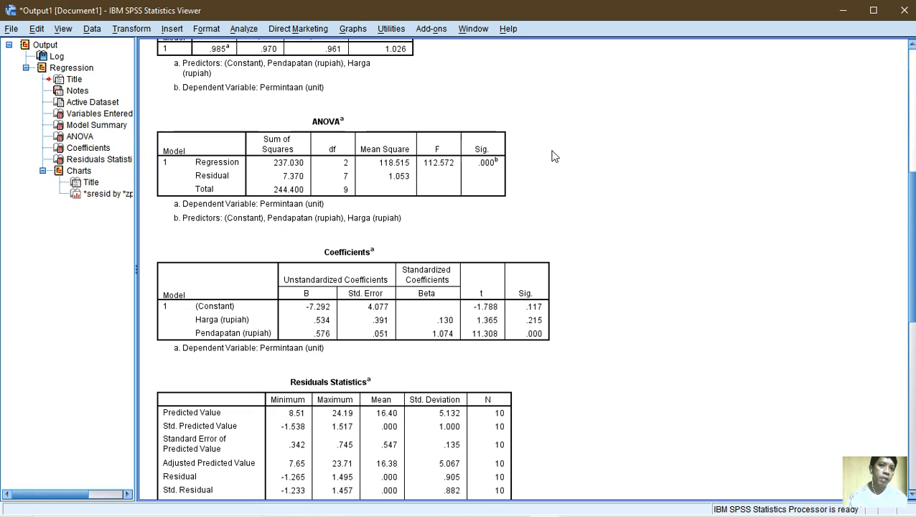
left_click(491, 136)
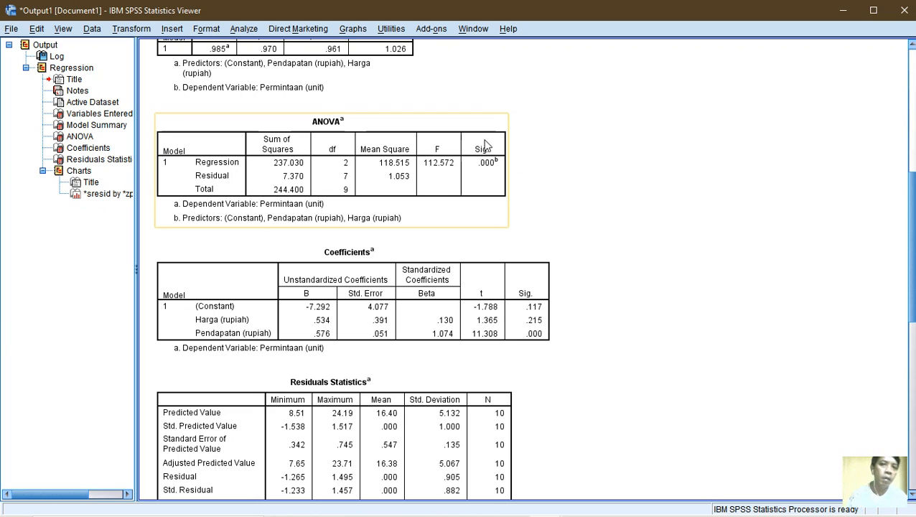
left_click(531, 170)
left_click(493, 165)
left_click(523, 186)
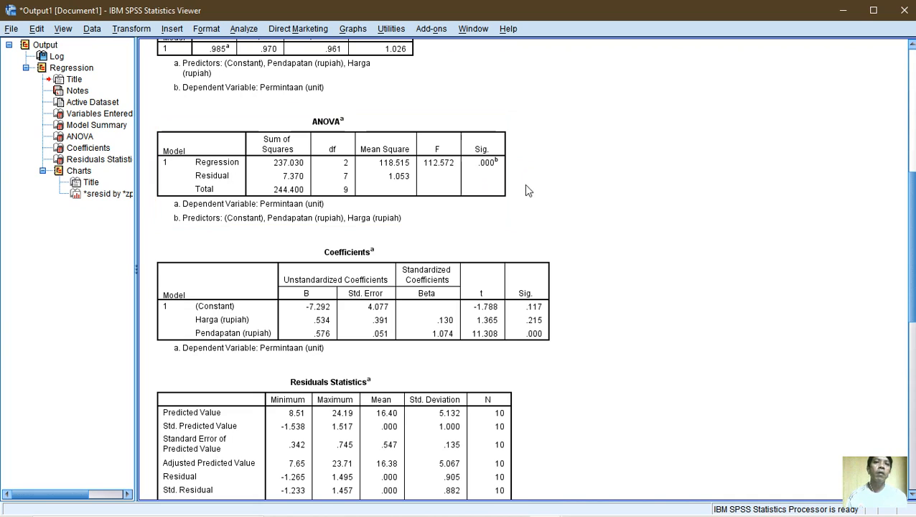
left_click(501, 165)
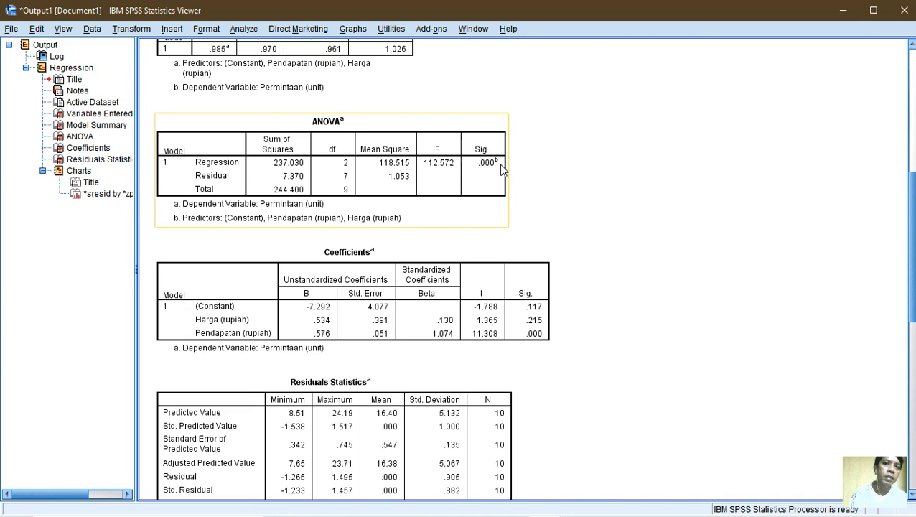
left_click(528, 188)
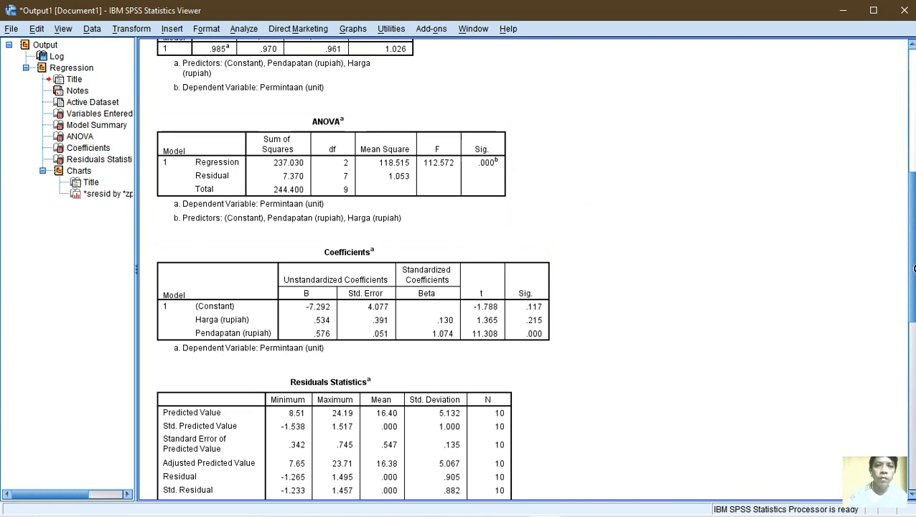
- Examine the Coefficients table's unstandardized B, standardized Beta, t and Sig. columns for the constant, Harga and Pendapatan
scroll(912, 247, "down", 5)
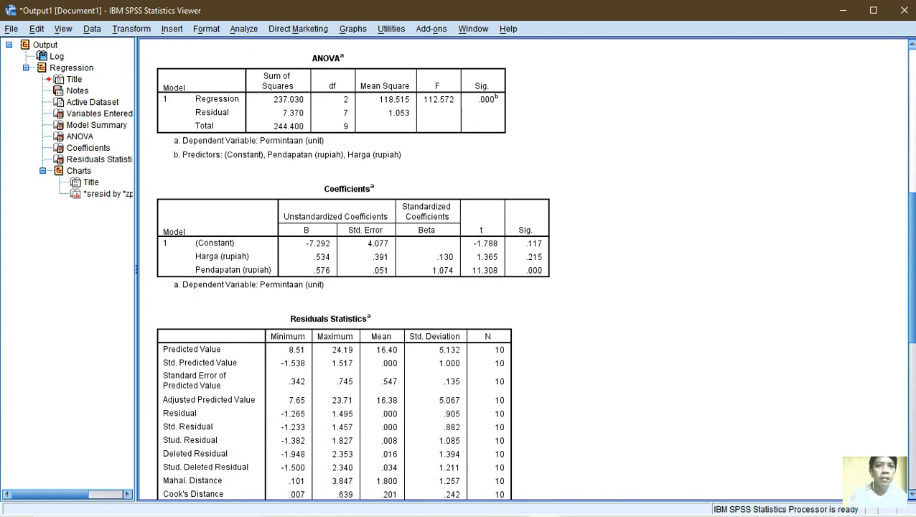
left_click(388, 171)
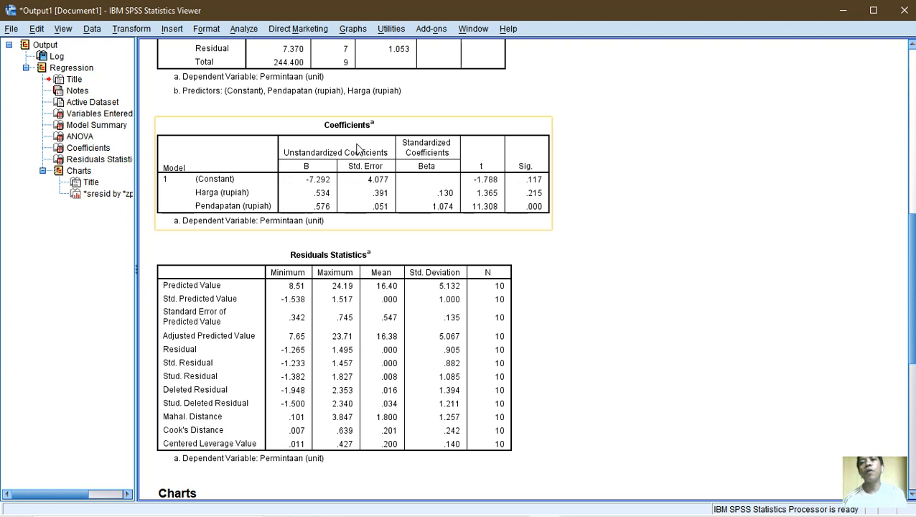
left_click(673, 251)
left_click(403, 129)
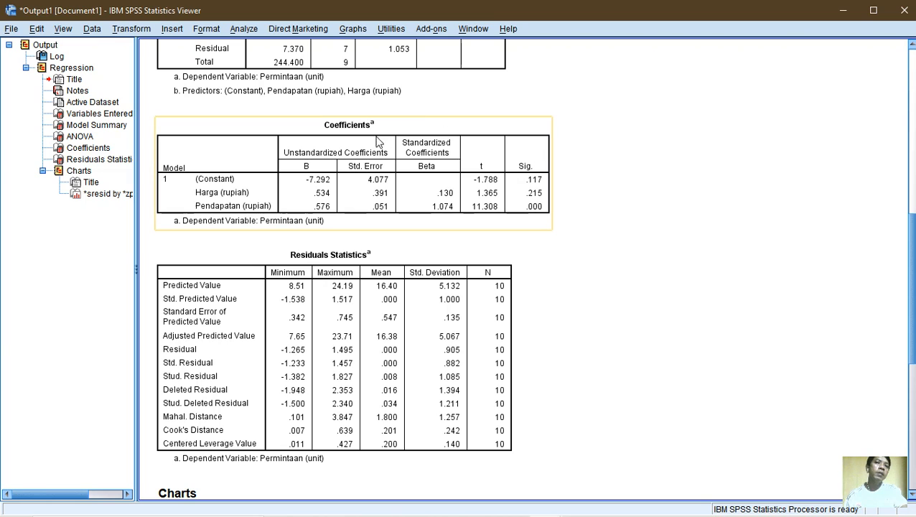
left_click(345, 129)
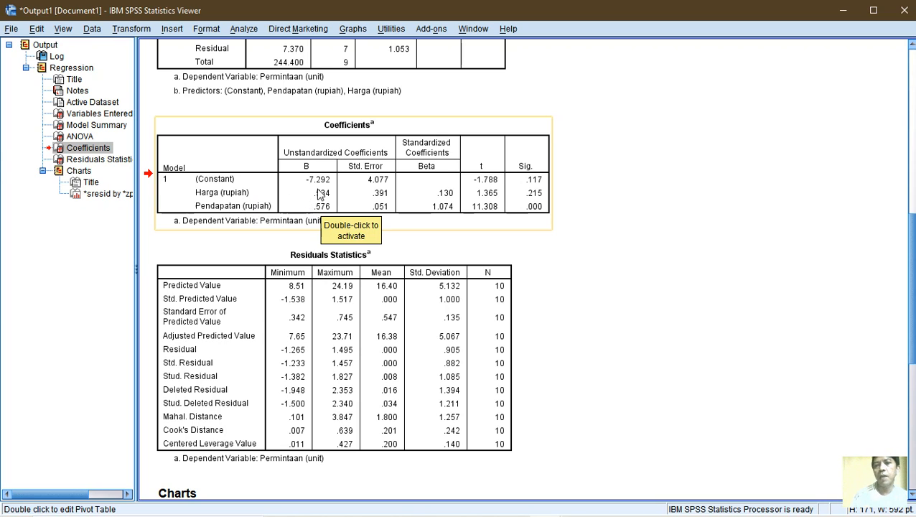
left_click(723, 273)
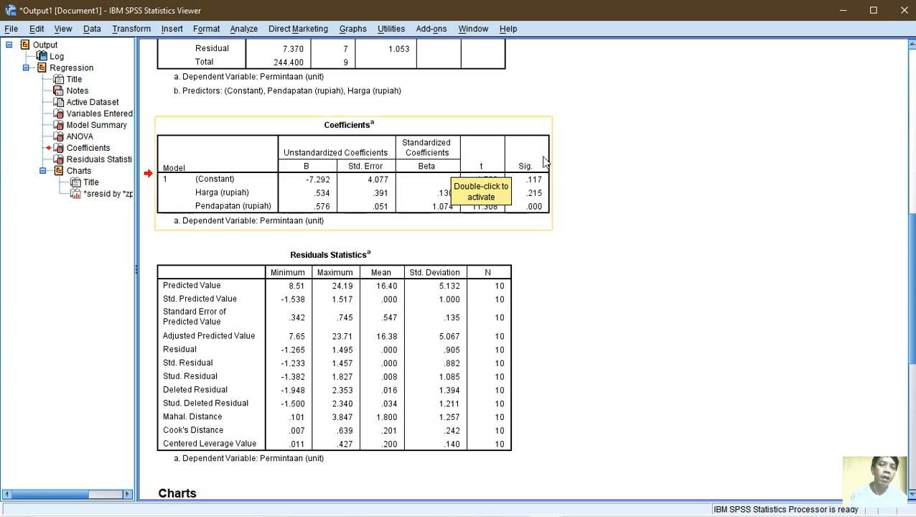
- Copy the Coefficients table from the regression output
right_click(415, 152)
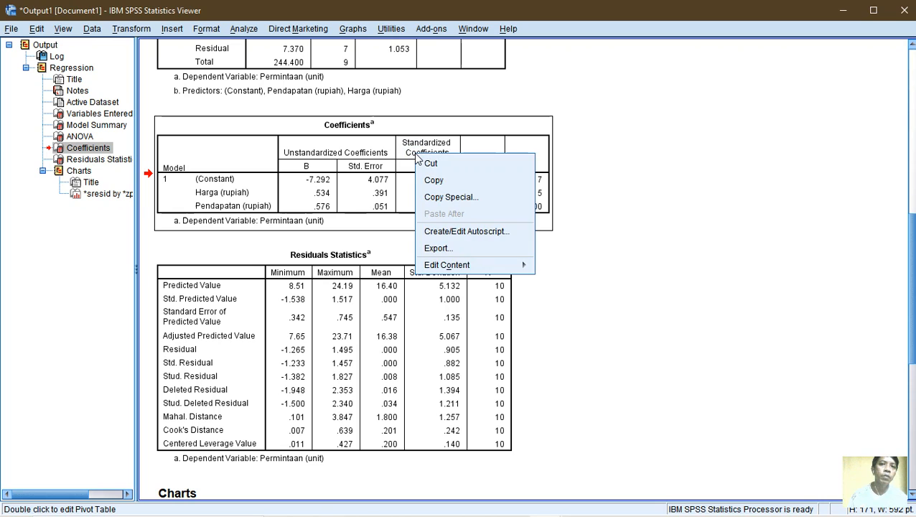
left_click(380, 138)
right_click(383, 143)
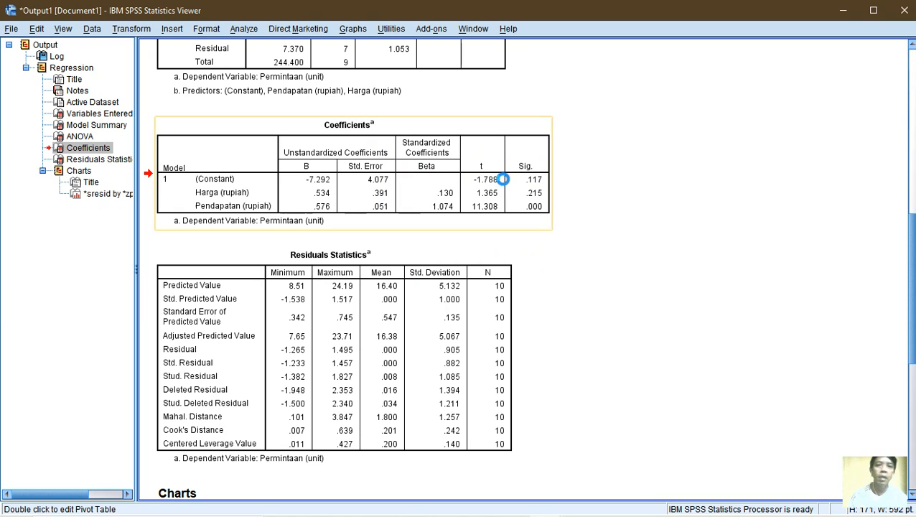
key("ctrl+c")
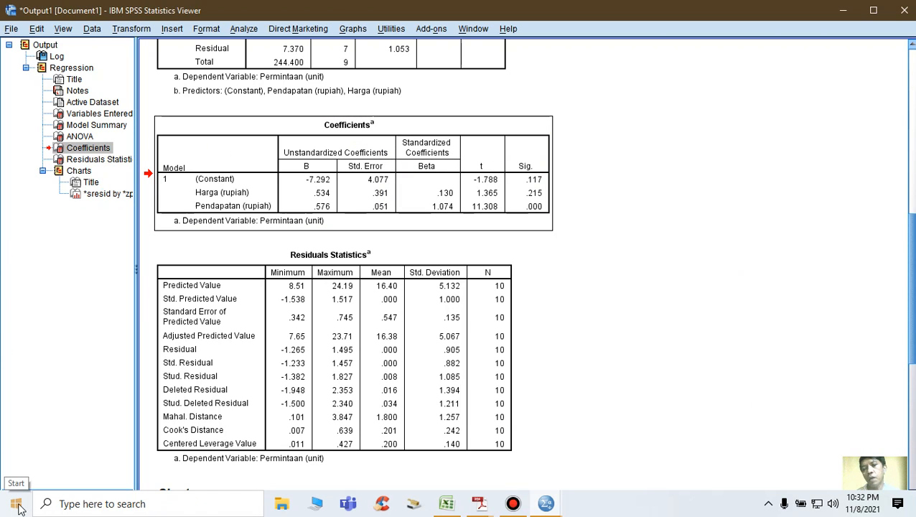
- Open a blank document in Microsoft Word and paste the copied Coefficients table into it
left_click(17, 505)
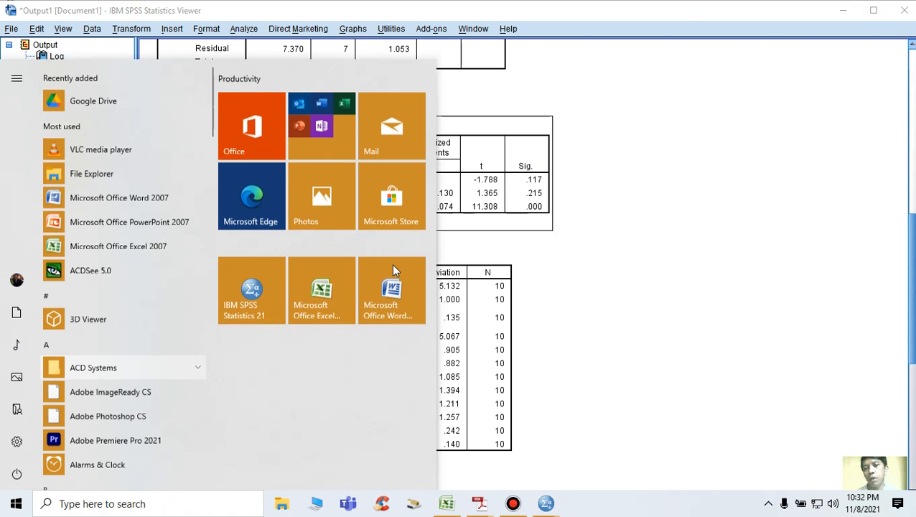
left_click(400, 305)
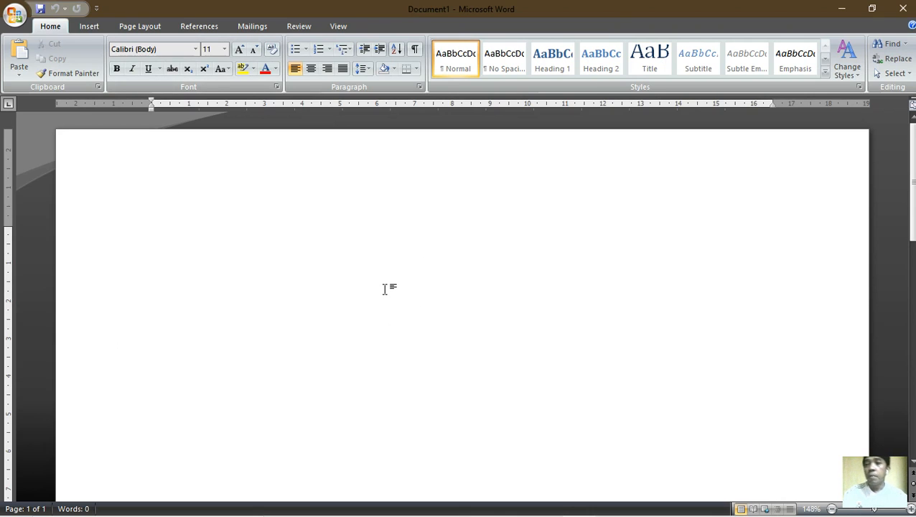
left_click(21, 52)
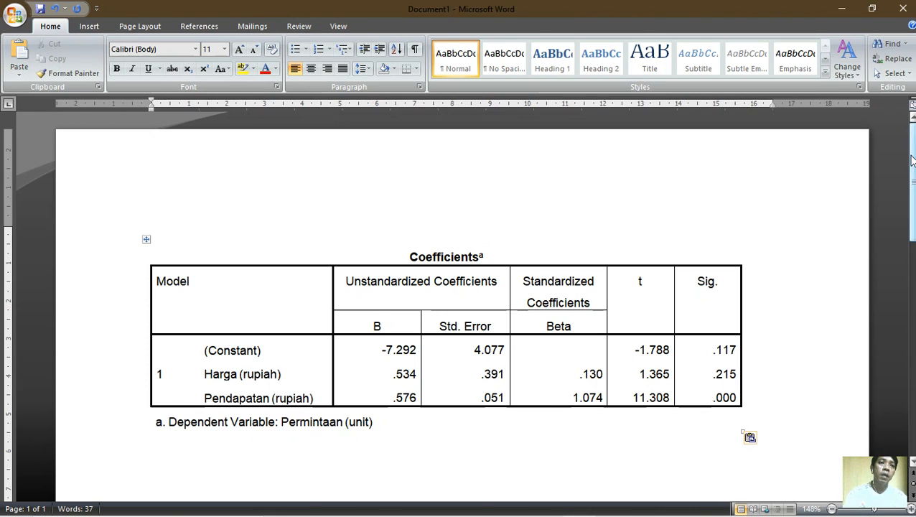
left_click_drag(914, 170, 915, 203)
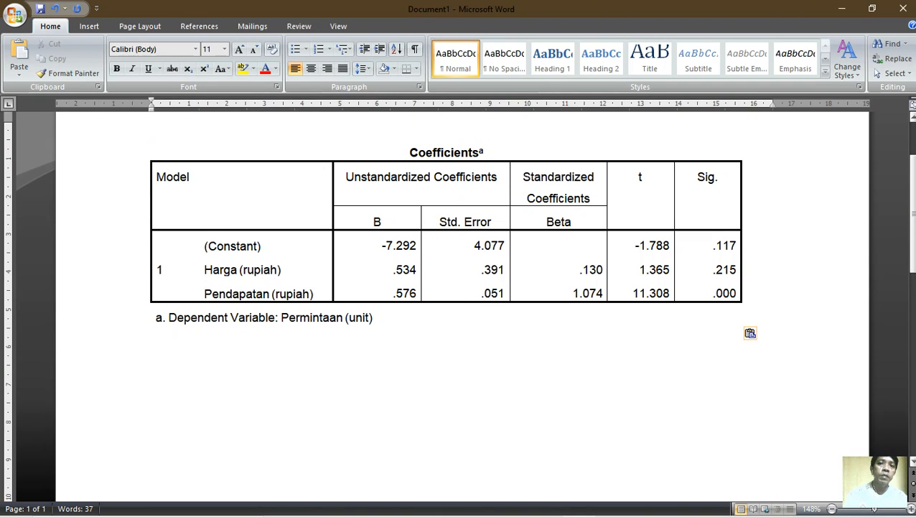
left_click_drag(915, 223, 914, 226)
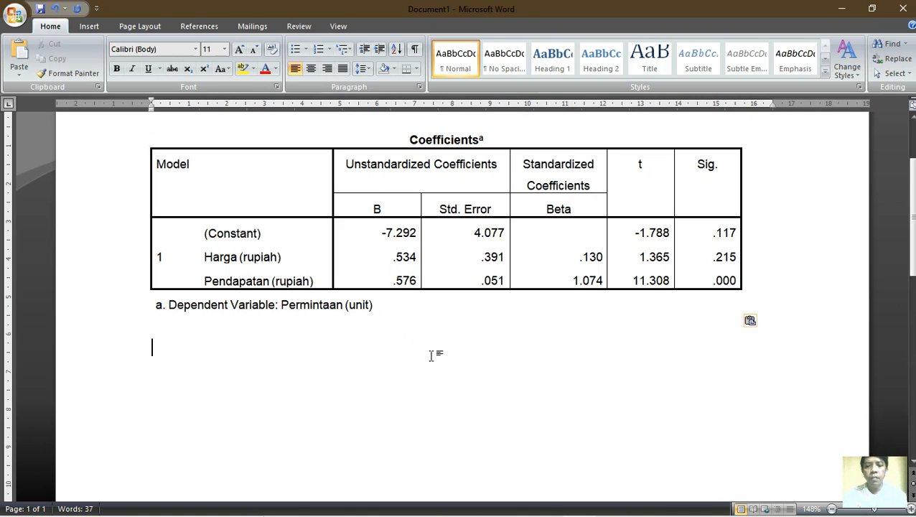
- Start a sentence below the pasted table with "Berdasarkan Output tabel coefficients,"
type("Berda")
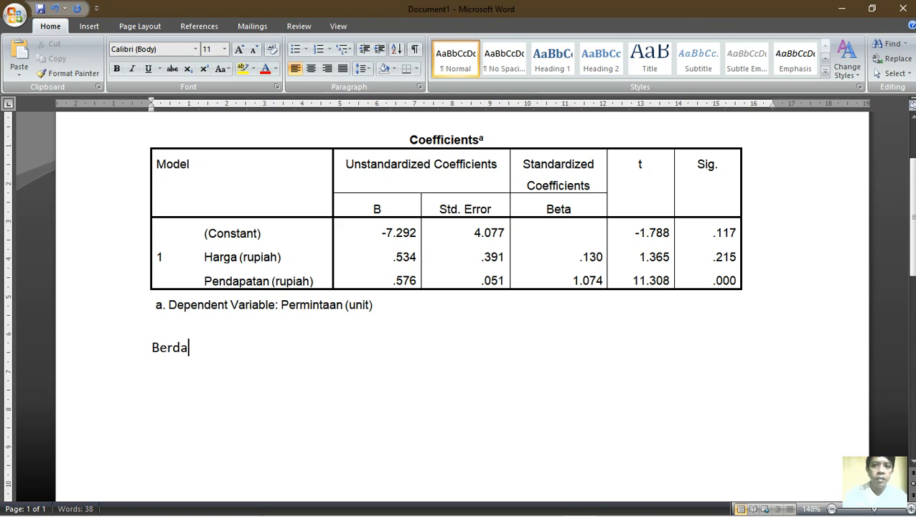
type("sarkan ")
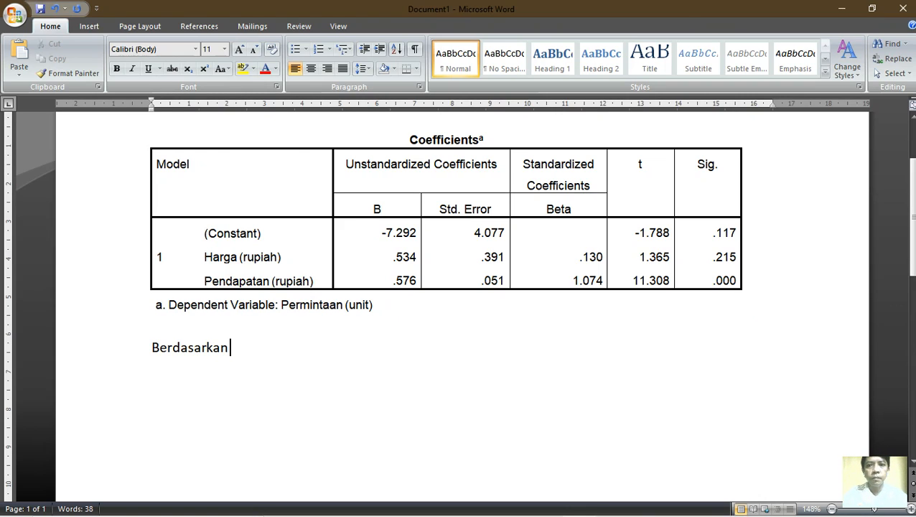
type("Output tabel ")
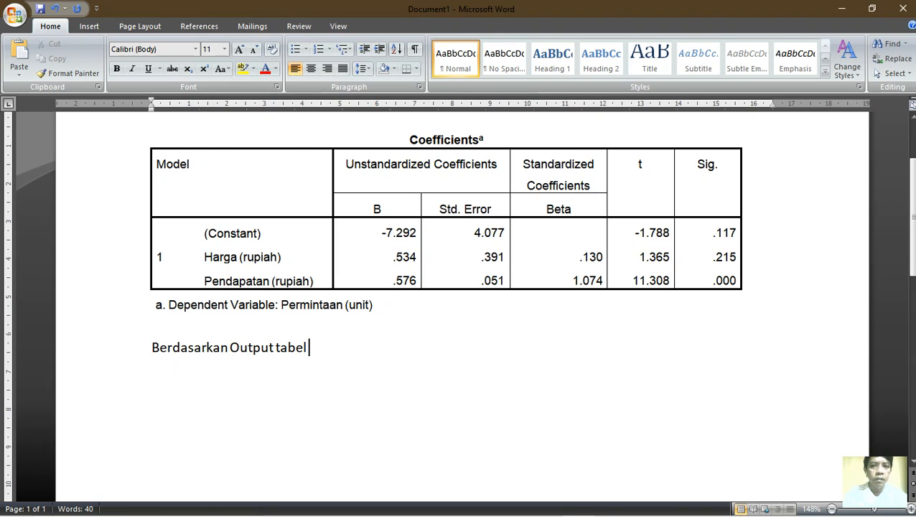
type("coe")
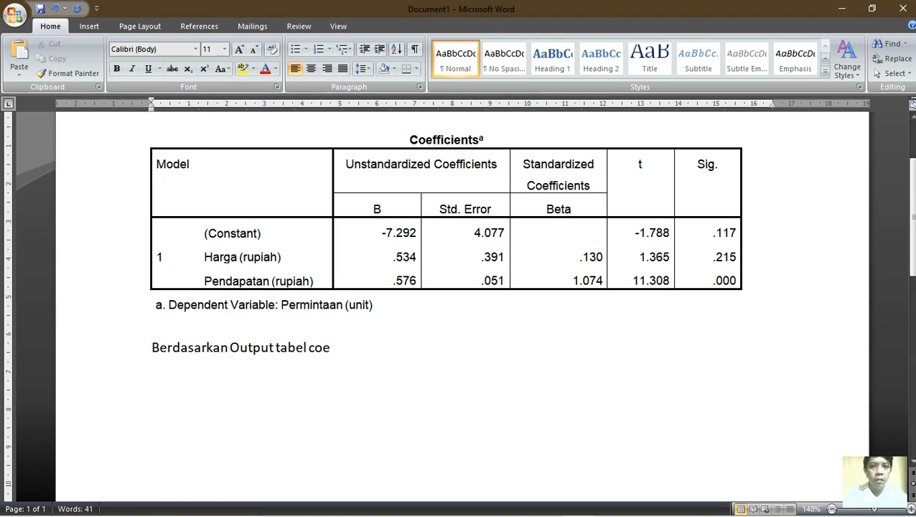
type("fficie")
key("BackSpace")
type("ients,")
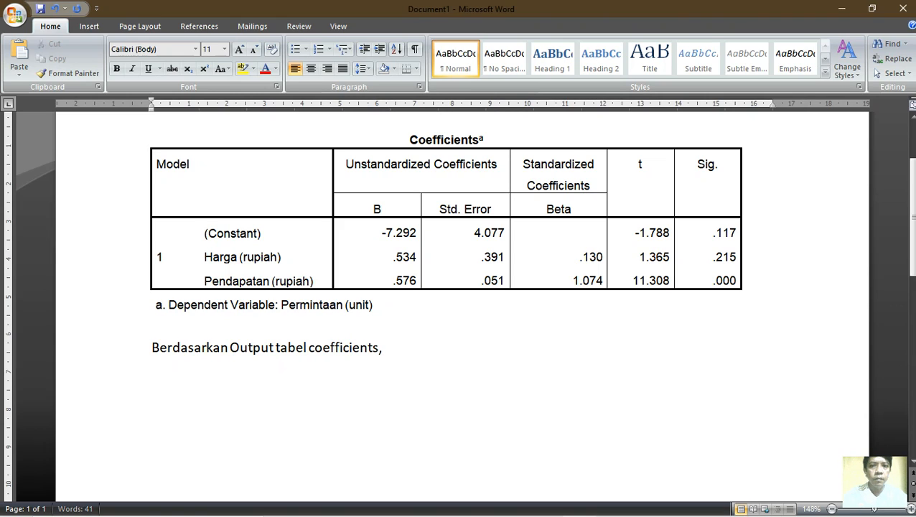
- Continue the sentence with the constant's value: "diketahui nilai konstanta (a) = -7,292"
type(" diketahui nilai kons")
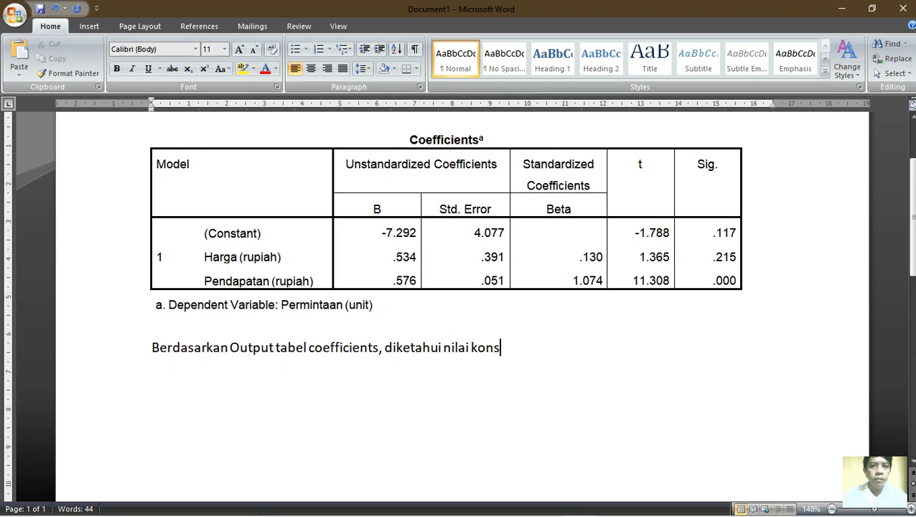
type("tanta (")
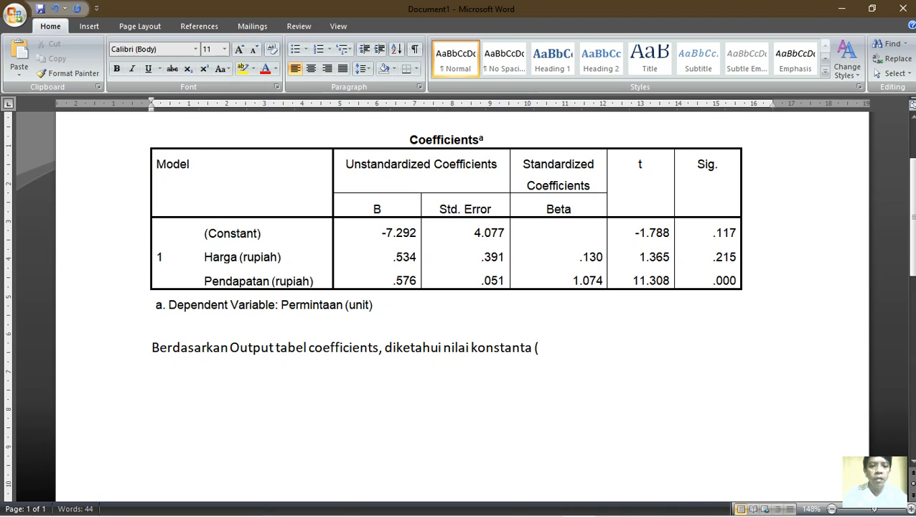
type("a)")
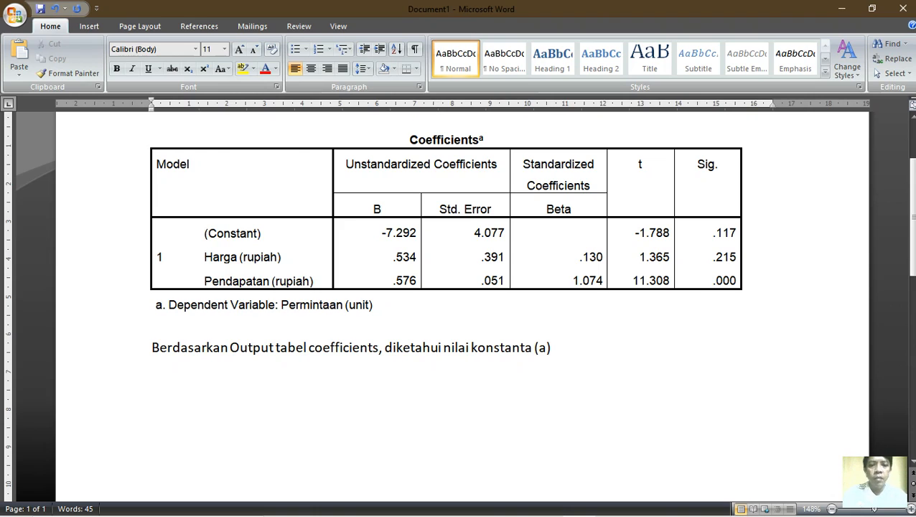
type("-")
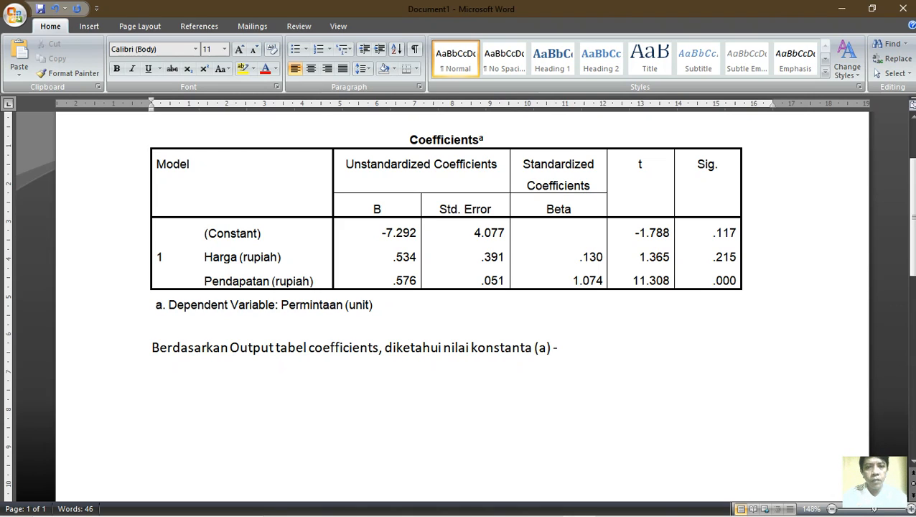
type("=")
key("BackSpace")
key("BackSpace")
type("-")
key("BackSpace")
type("= -7")
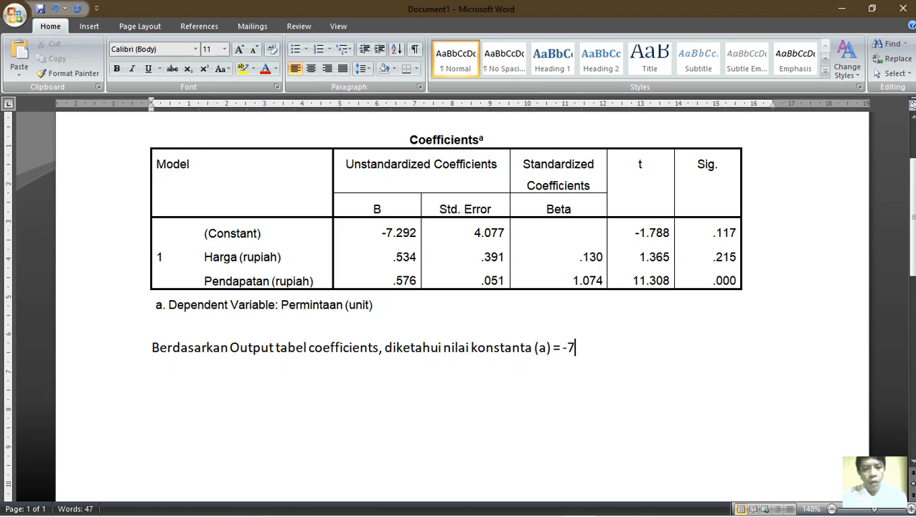
type(",292")
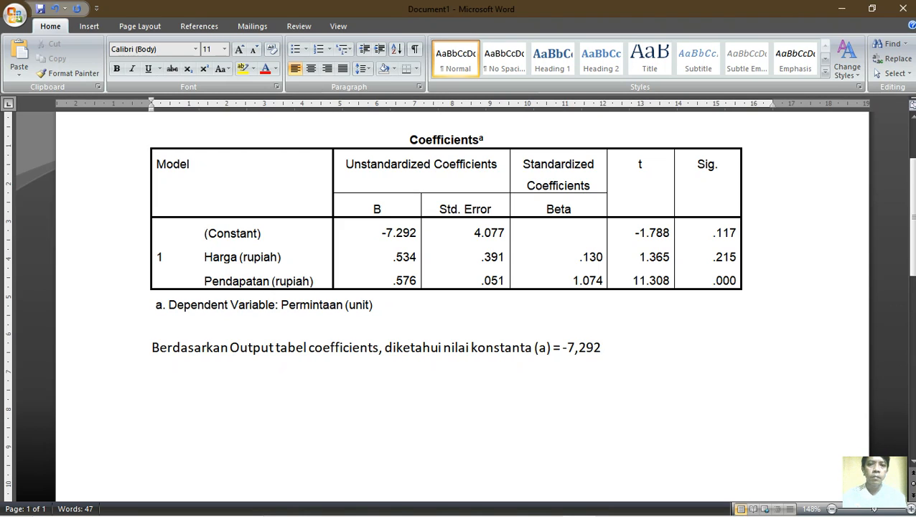
- Continue the sentence with the price coefficient: ", koefisien regresi variabel Harga (b1) = 0,534"
type(", ")
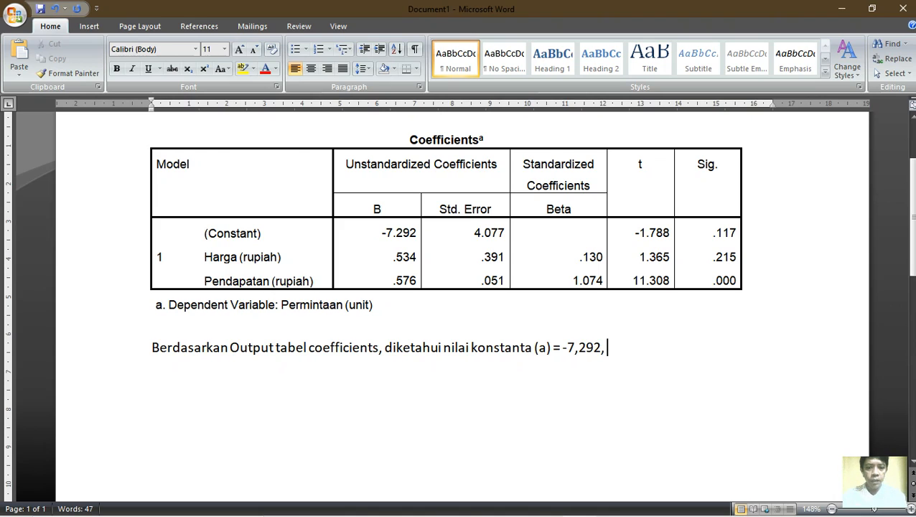
type("koefis")
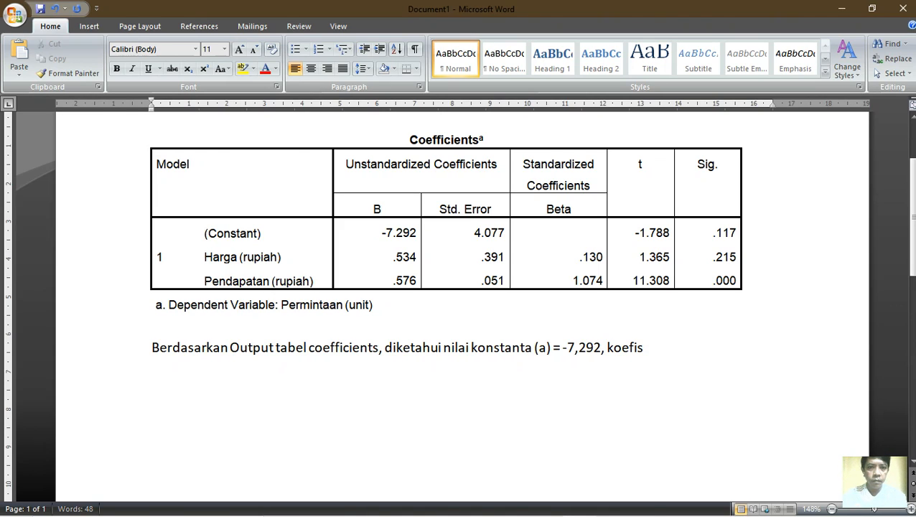
type("ien r")
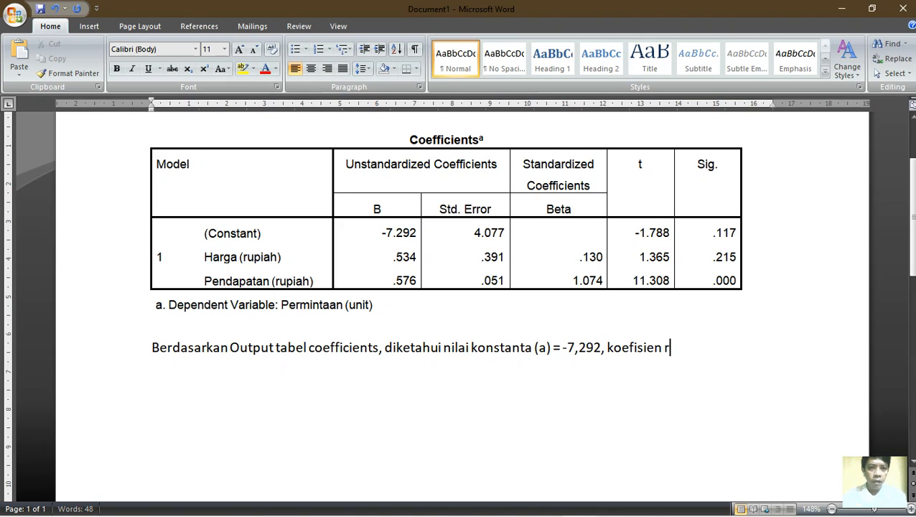
type("egresi variabel be")
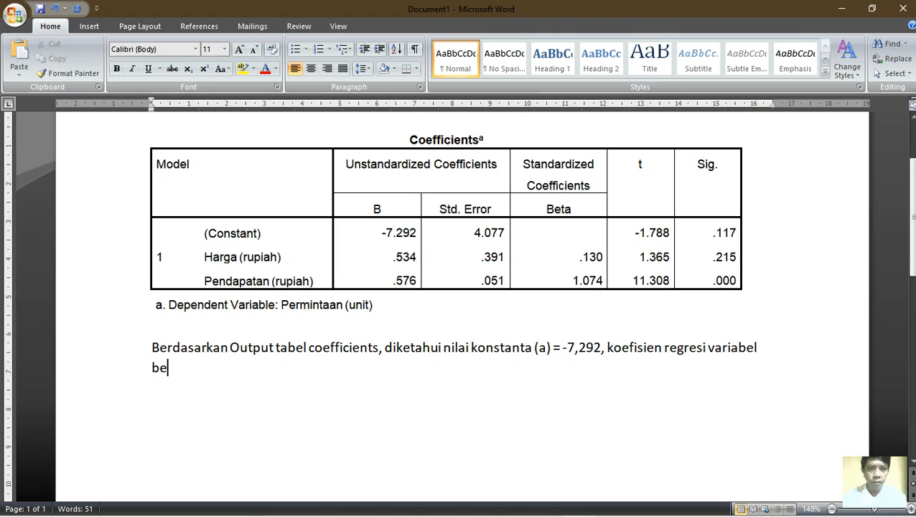
key("BackSpace")
key("BackSpace")
type("Ha")
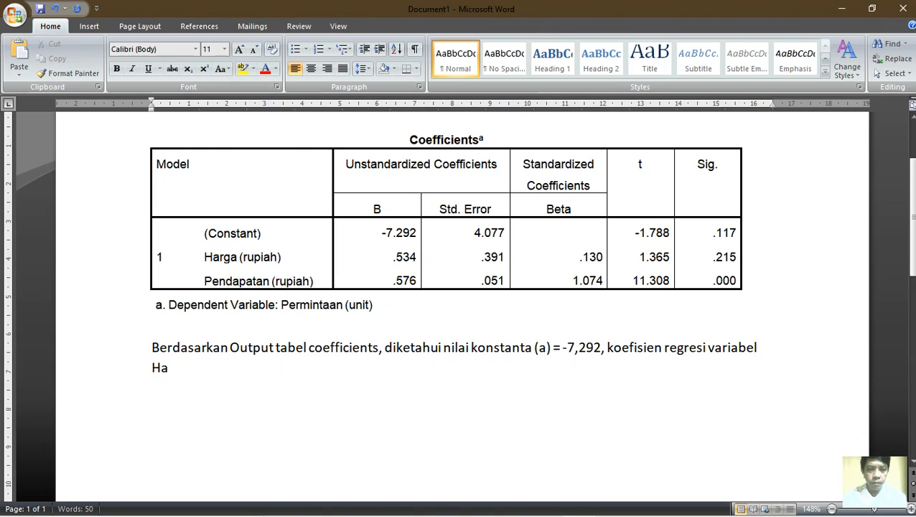
type("rga ")
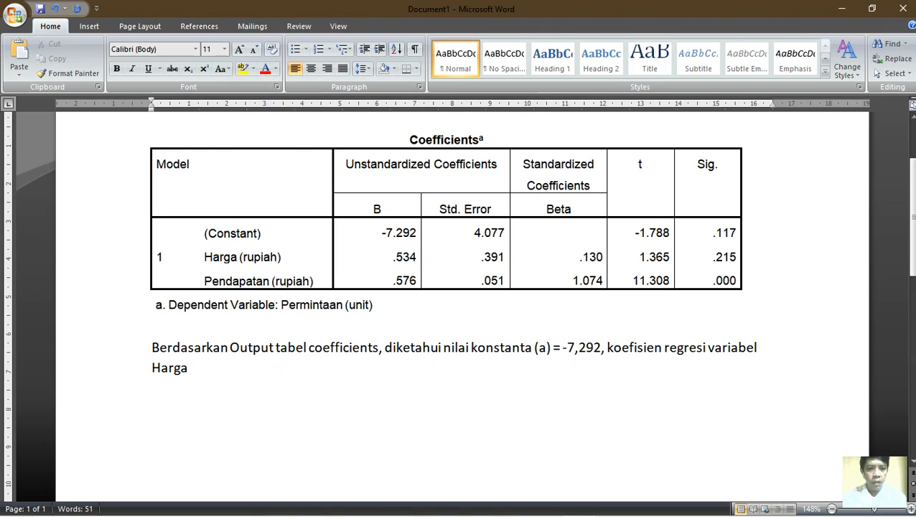
type("(b1)")
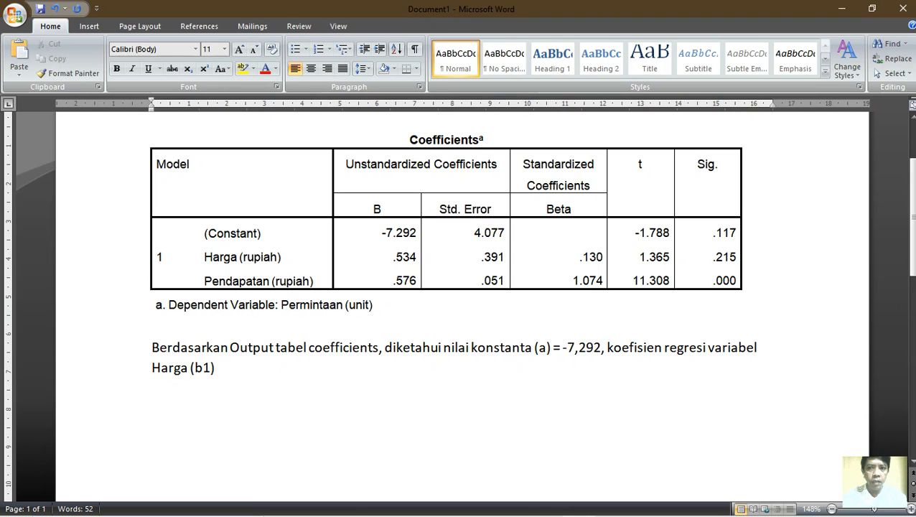
type(" = 0,")
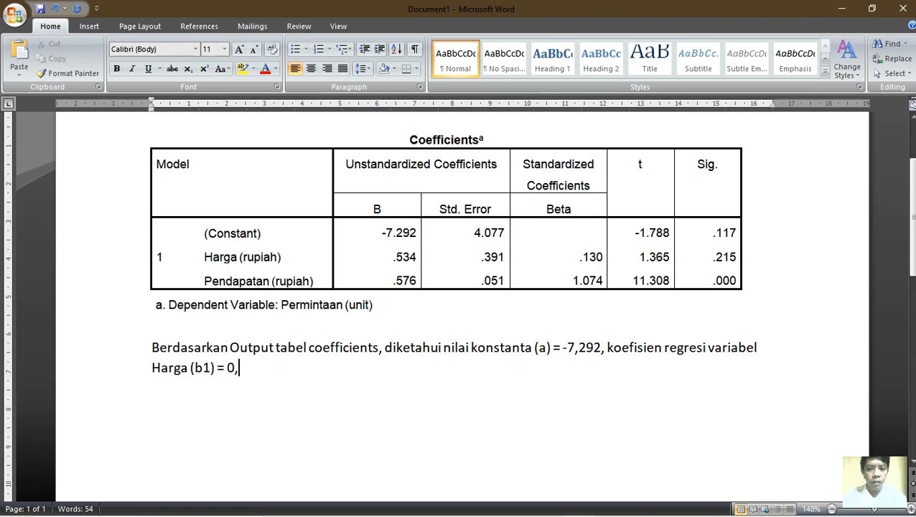
type("534")
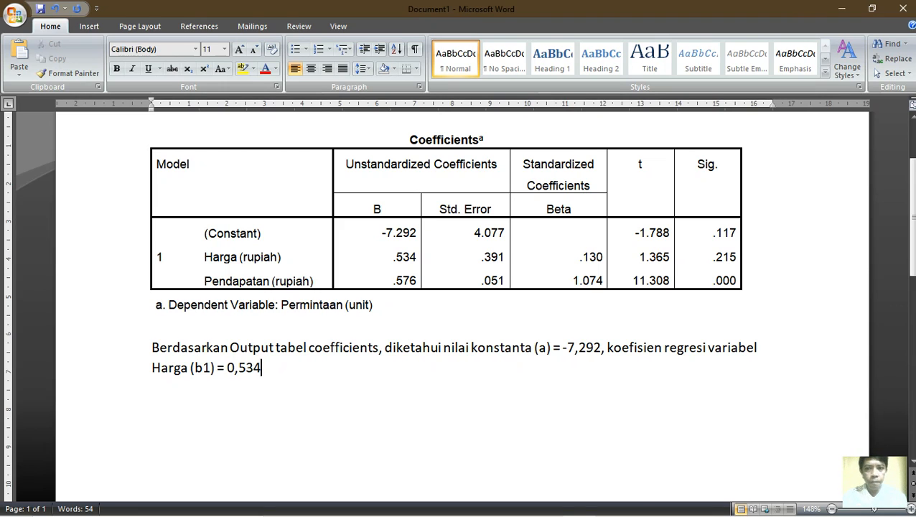
- Finish the sentence with the income coefficient: ", dan koefisien regresi variabel Pendapatan (b2) = 0,576."
type(", dan koefi")
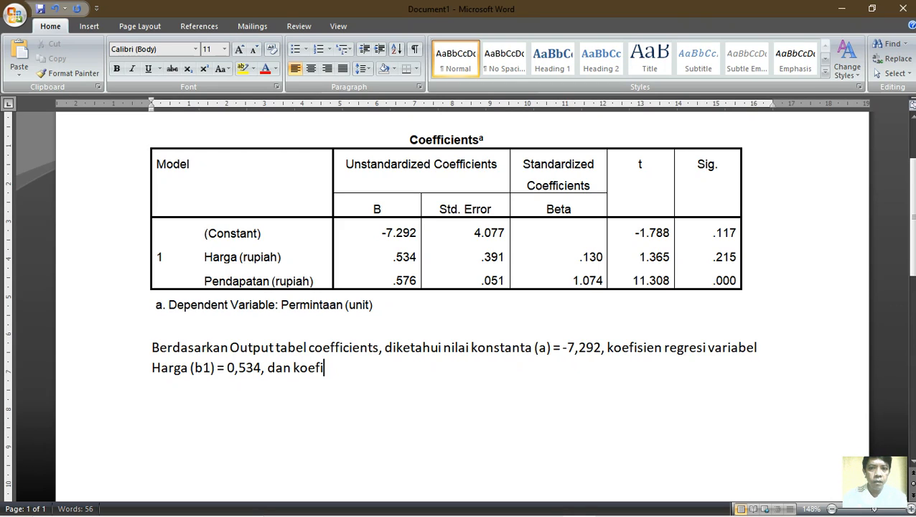
type("sien regres")
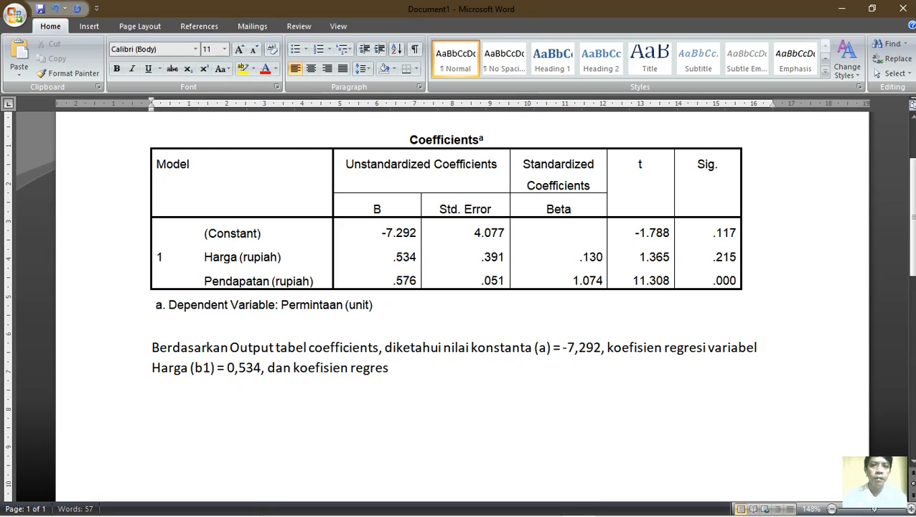
type("i variabel")
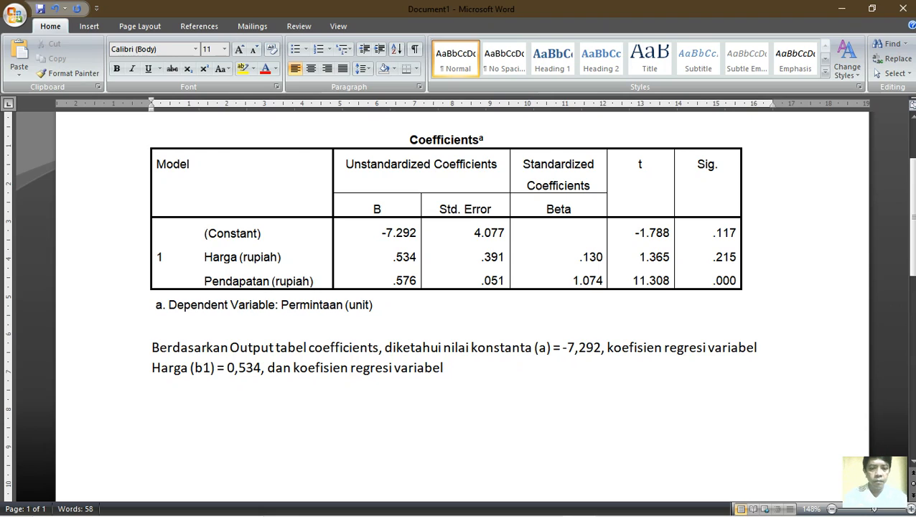
type(" Pendapatan ")
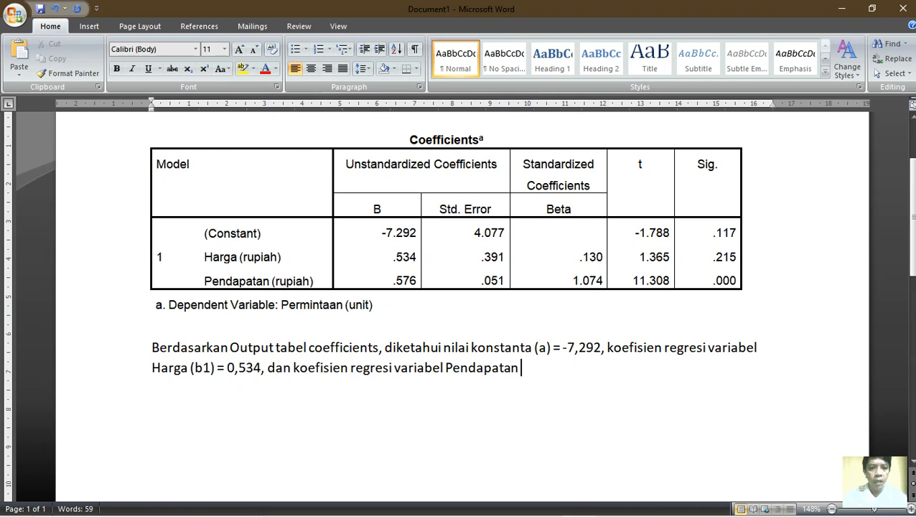
type("(b2) ")
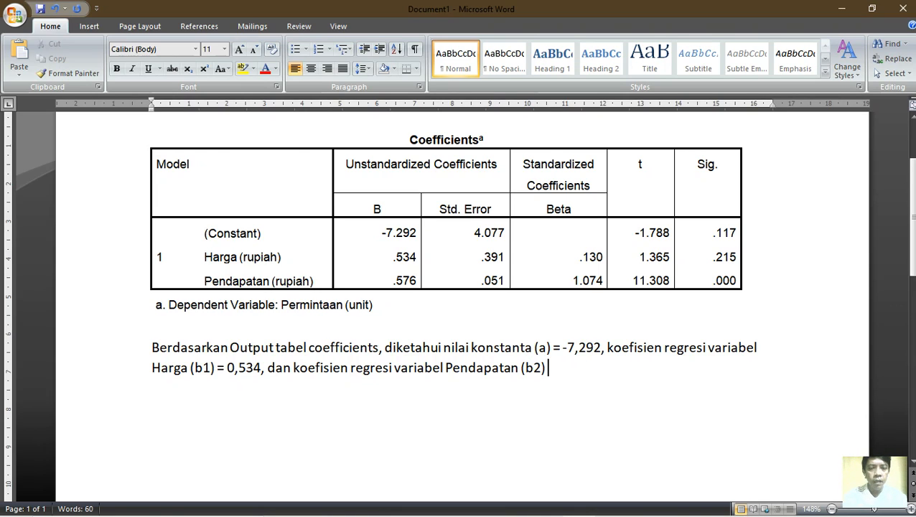
type("-")
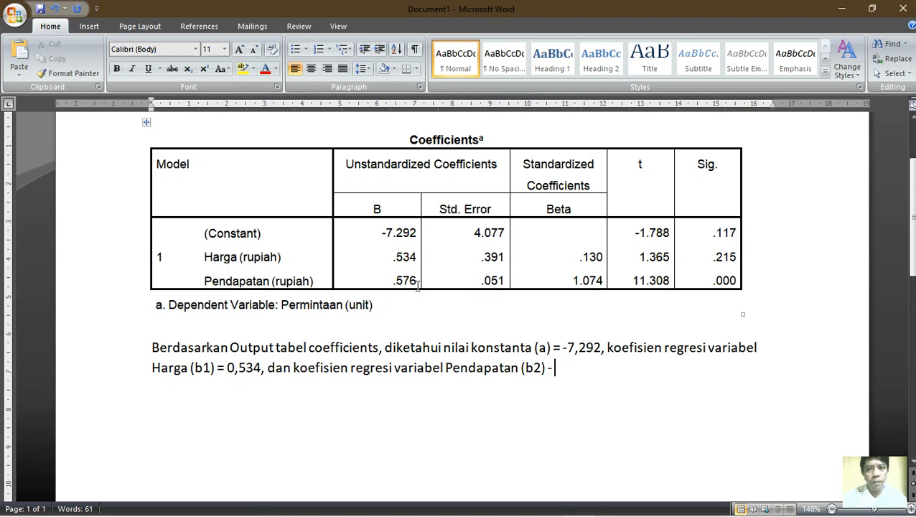
key("BackSpace")
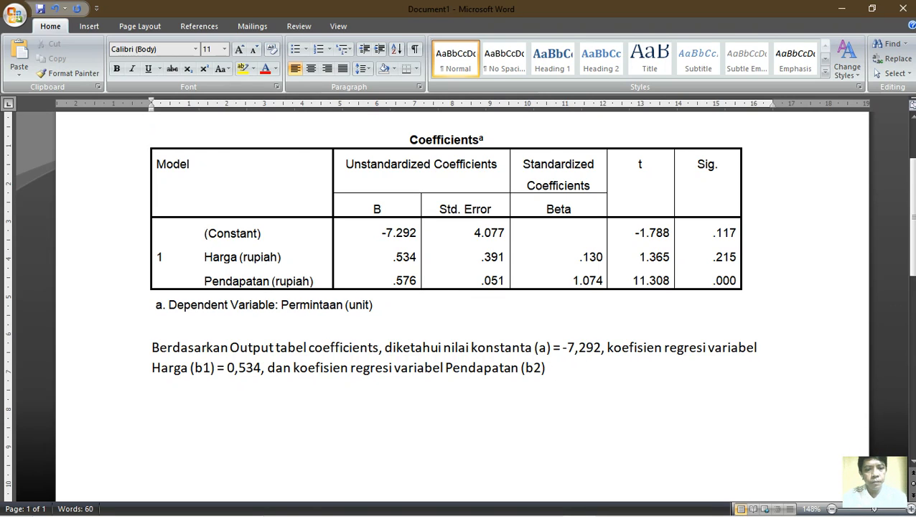
type("= 0")
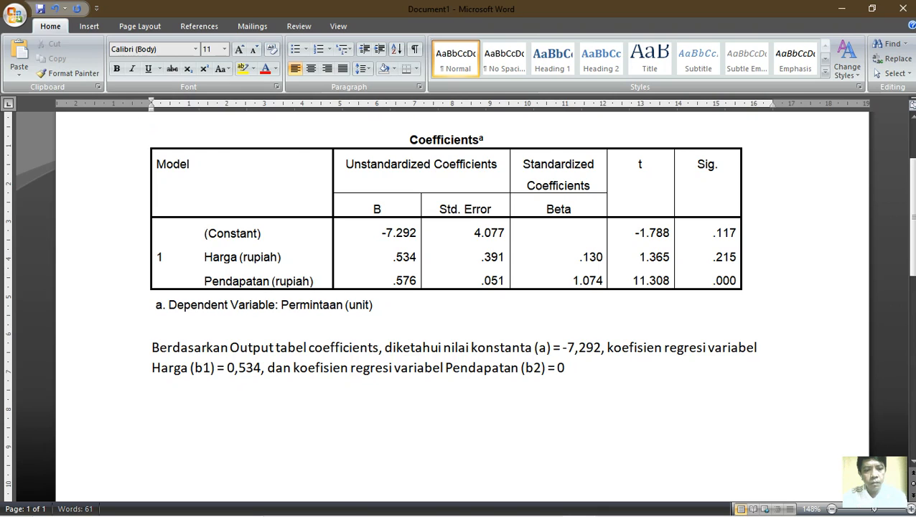
type(",576.")
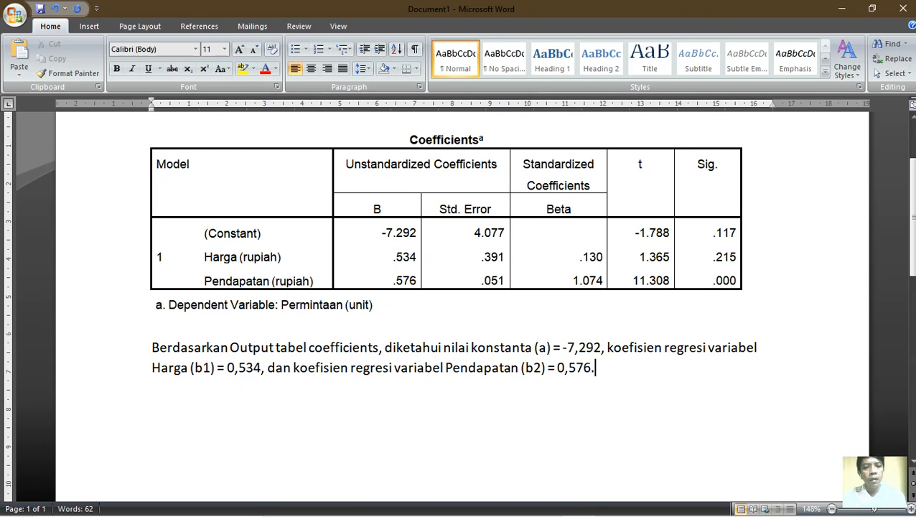
- Set the spacing after the coefficients paragraph to 0 pt
key("Return")
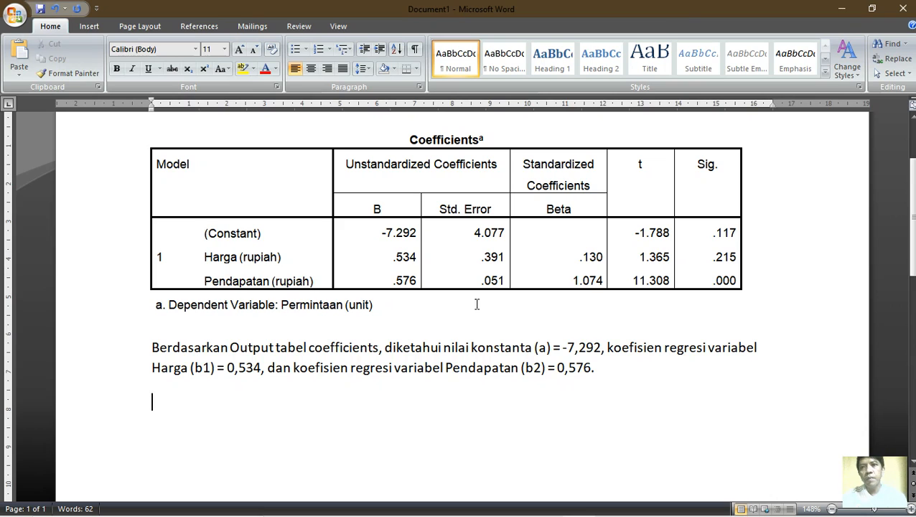
left_click(617, 364)
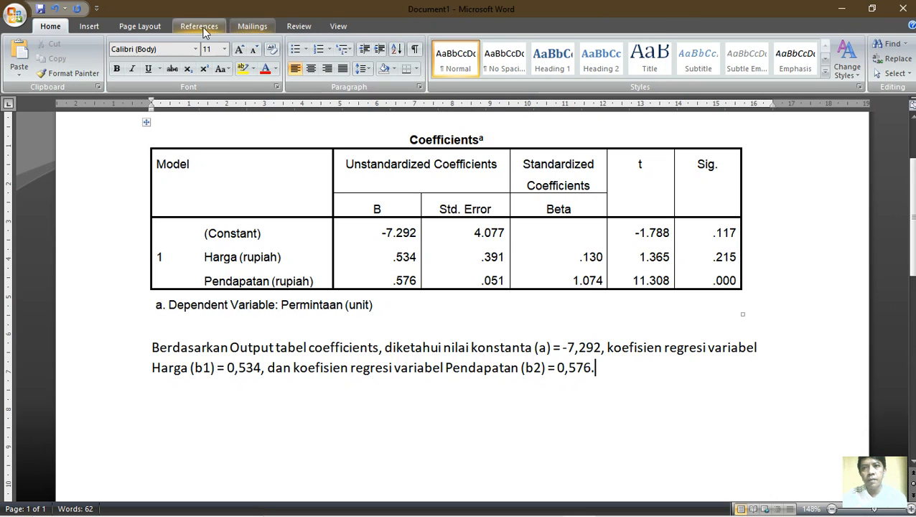
left_click(157, 28)
left_click(587, 77)
left_click(587, 78)
- Add a new line reading "Maka dapat disusun persamaan regresi berganda, sbb;" and start an empty line below it
key("Return")
type("Maka dapat d")
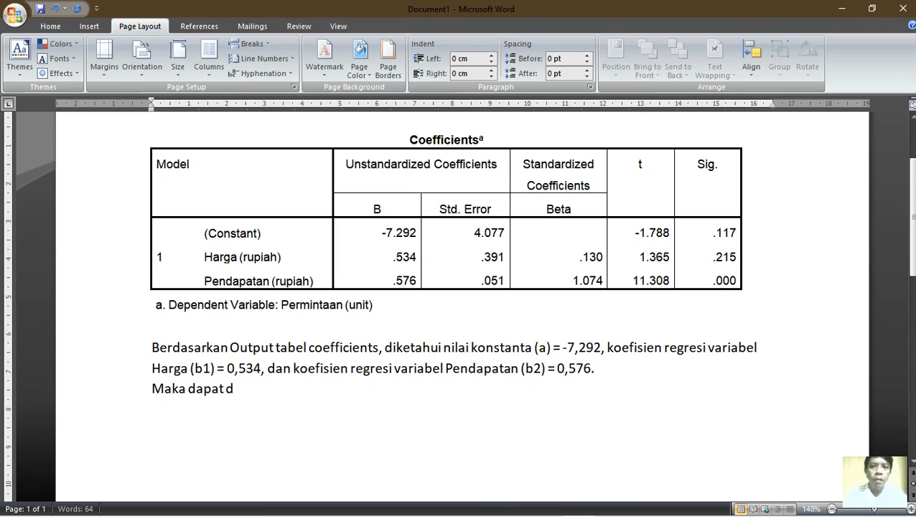
type("isusun persamaan regres")
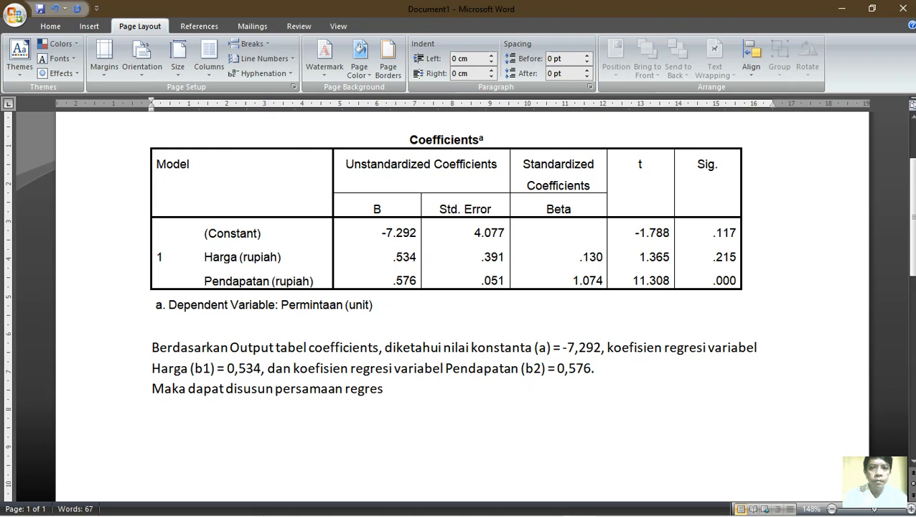
type("i berganda, sbb;")
key("Return")
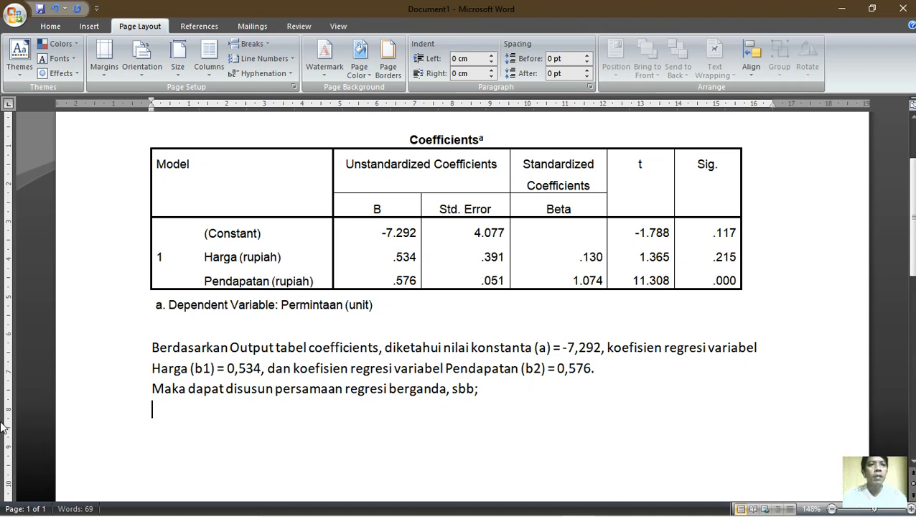
- Insert the symbol Ŷ on the empty line to begin the regression equation, leaving the cursor after it
left_click_drag(911, 208, 911, 236)
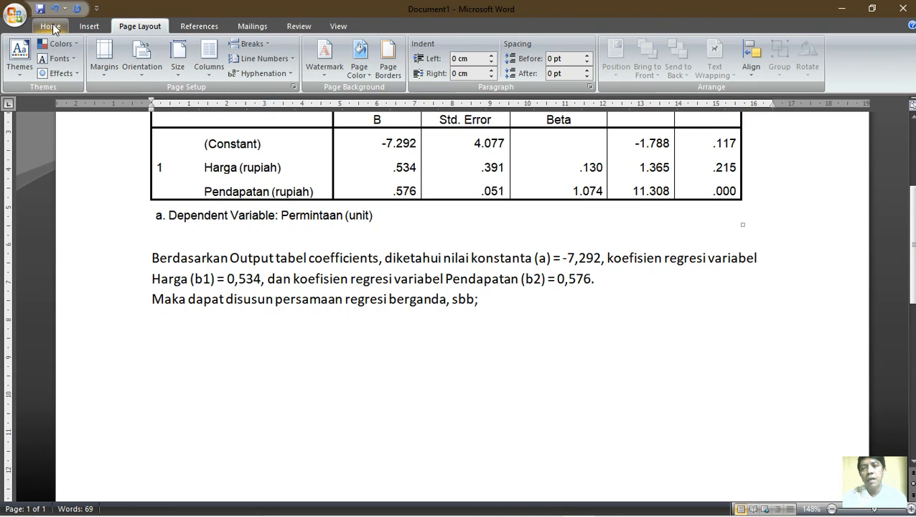
left_click(50, 26)
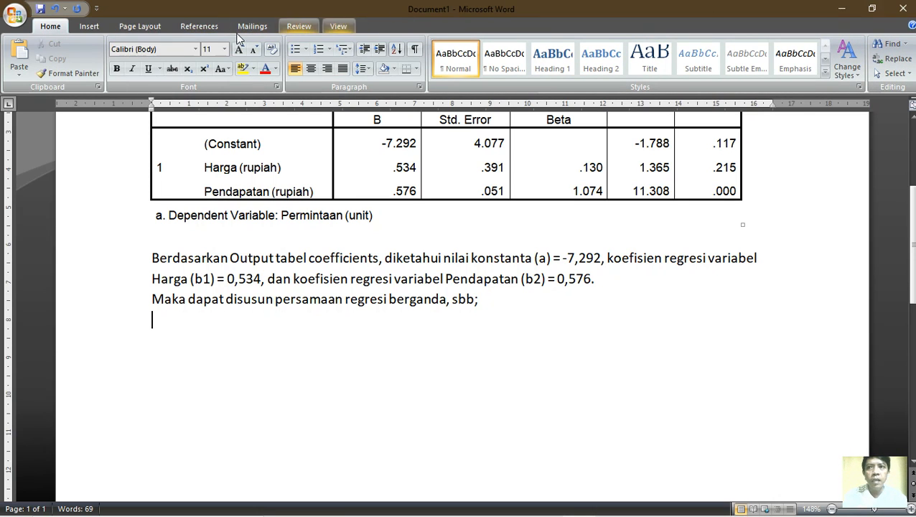
left_click(90, 27)
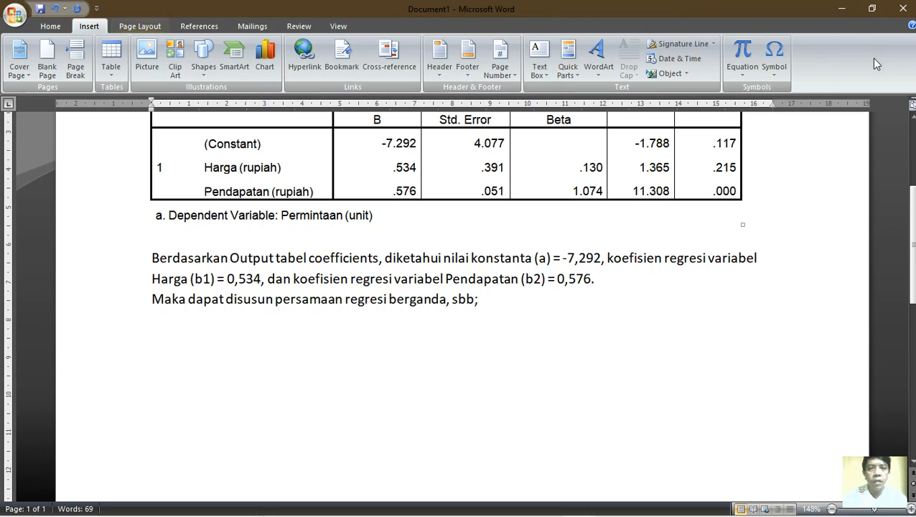
left_click(780, 78)
key("Escape")
type("Ŷ")
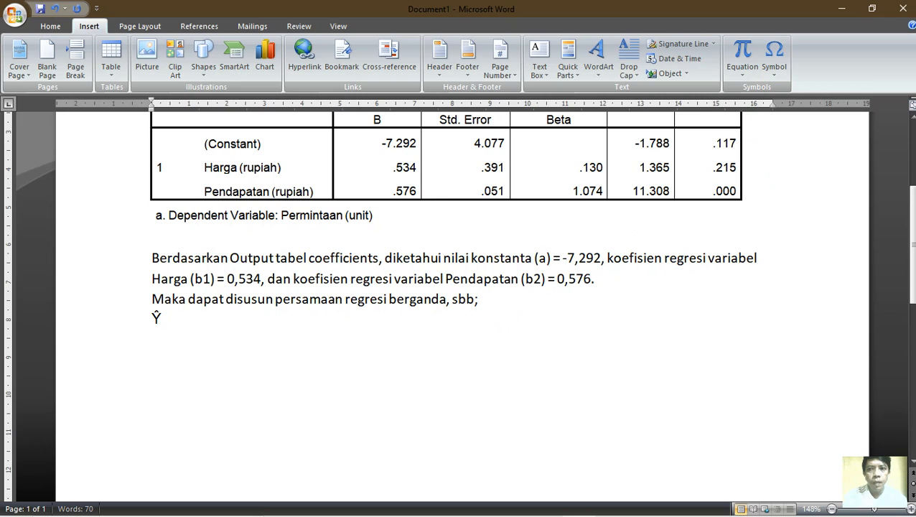
left_click_drag(152, 317, 162, 320)
left_click(177, 324)
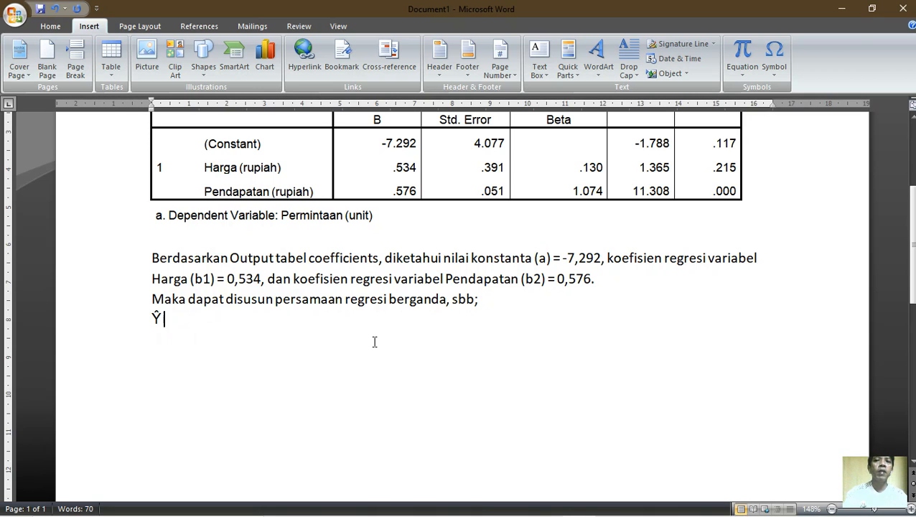
- Continue the regression equation after Ŷ with the constant and the price term: "= -7,292 + 0,534X1"
type("= -7,292 + 0,534X1")
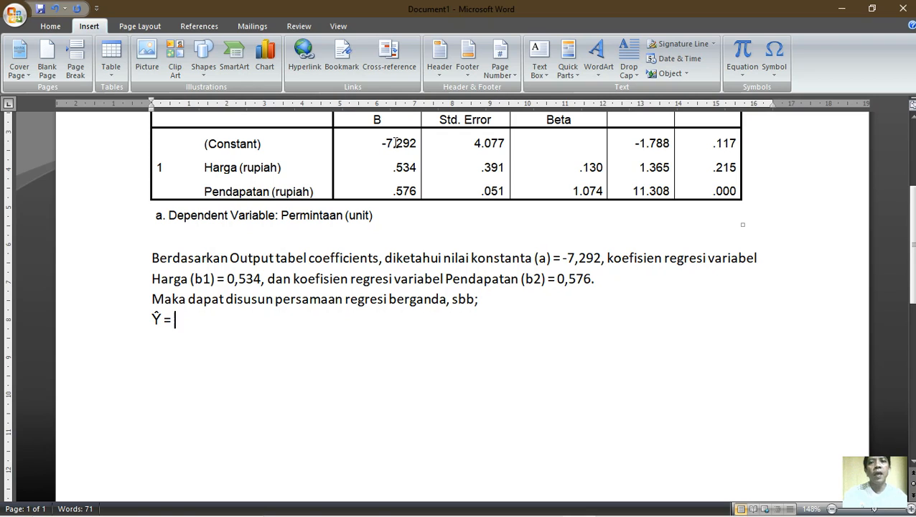
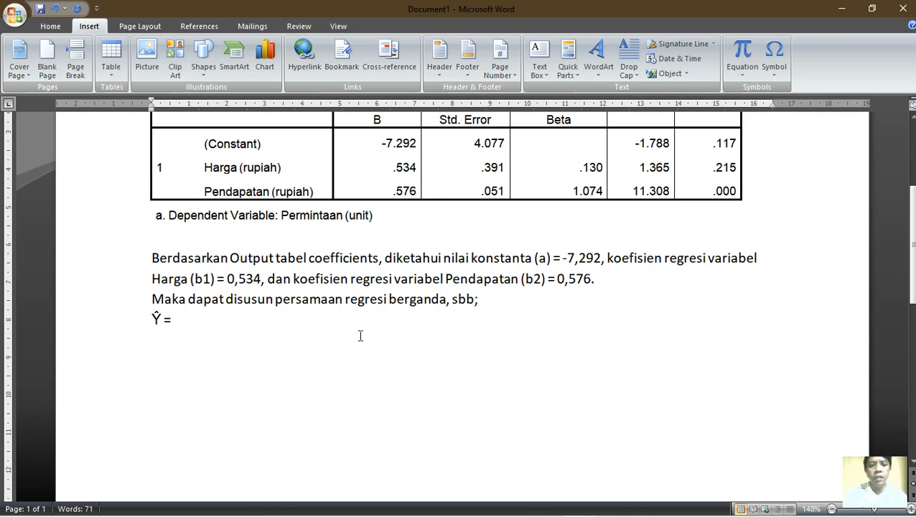
type("-7,2")
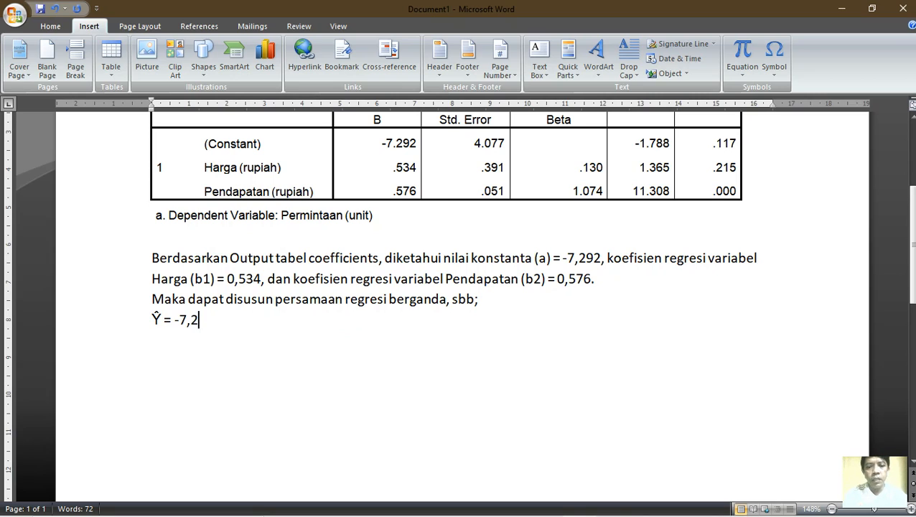
type("92")
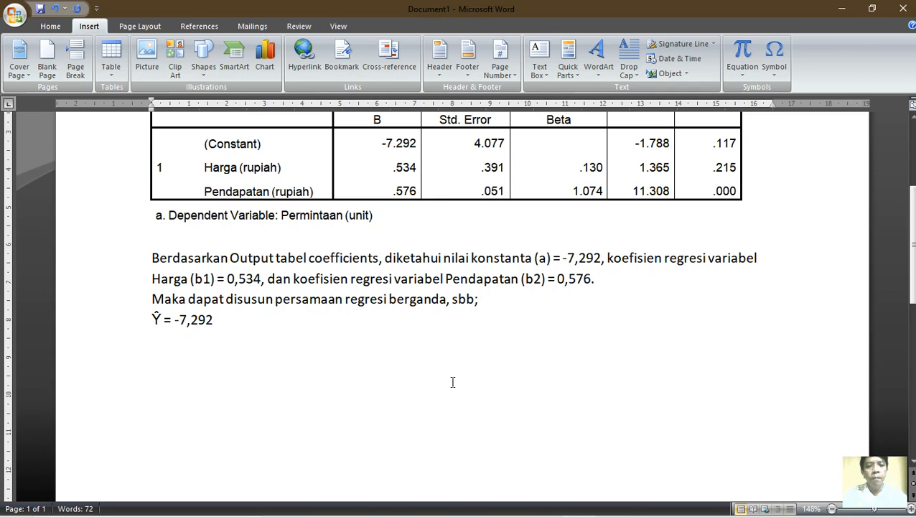
type(" +")
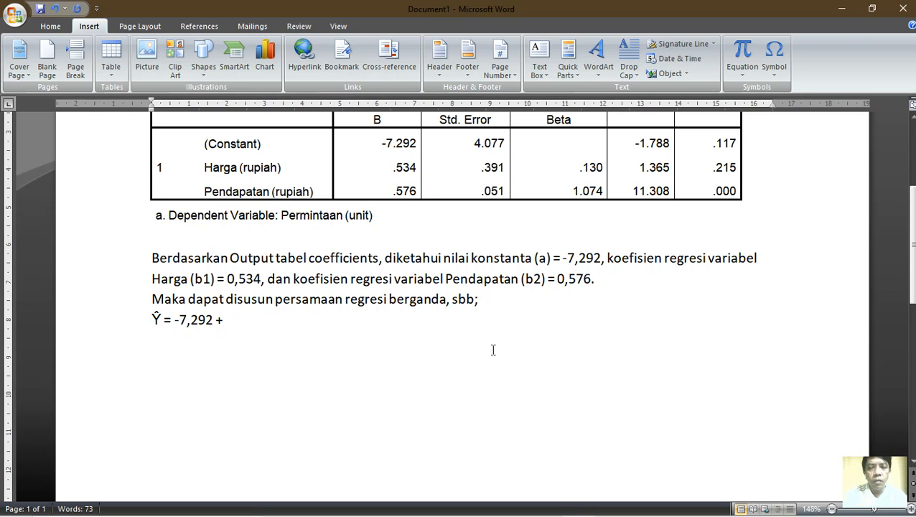
type("0,")
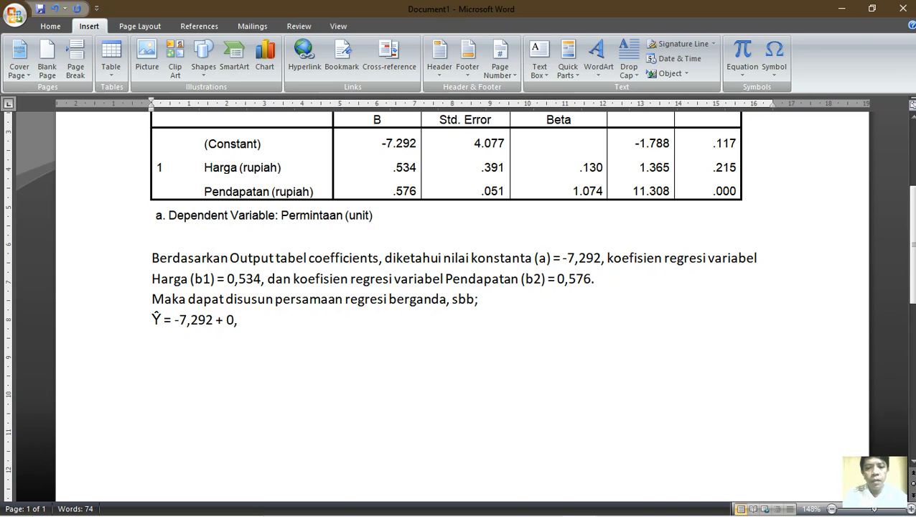
type("534")
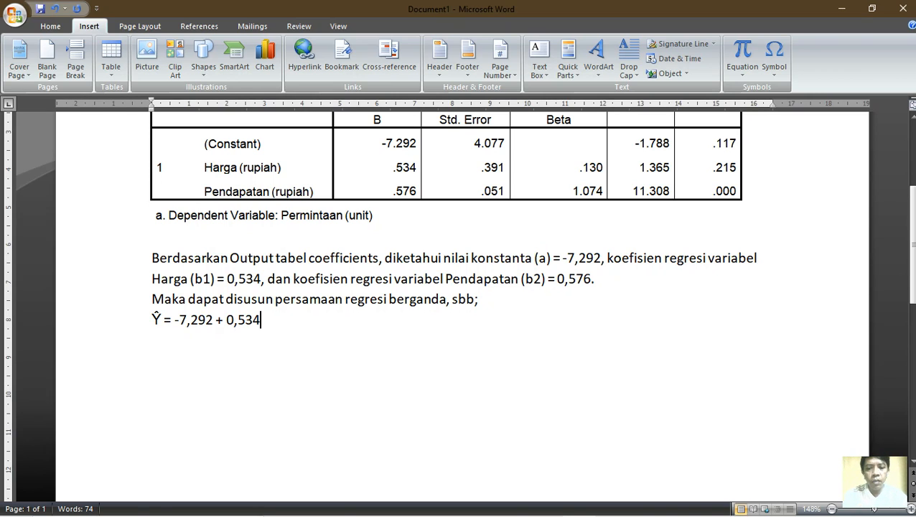
type("X1")
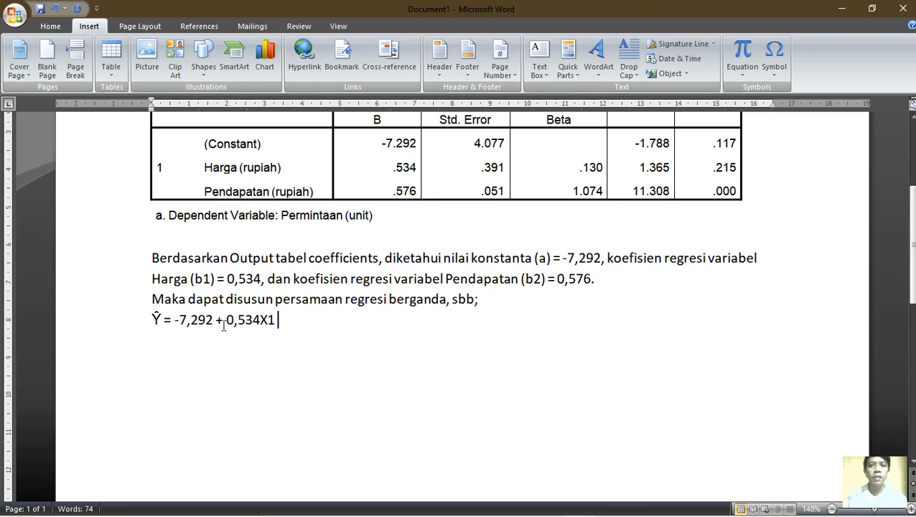
- Append the income term "+ 0,76X2" to the end of the regression equation
double_click(252, 321)
left_click_drag(259, 319, 254, 316)
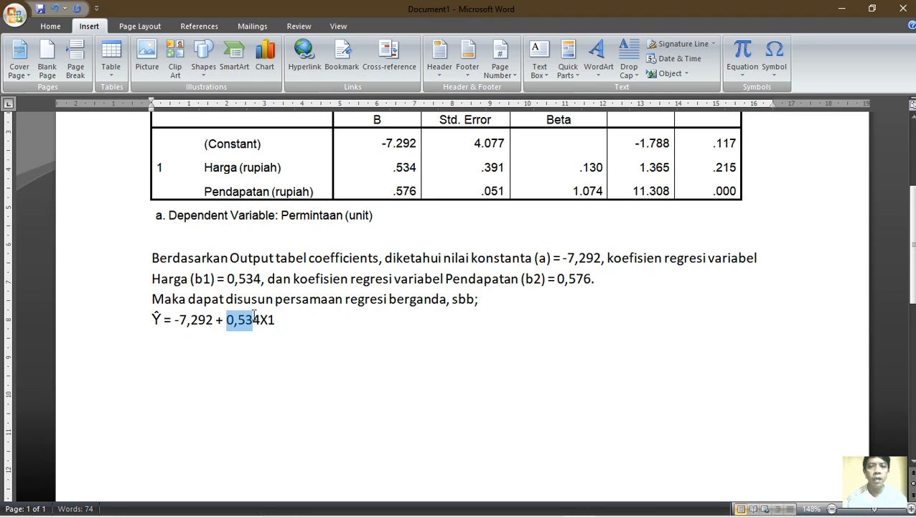
left_click(277, 320)
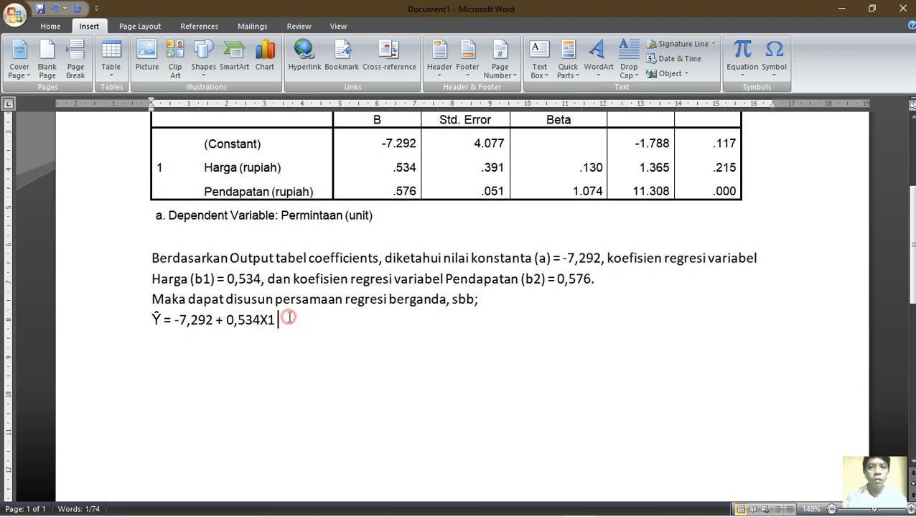
type("+")
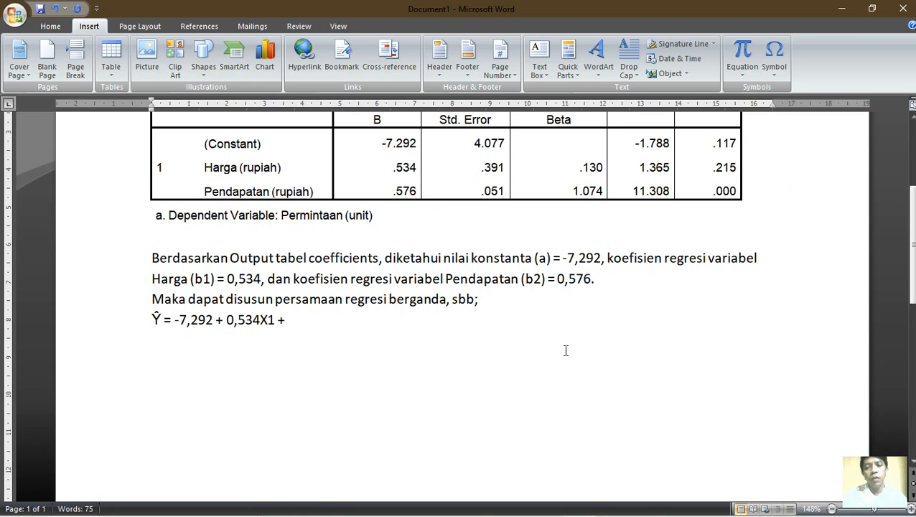
type(" 0,76X2")
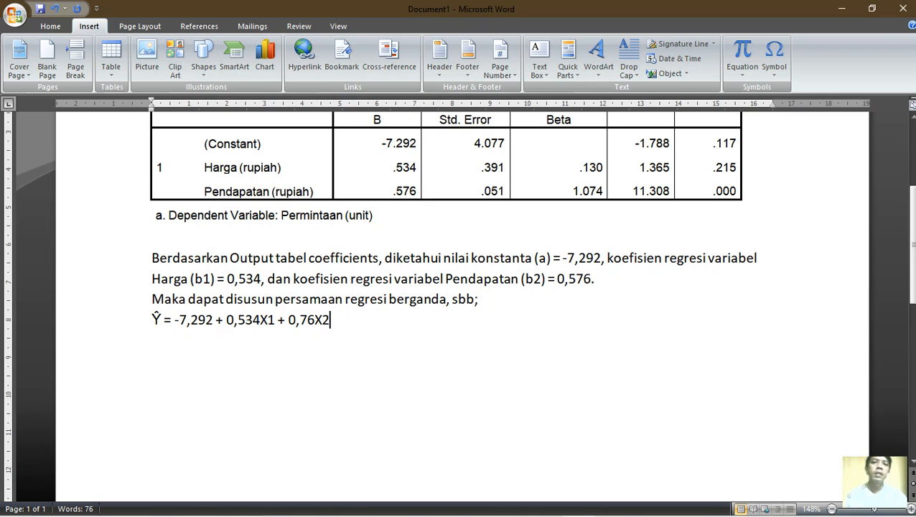
key("Return")
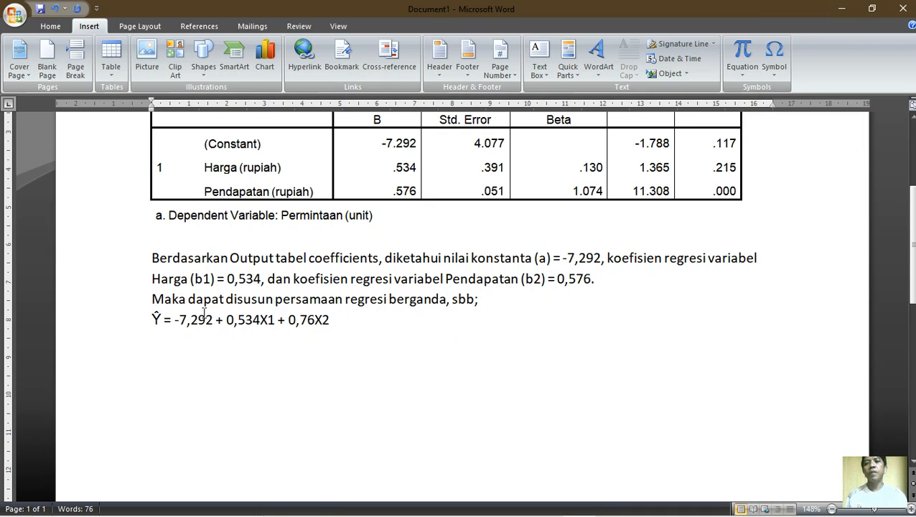
- Highlight the whole regression equation line in yellow
left_click(153, 317)
left_click_drag(152, 318, 345, 318)
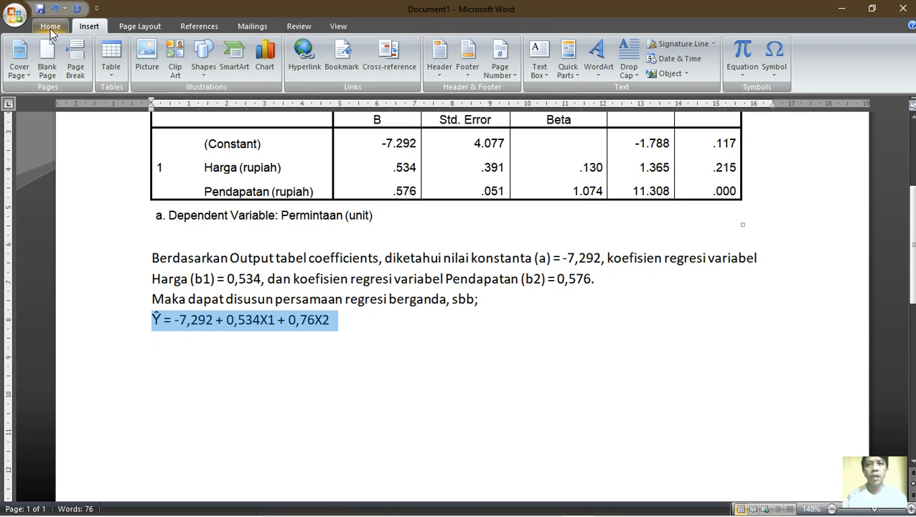
left_click(50, 27)
left_click(242, 68)
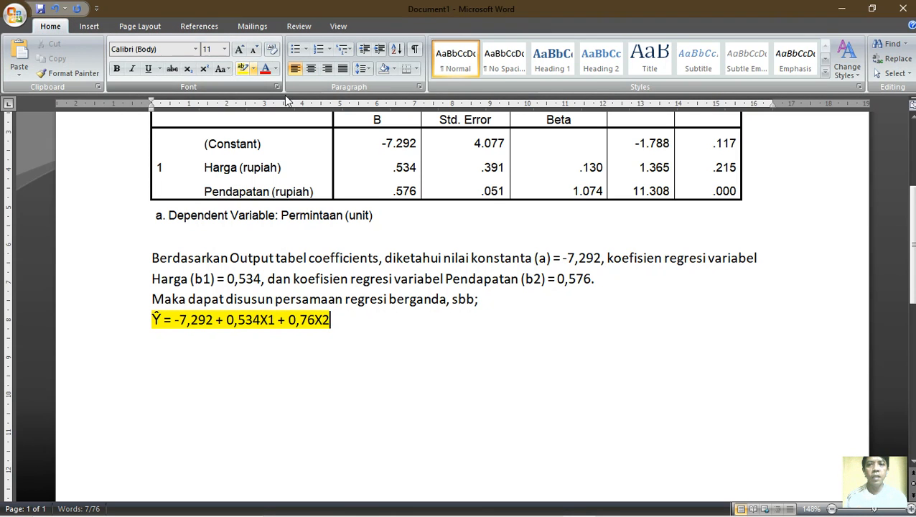
- Set the font size of the regression equation to 14
left_click_drag(913, 244, 913, 237)
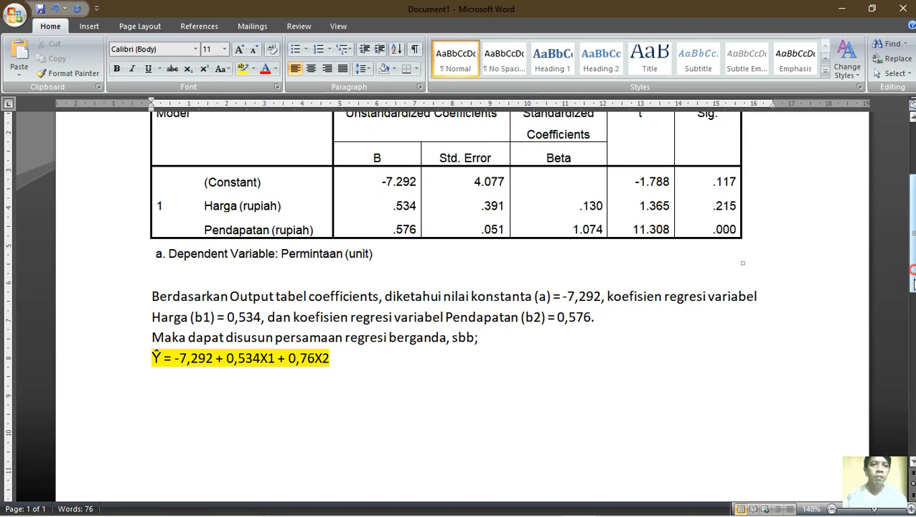
scroll(913, 284, "down", 1)
left_click_drag(344, 300, 150, 301)
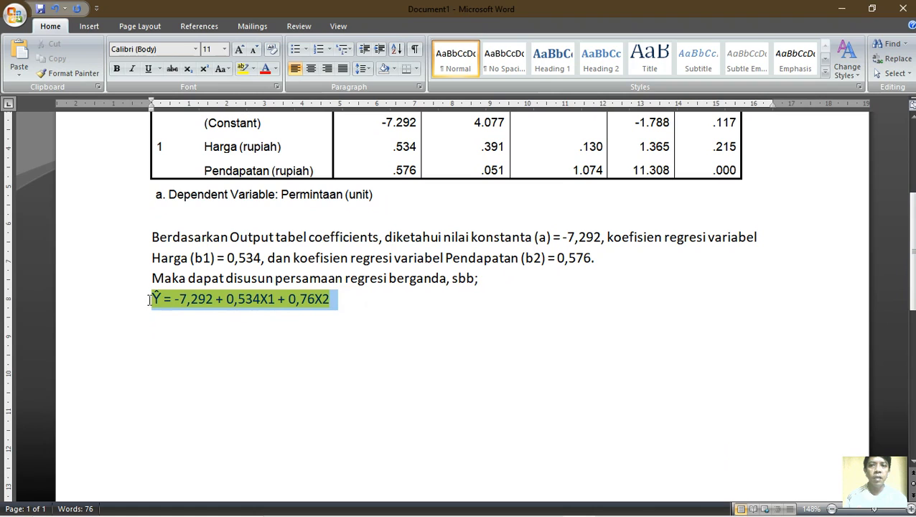
left_click(224, 49)
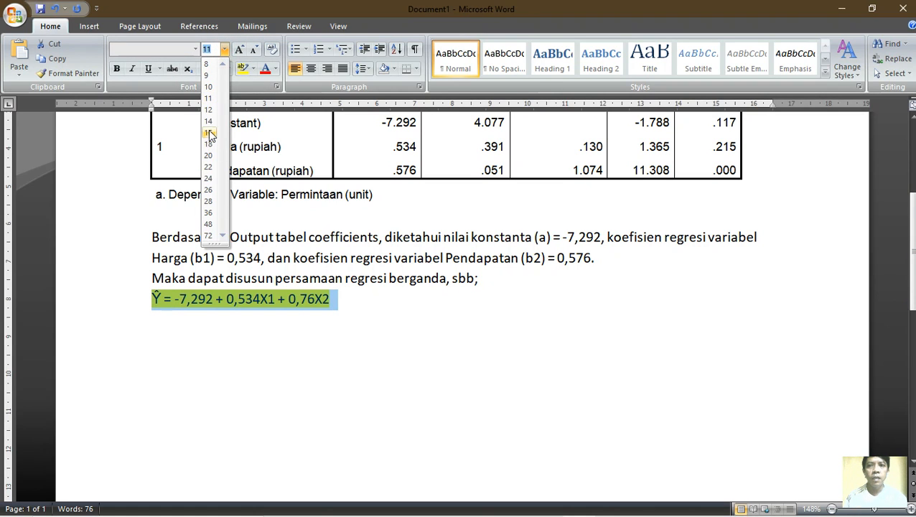
left_click(208, 121)
left_click(183, 326)
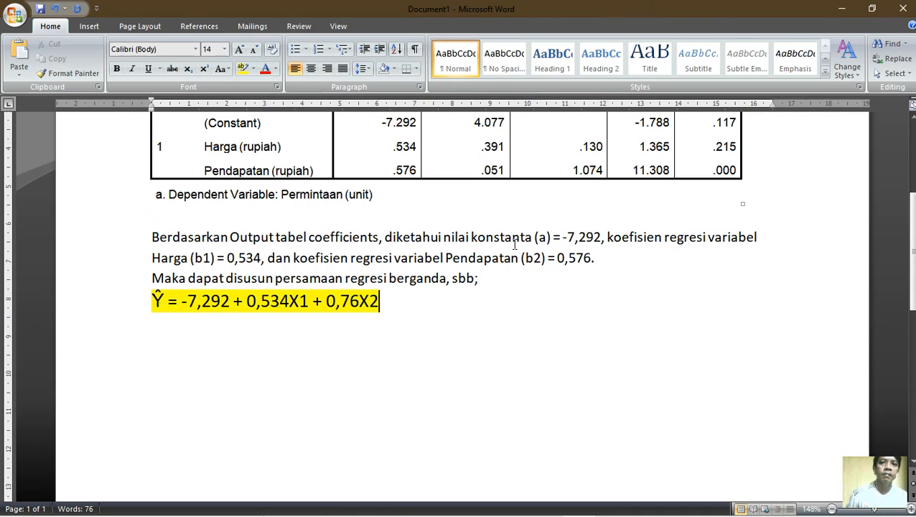
- Format the digits in (b1) and (b2) in the coefficients paragraph as subscripts
left_click(205, 258)
left_click_drag(206, 258, 210, 258)
left_click_drag(535, 257, 540, 257)
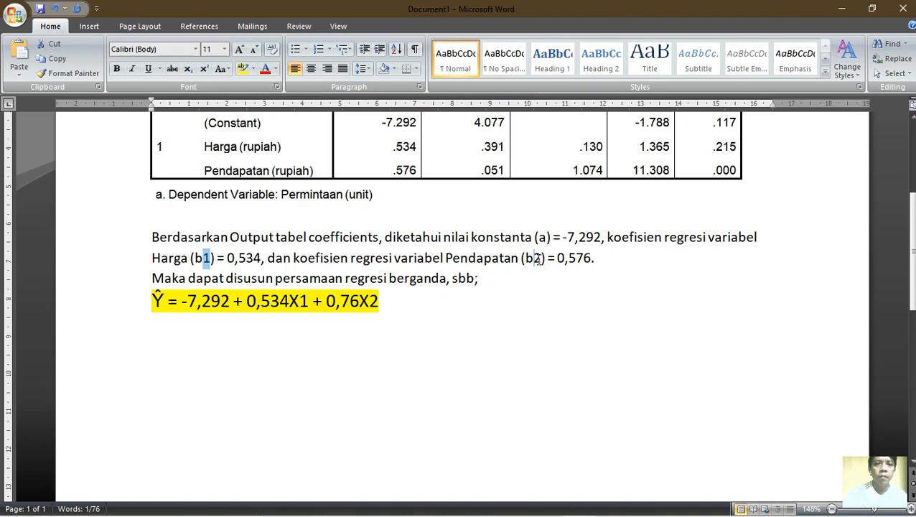
left_click(189, 70)
- Format the digits of X1 and X2 in the regression equation as subscripts
left_click_drag(308, 302, 298, 303)
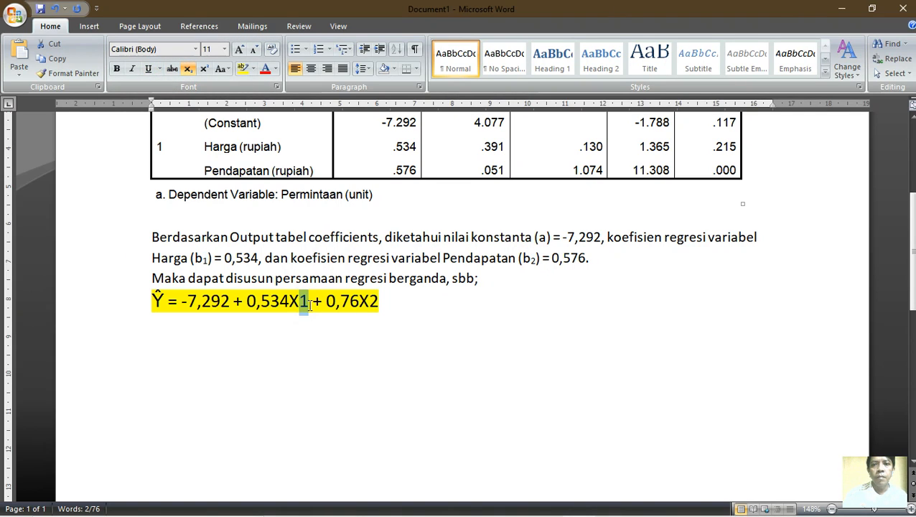
left_click_drag(378, 302, 369, 301)
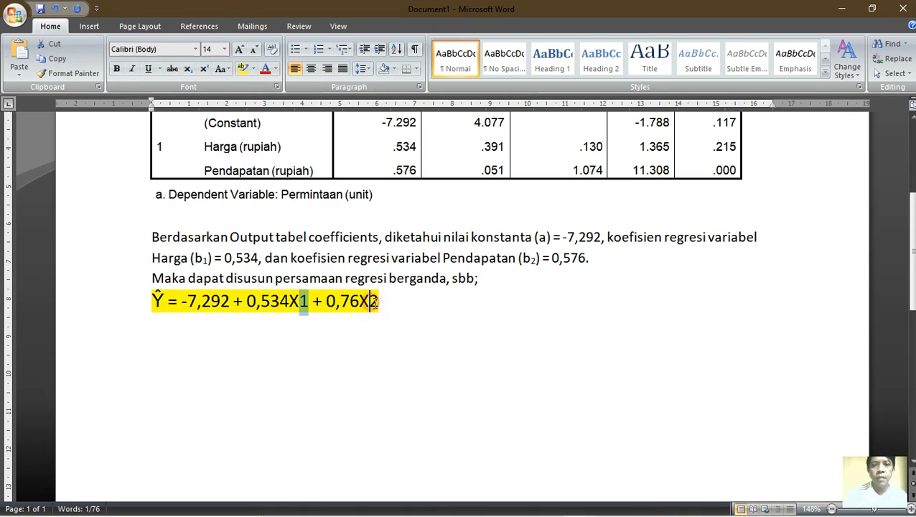
left_click(189, 72)
left_click(307, 303)
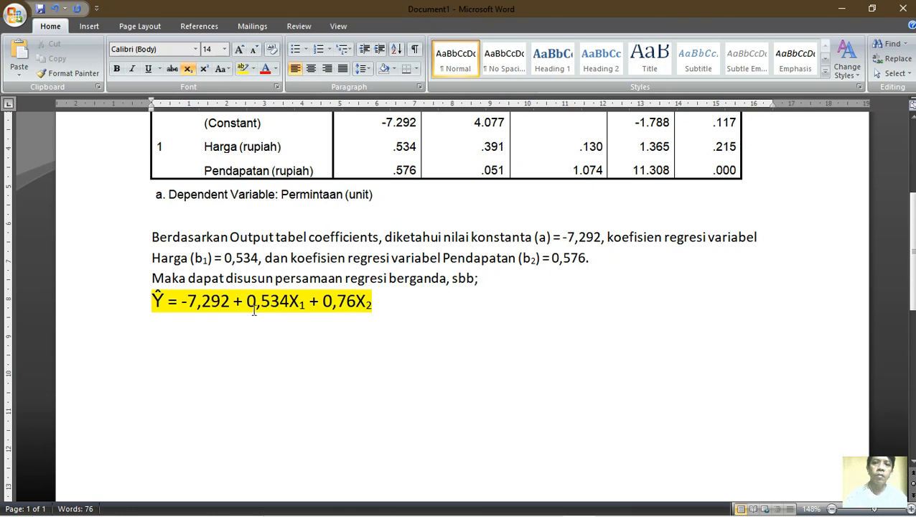
- Correct the X2 coefficient in the regression equation to 0,576
left_click(337, 300)
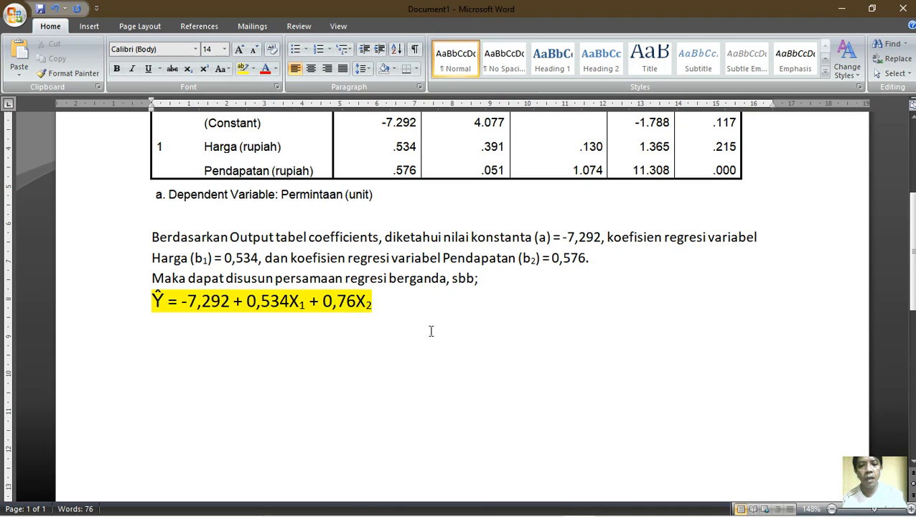
type("5")
left_click(388, 302)
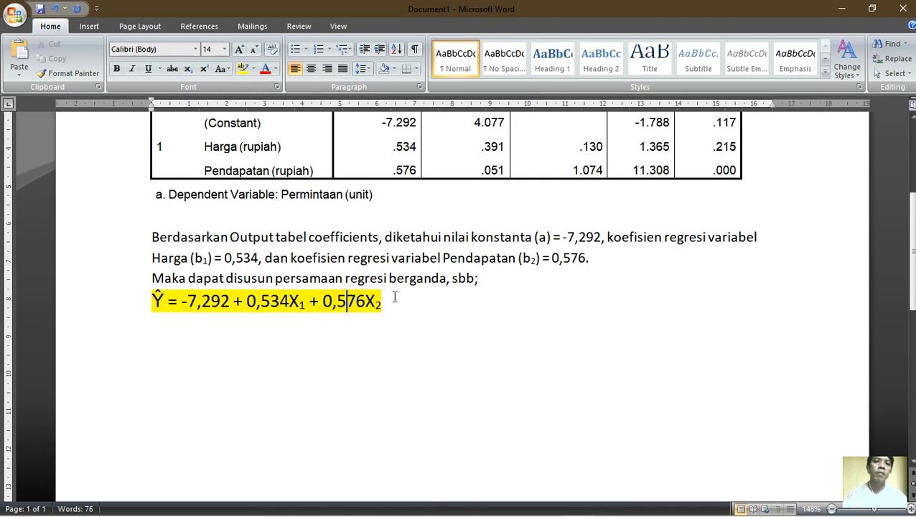
left_click_drag(395, 301, 149, 303)
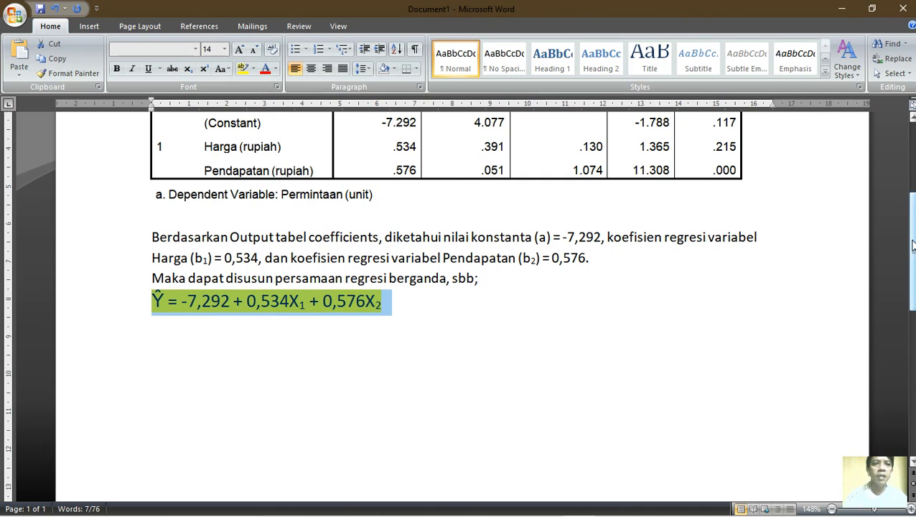
scroll(364, 293, "up", 1)
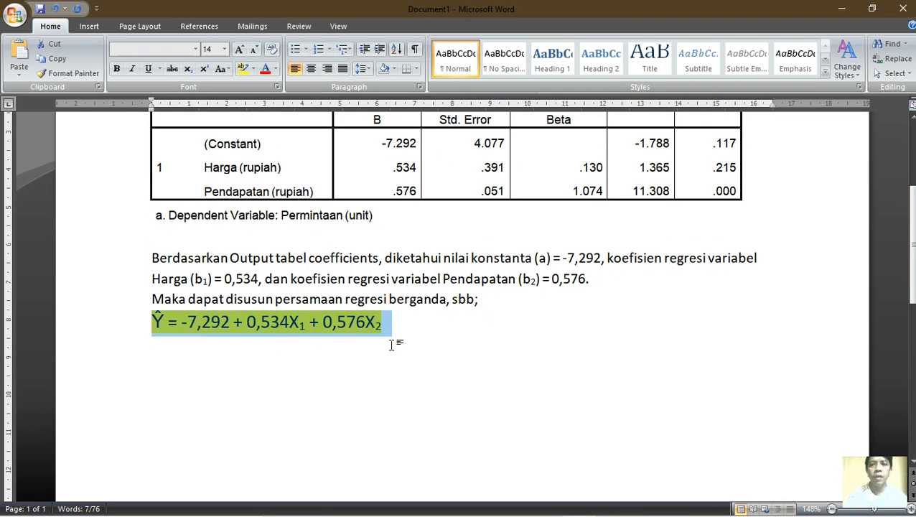
left_click(428, 331)
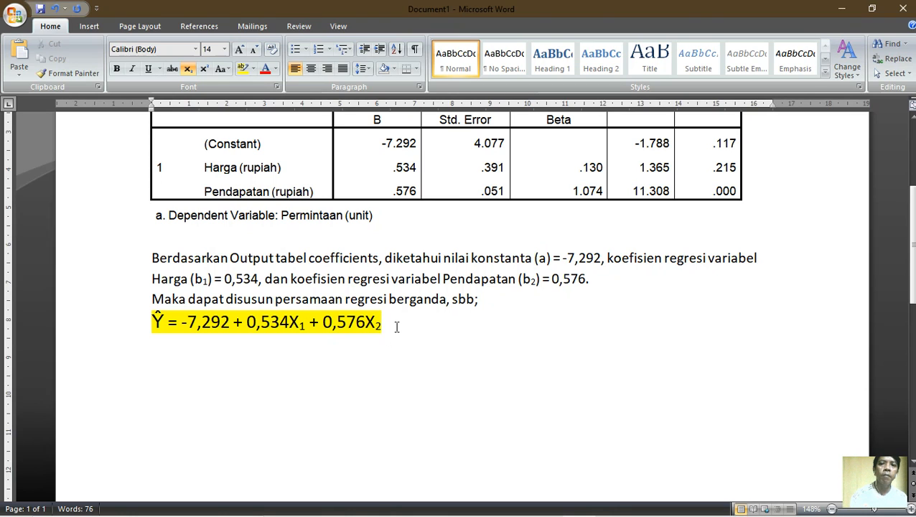
- Turn off subscript and add the line "Interpretasi Persamaan Regresi:" below the highlighted regression equation
left_click(188, 71)
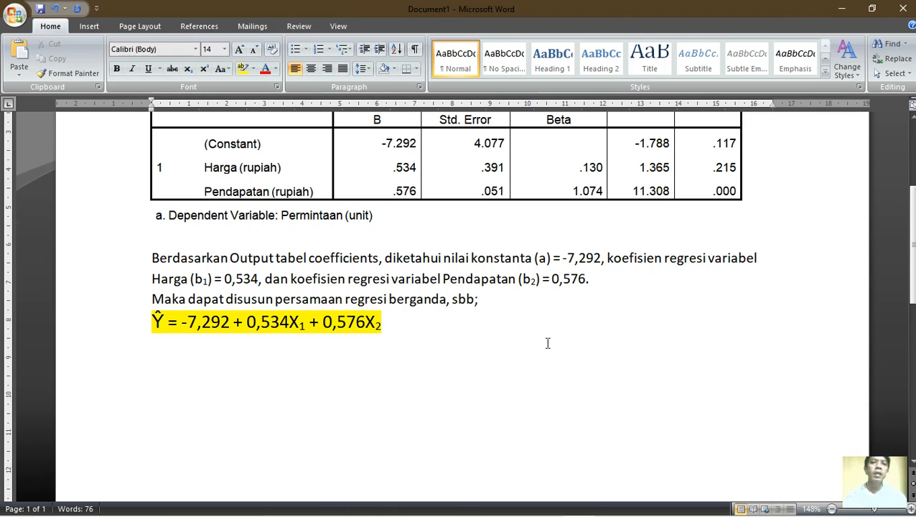
key("Return")
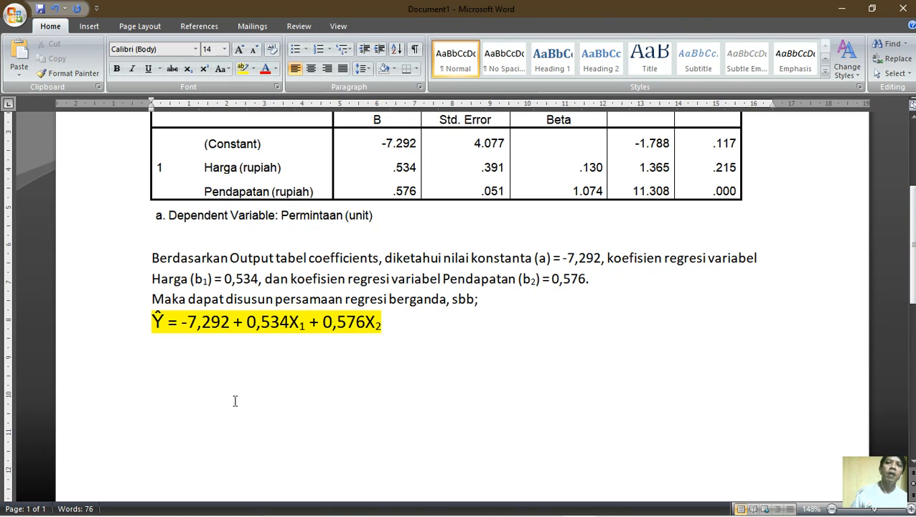
left_click_drag(913, 277, 914, 272)
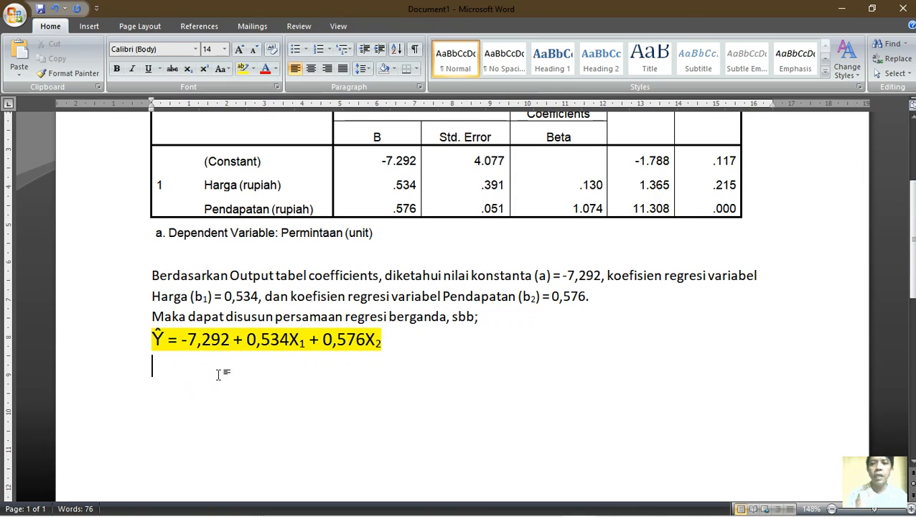
type("I")
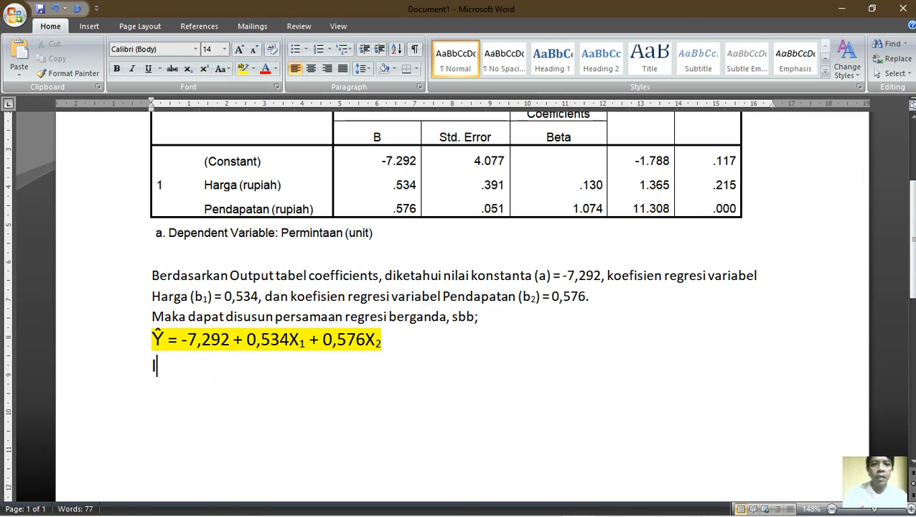
type("nterp")
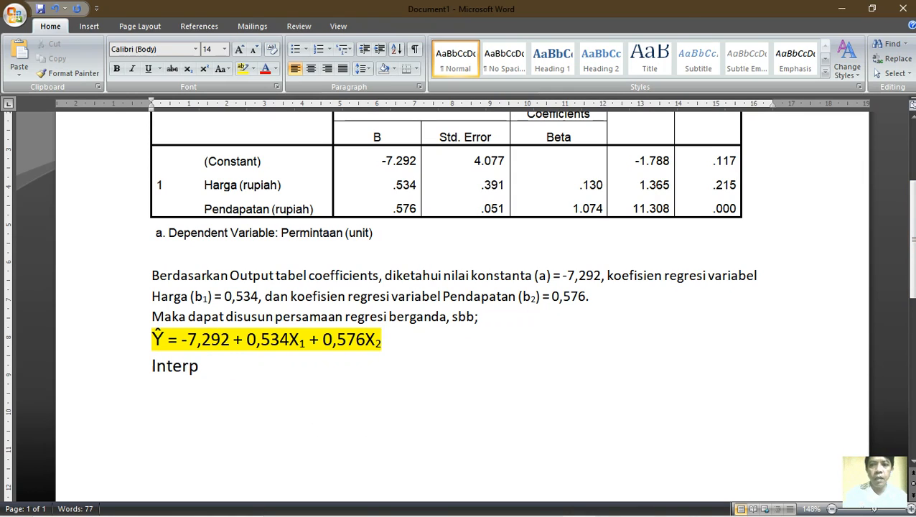
type("retasi")
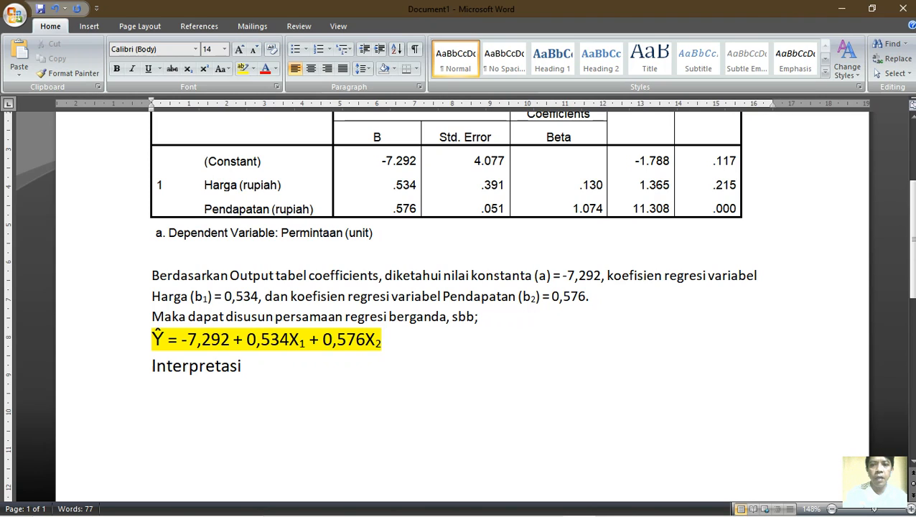
type(" Persama")
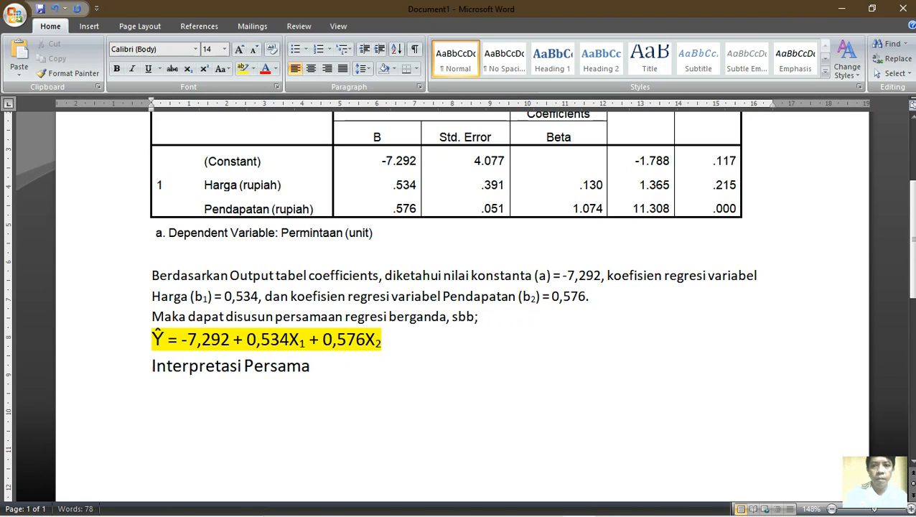
type("an Regre")
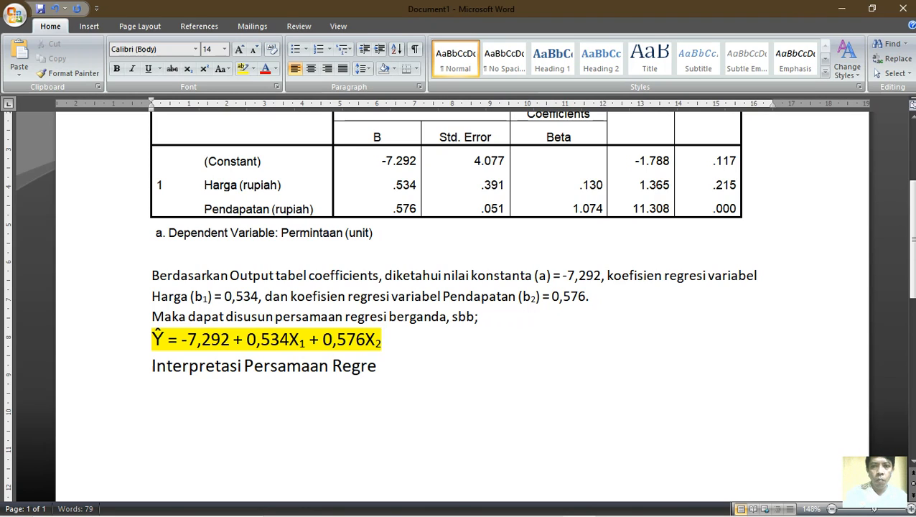
type("si:")
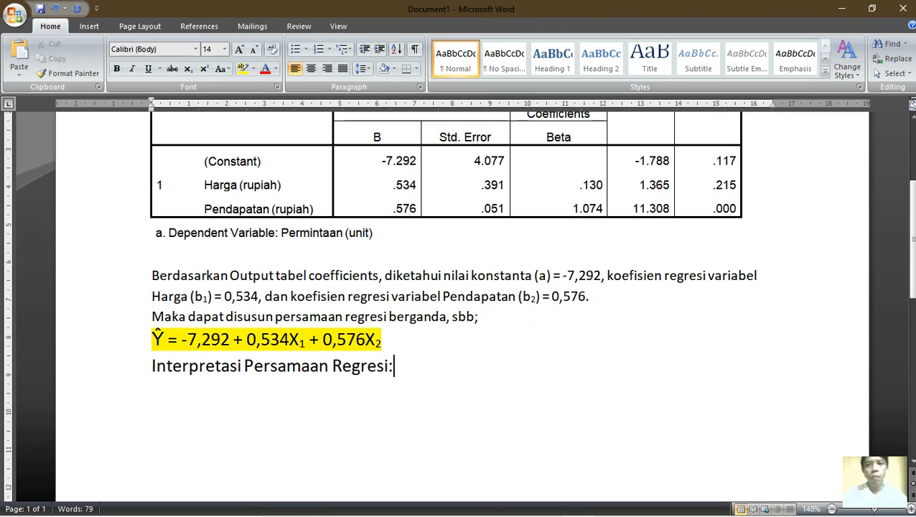
- Start a bulleted list under the interpretation heading with the sentence "Konstanta sebesar -7,292."
scroll(460, 302, "down", 3)
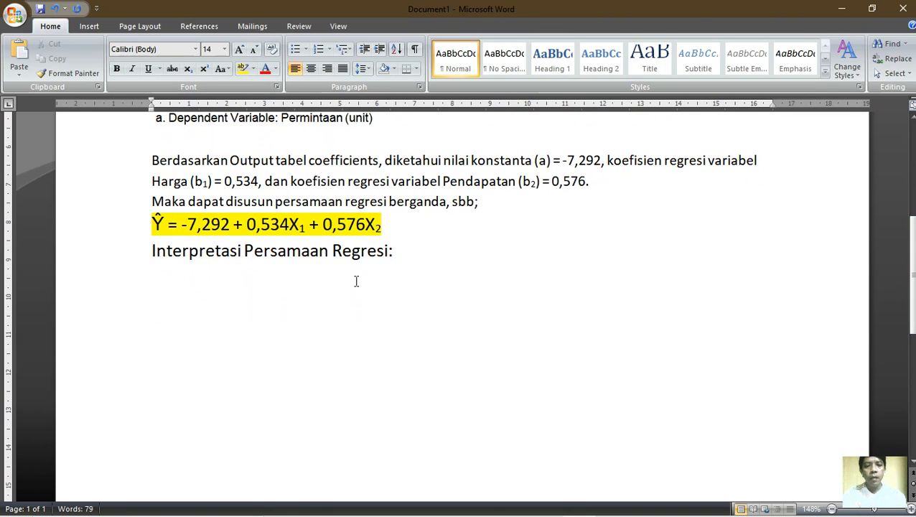
key("Return")
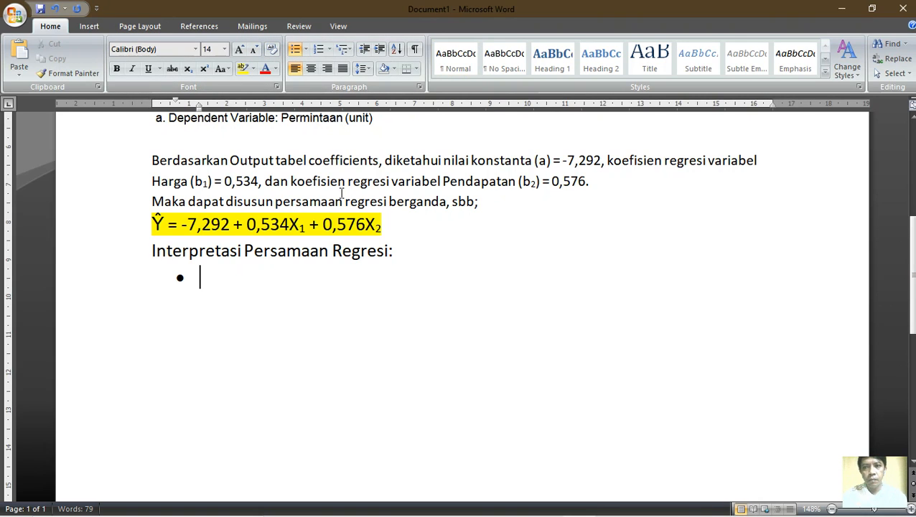
type("Kon")
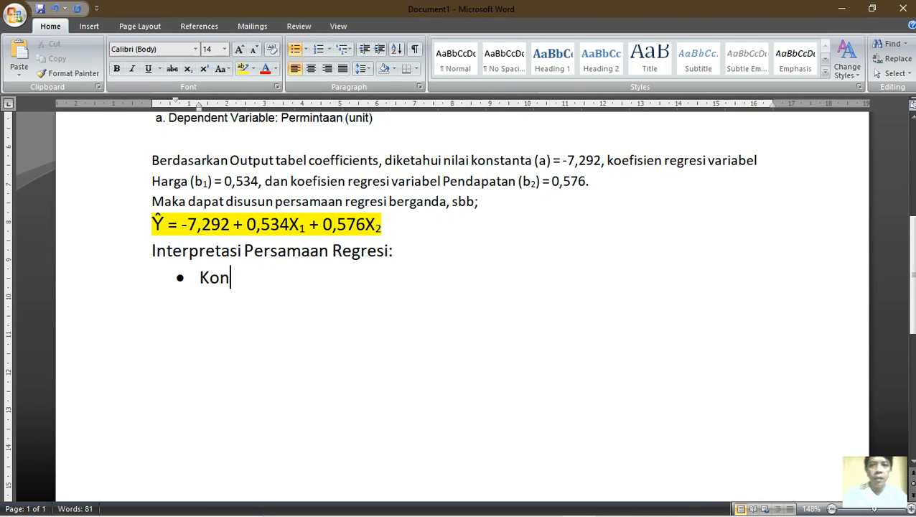
type("stanta sebesar ")
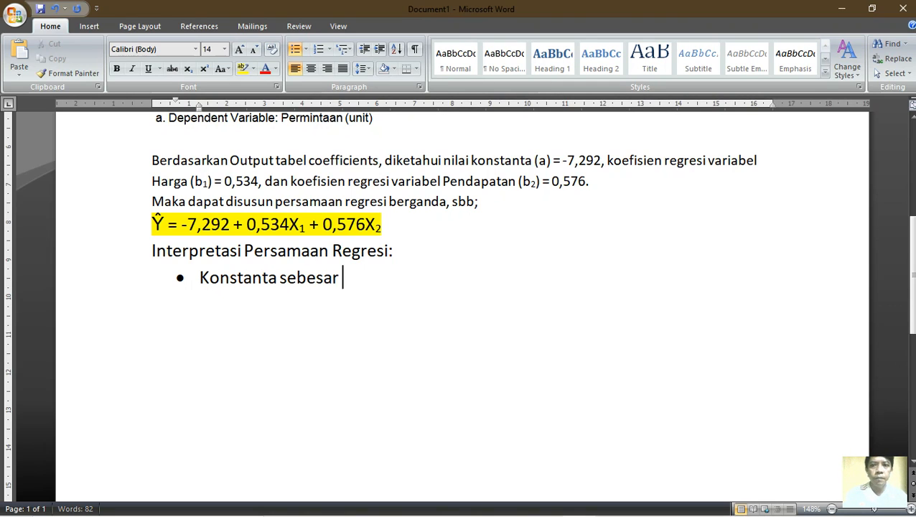
type("-7,29")
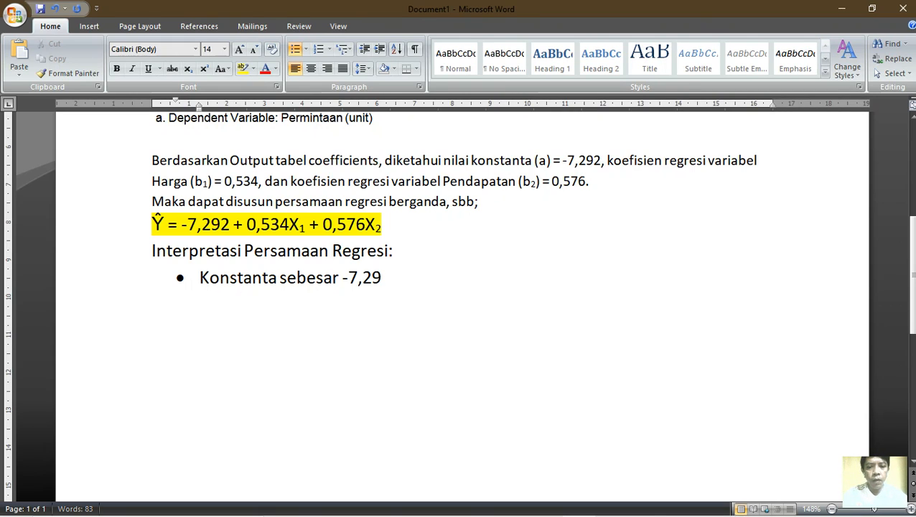
type("2. ")
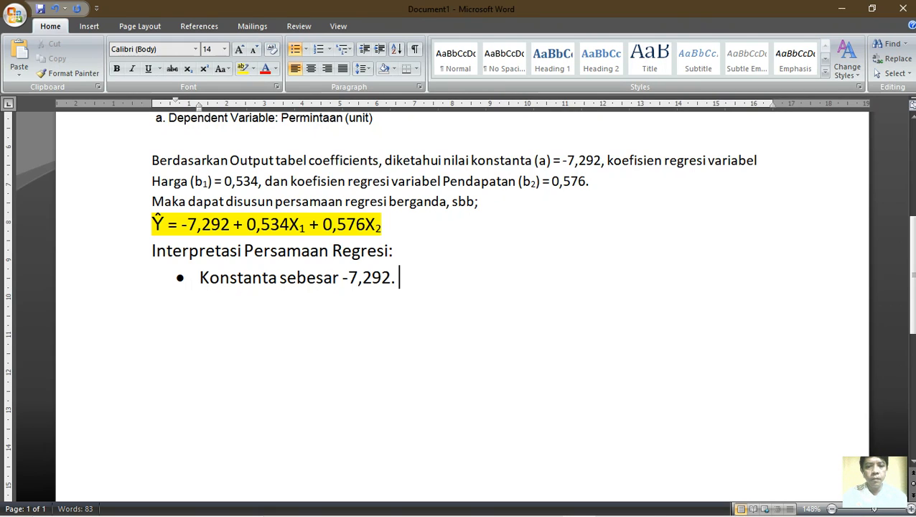
- Continue the constant's bullet with "Nilai tersebut berarti Jika Harga (X1) dan Pendapatan (X2"
type("Nilai tersebut ber")
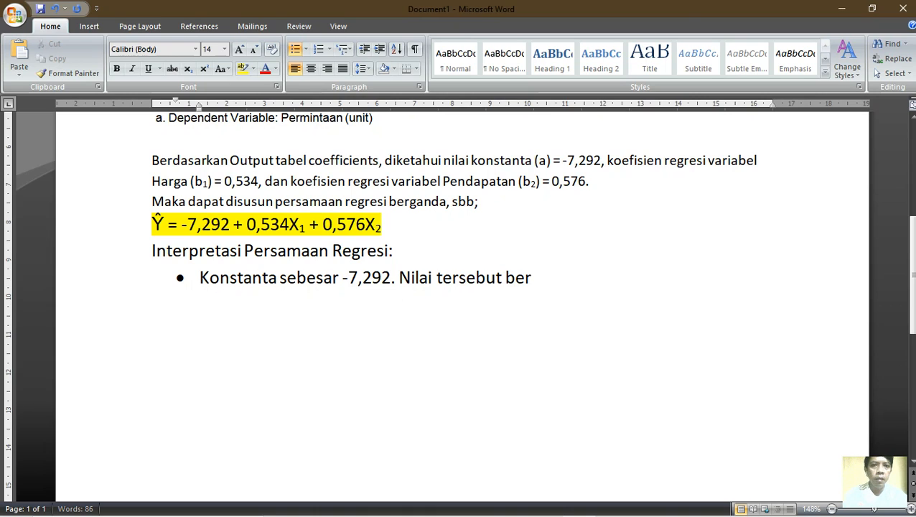
type("arti Ji")
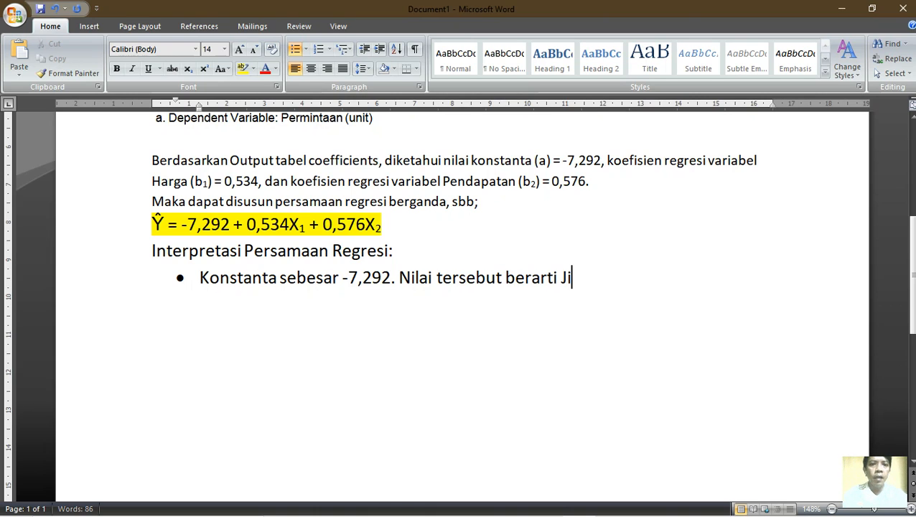
type("ka Harga (X1) da")
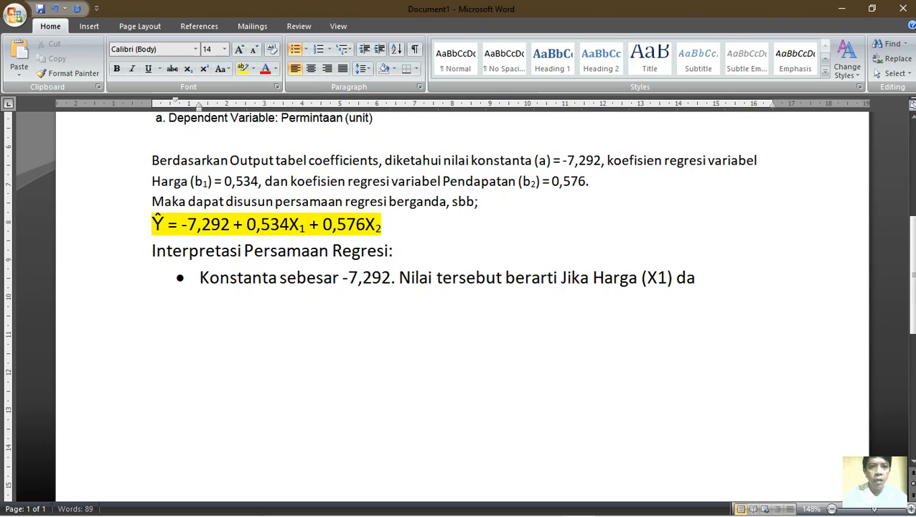
type("n P")
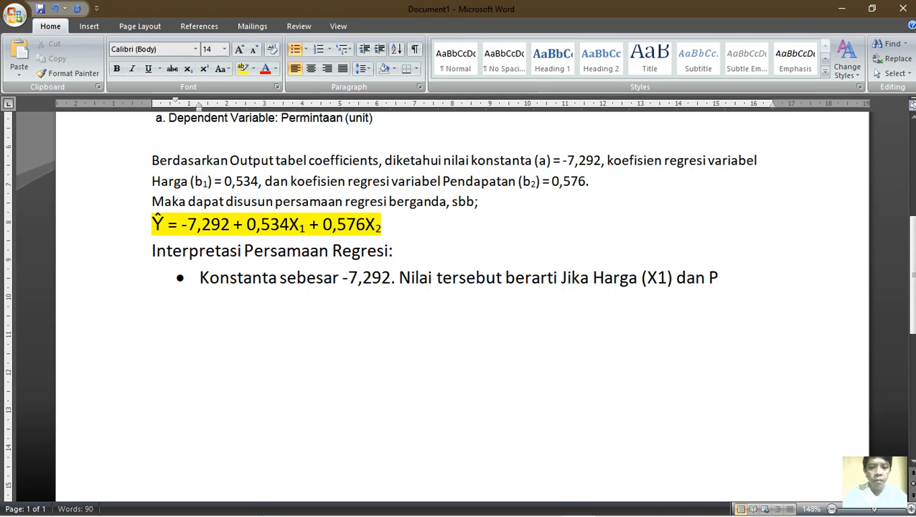
type("endapatan ")
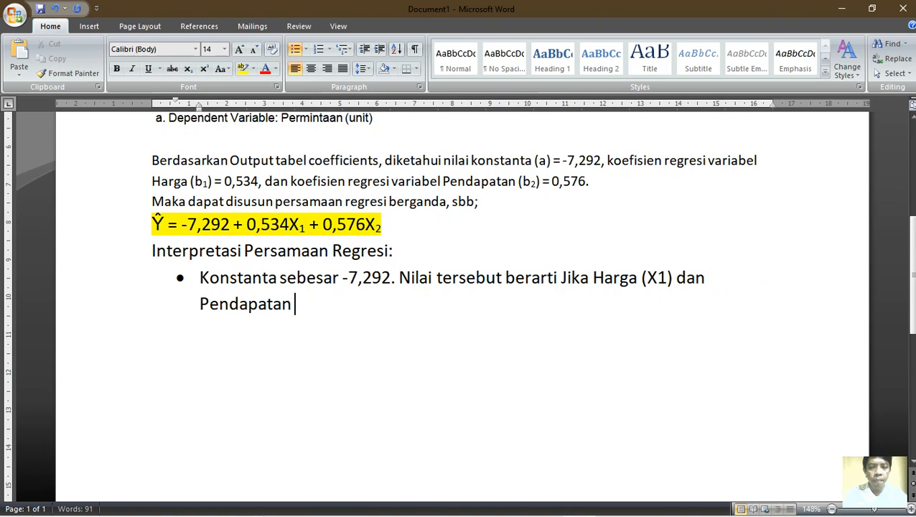
type("(X2")
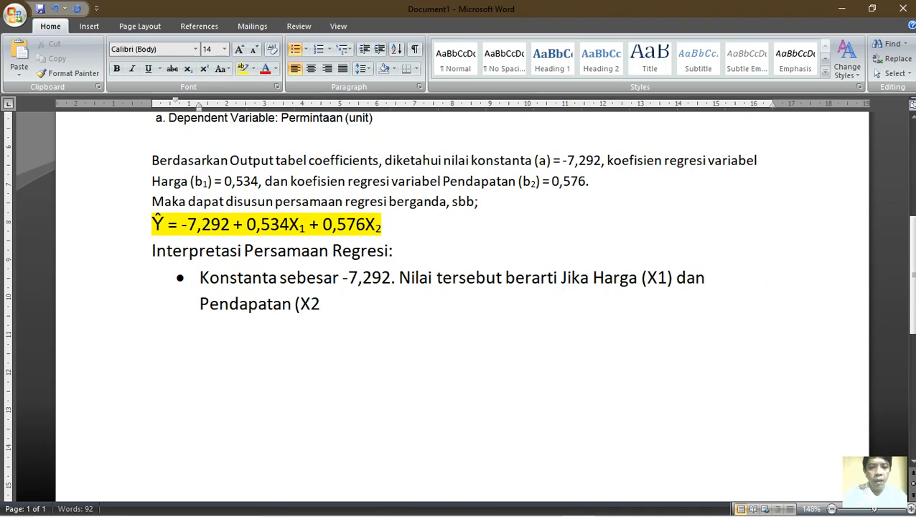